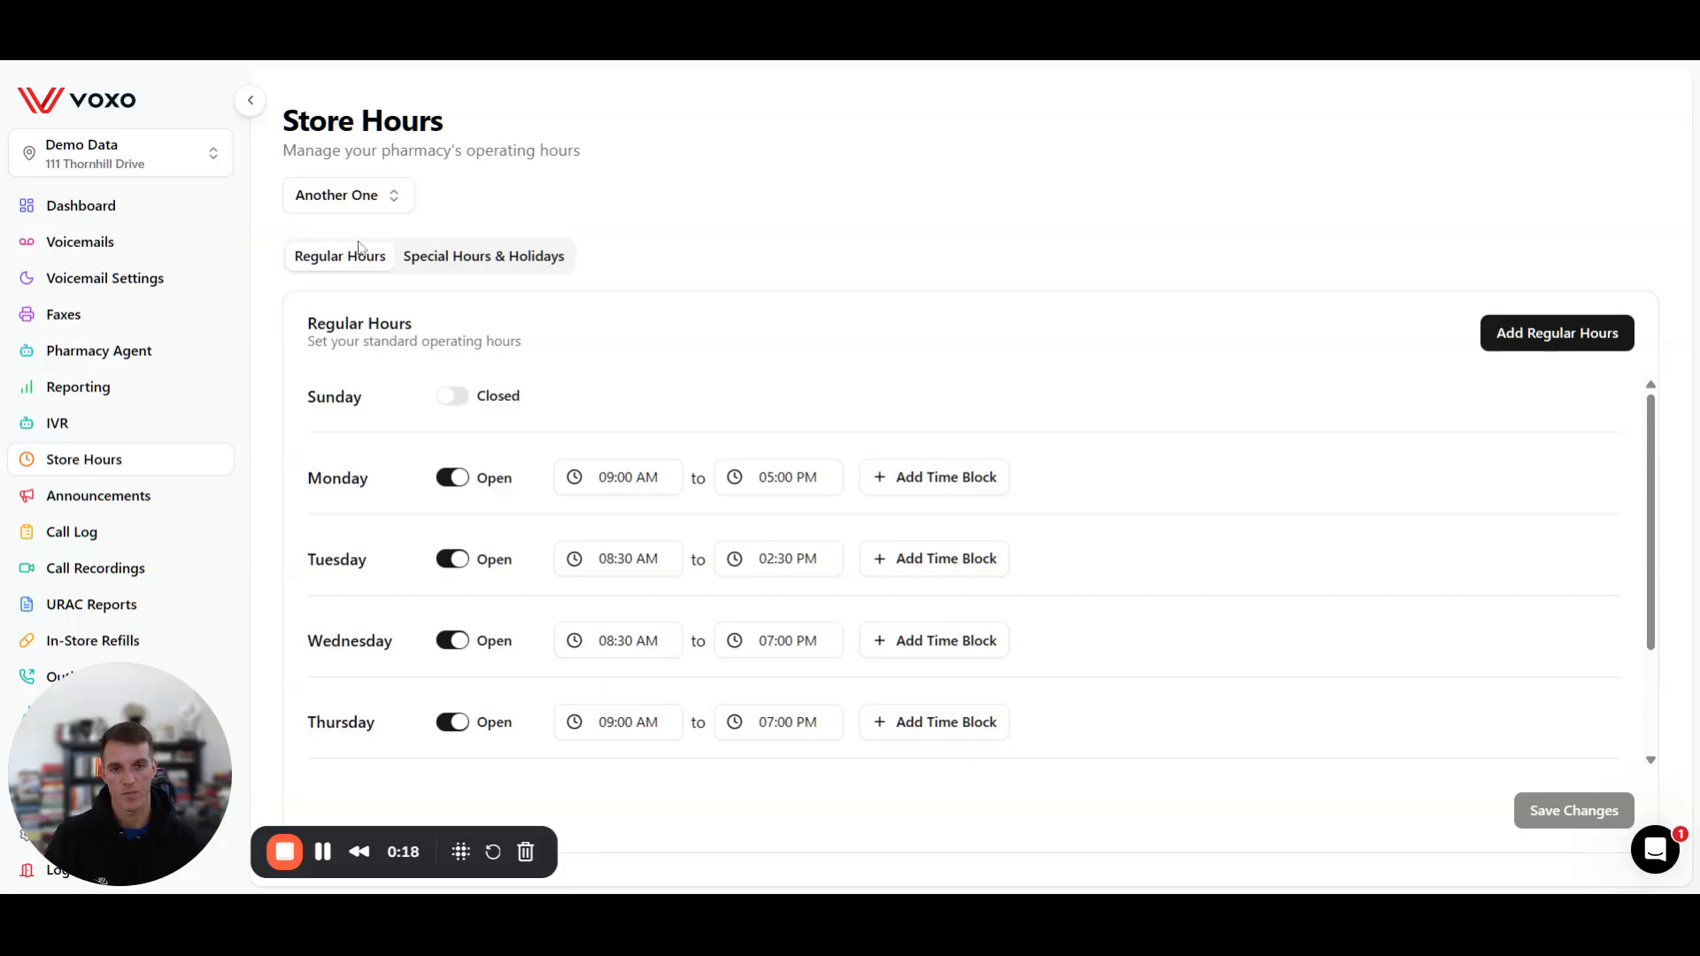
# Step: Check the special hours list, return to the regular hours, and switch the store hours schedule to Default Business Hours
pyautogui.click(411, 265)
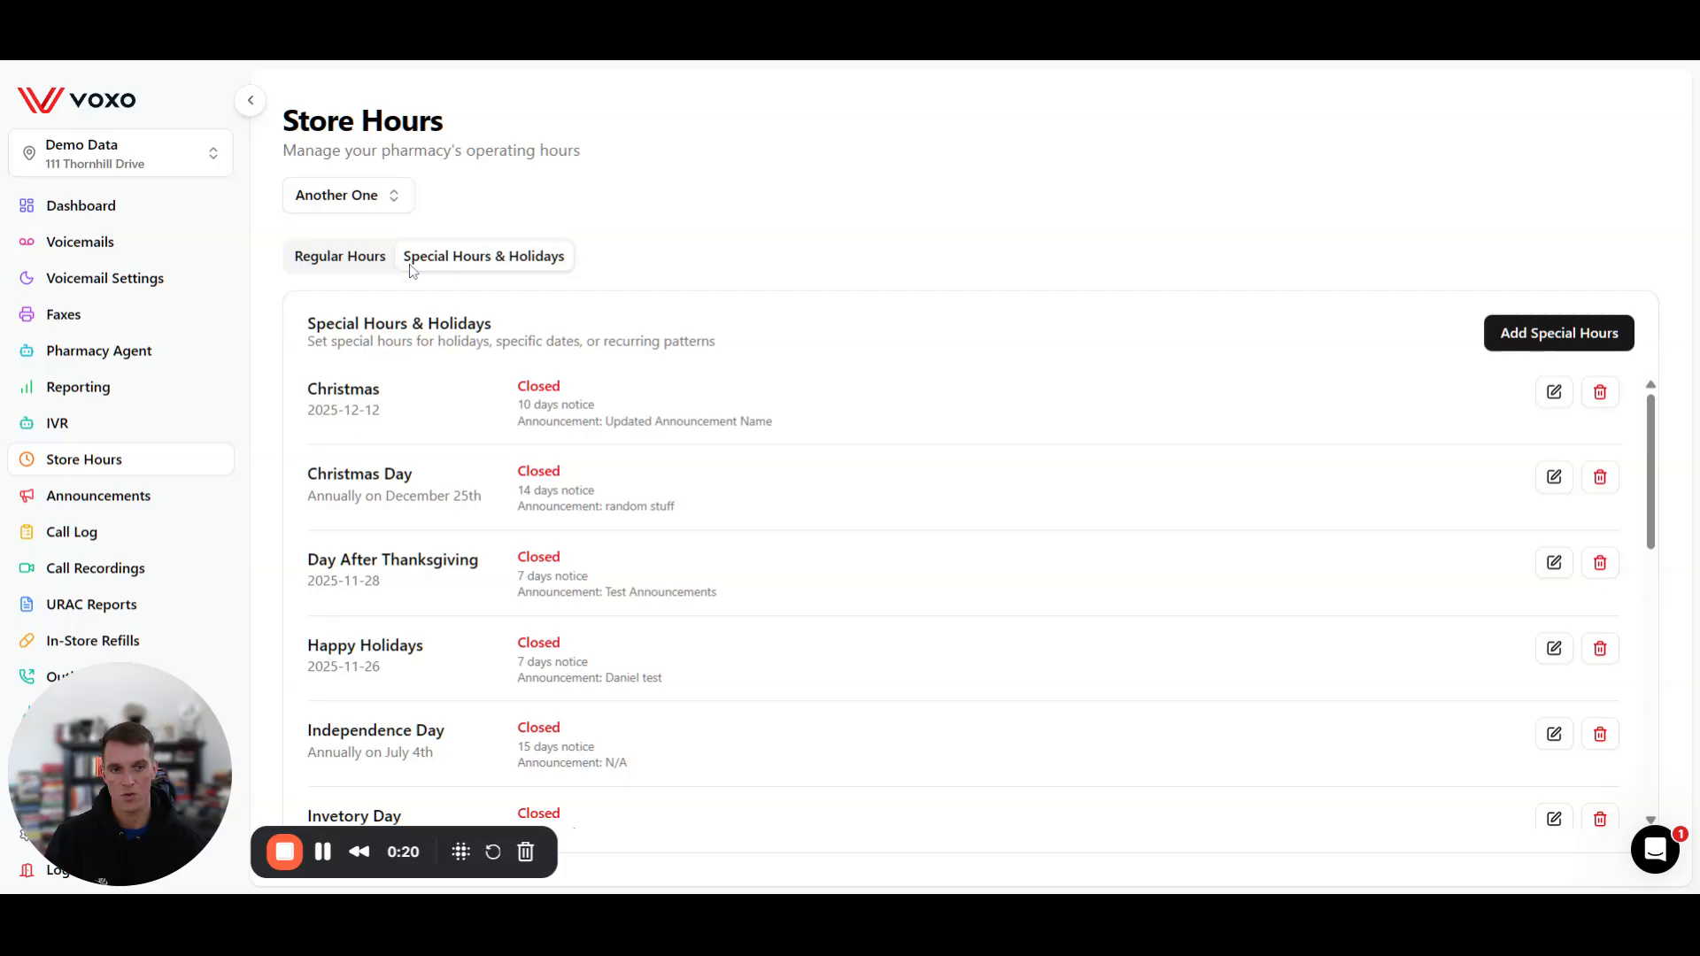
pyautogui.click(321, 268)
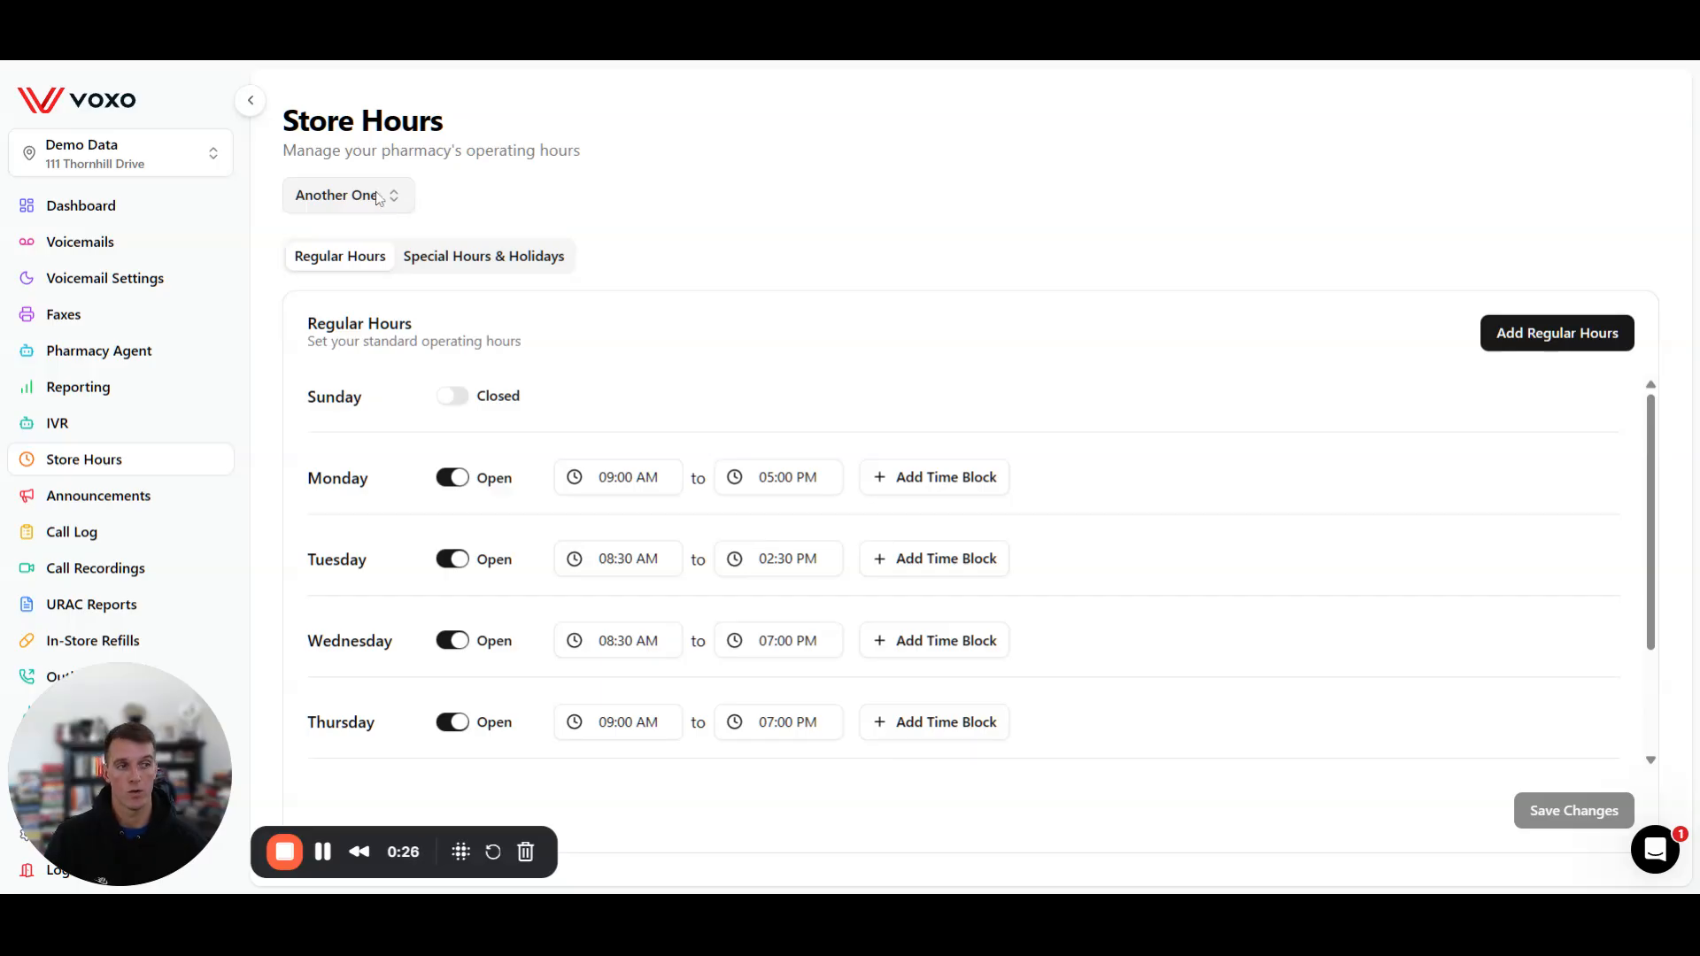
pyautogui.click(379, 195)
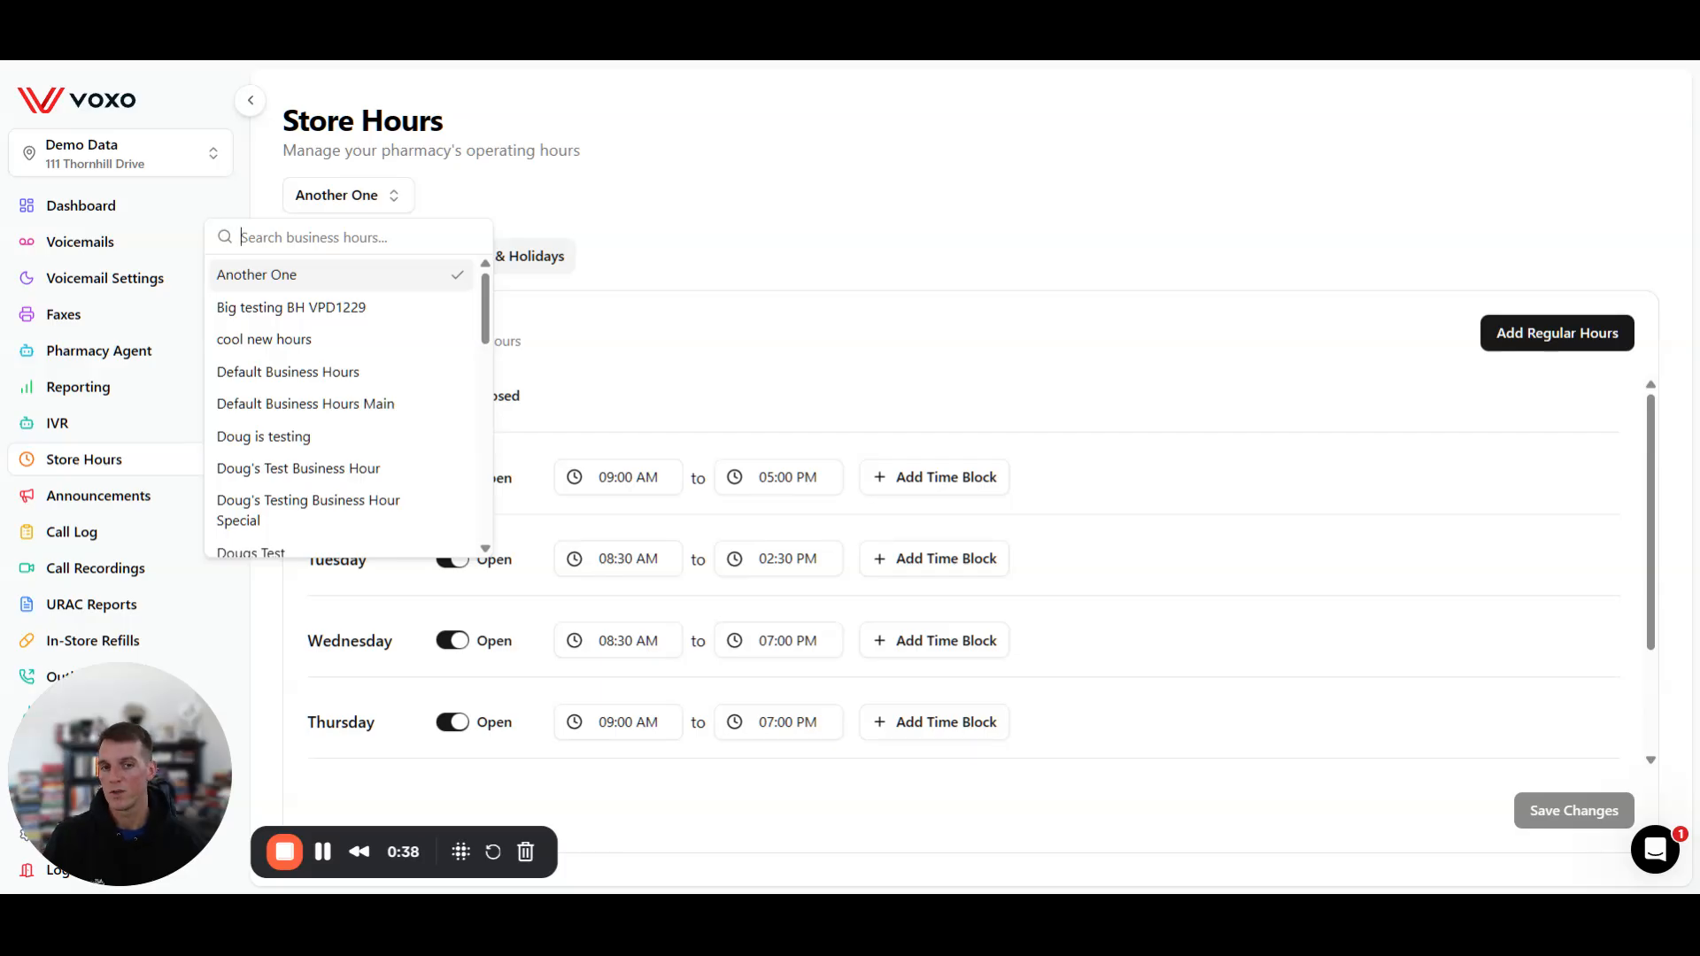
pyautogui.scroll(-2, 292, 382)
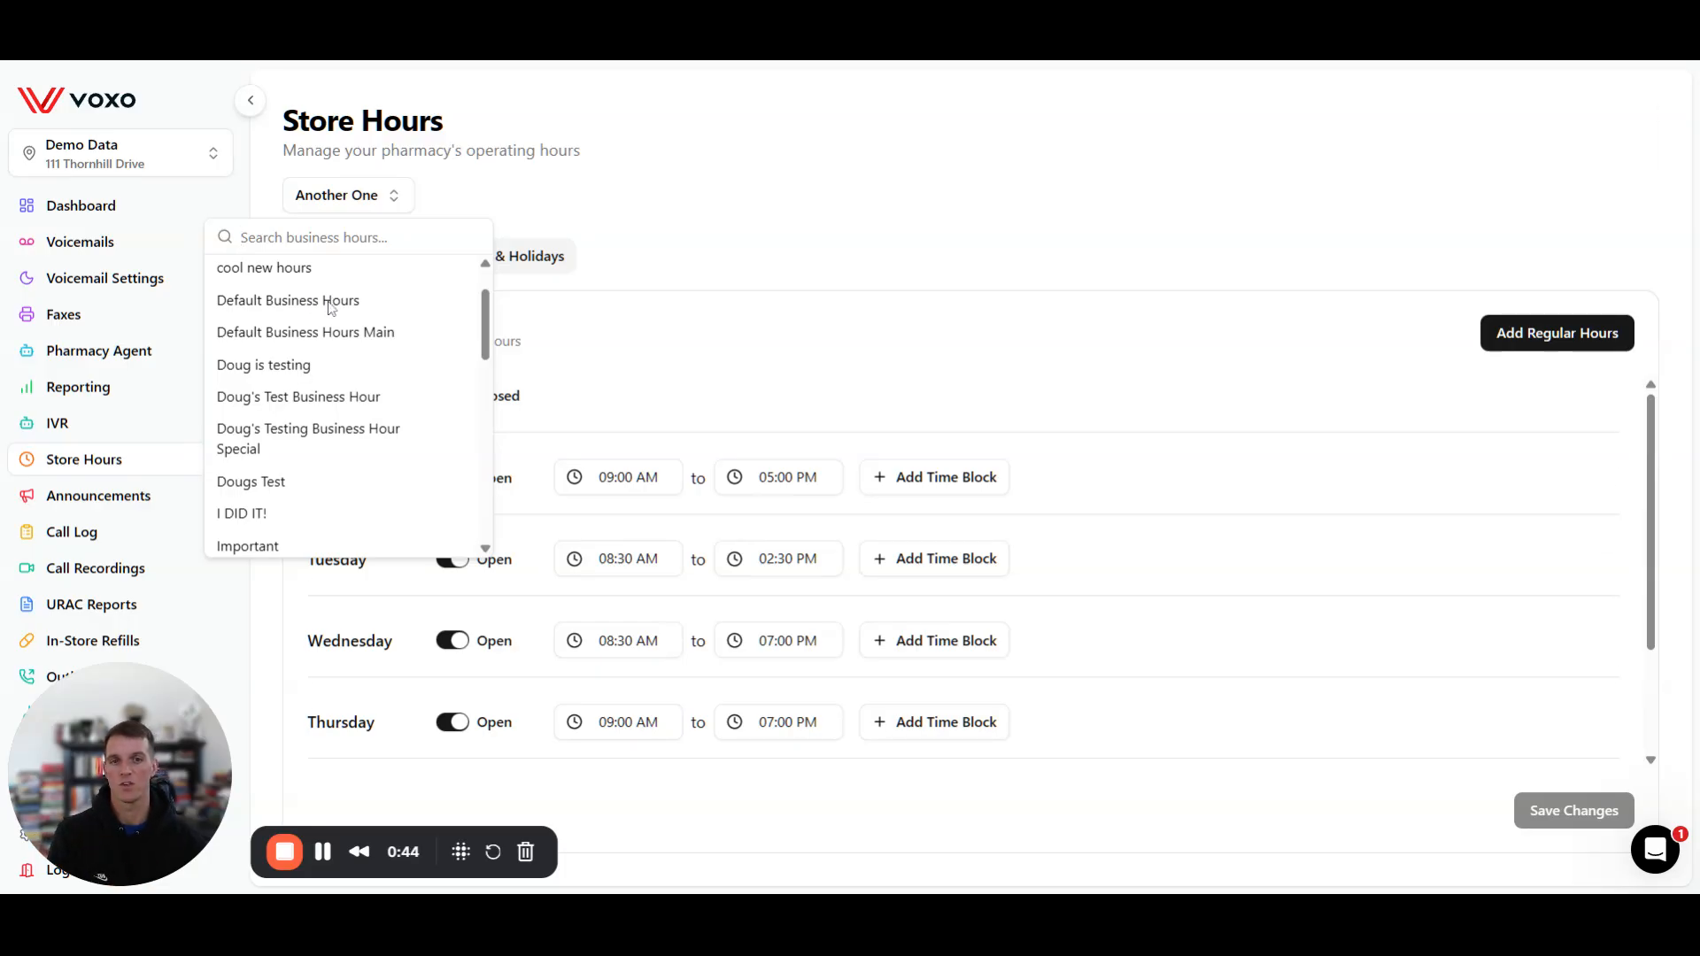
pyautogui.click(330, 306)
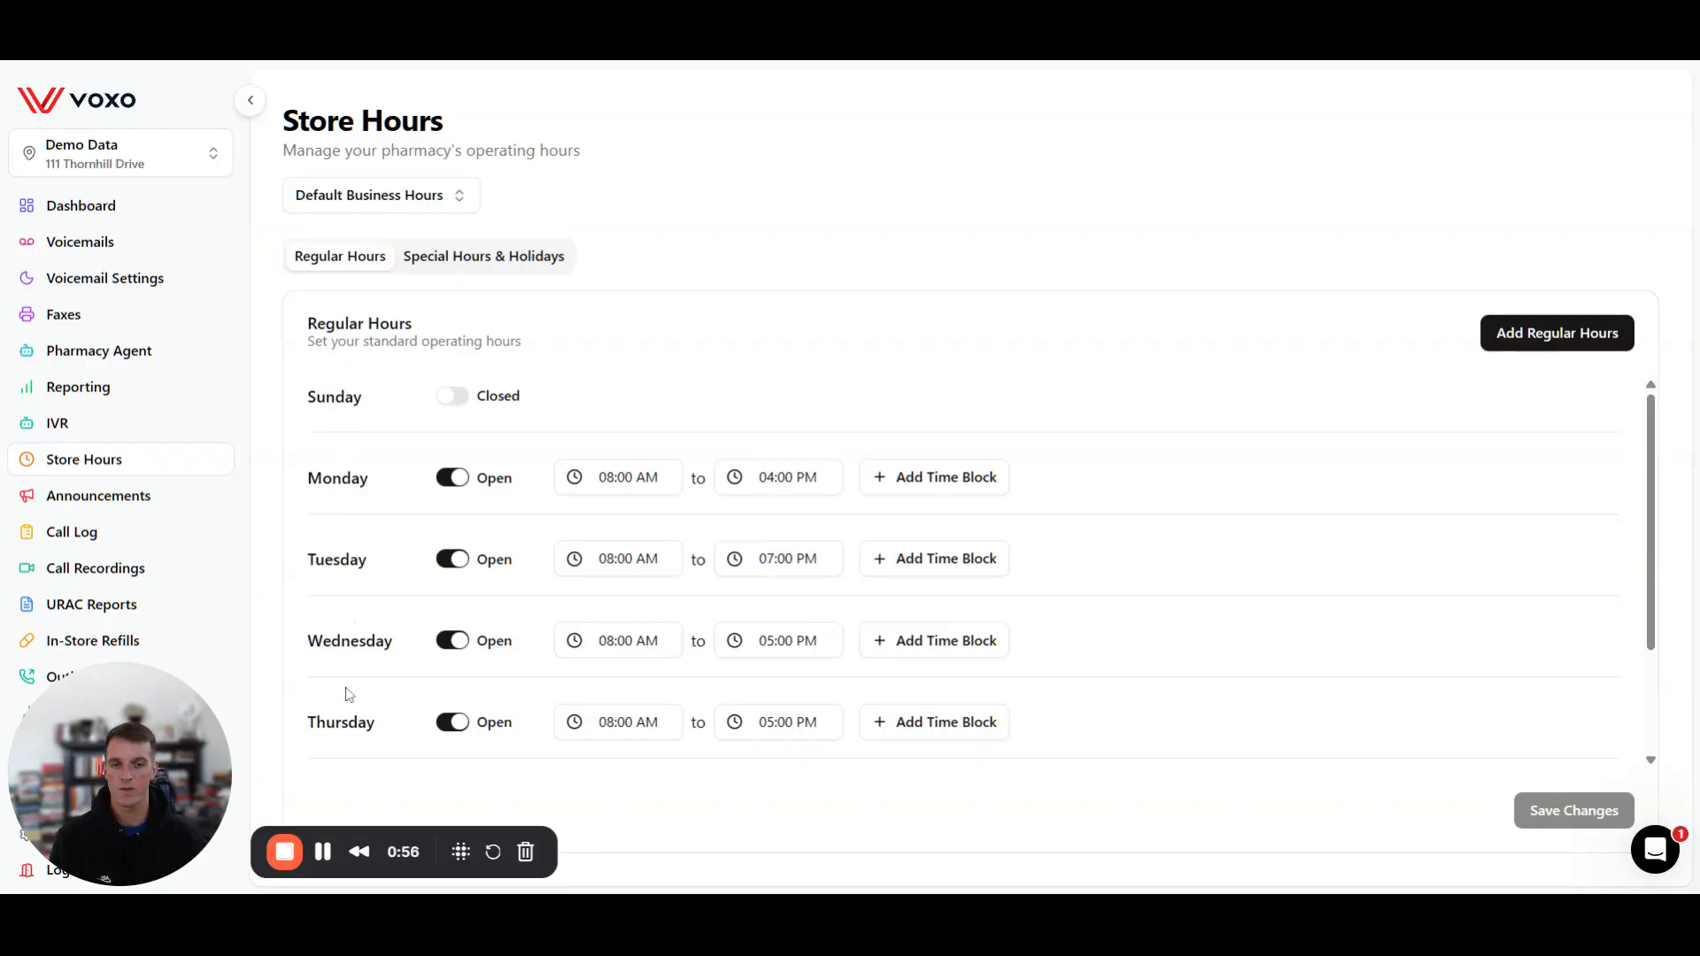
# Step: Review the regular hours for all weekdays and try setting Sunday to open
pyautogui.scroll(-1, 350, 695)
pyautogui.scroll(-2, 353, 699)
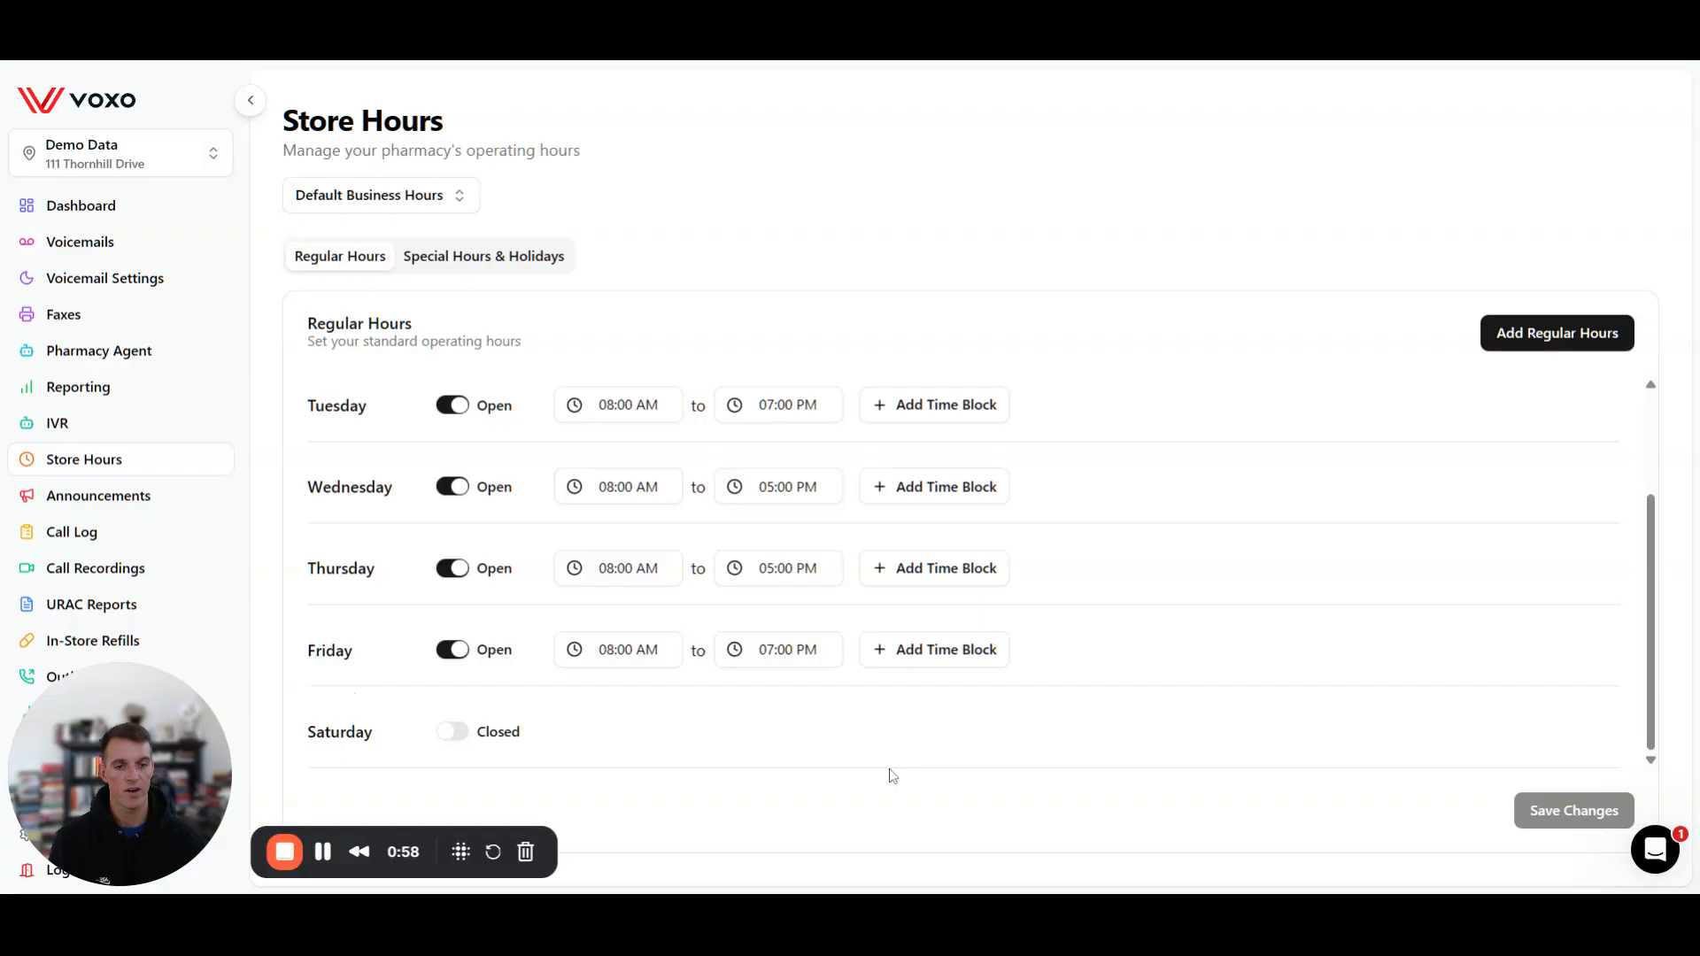
pyautogui.scroll(3, 694, 729)
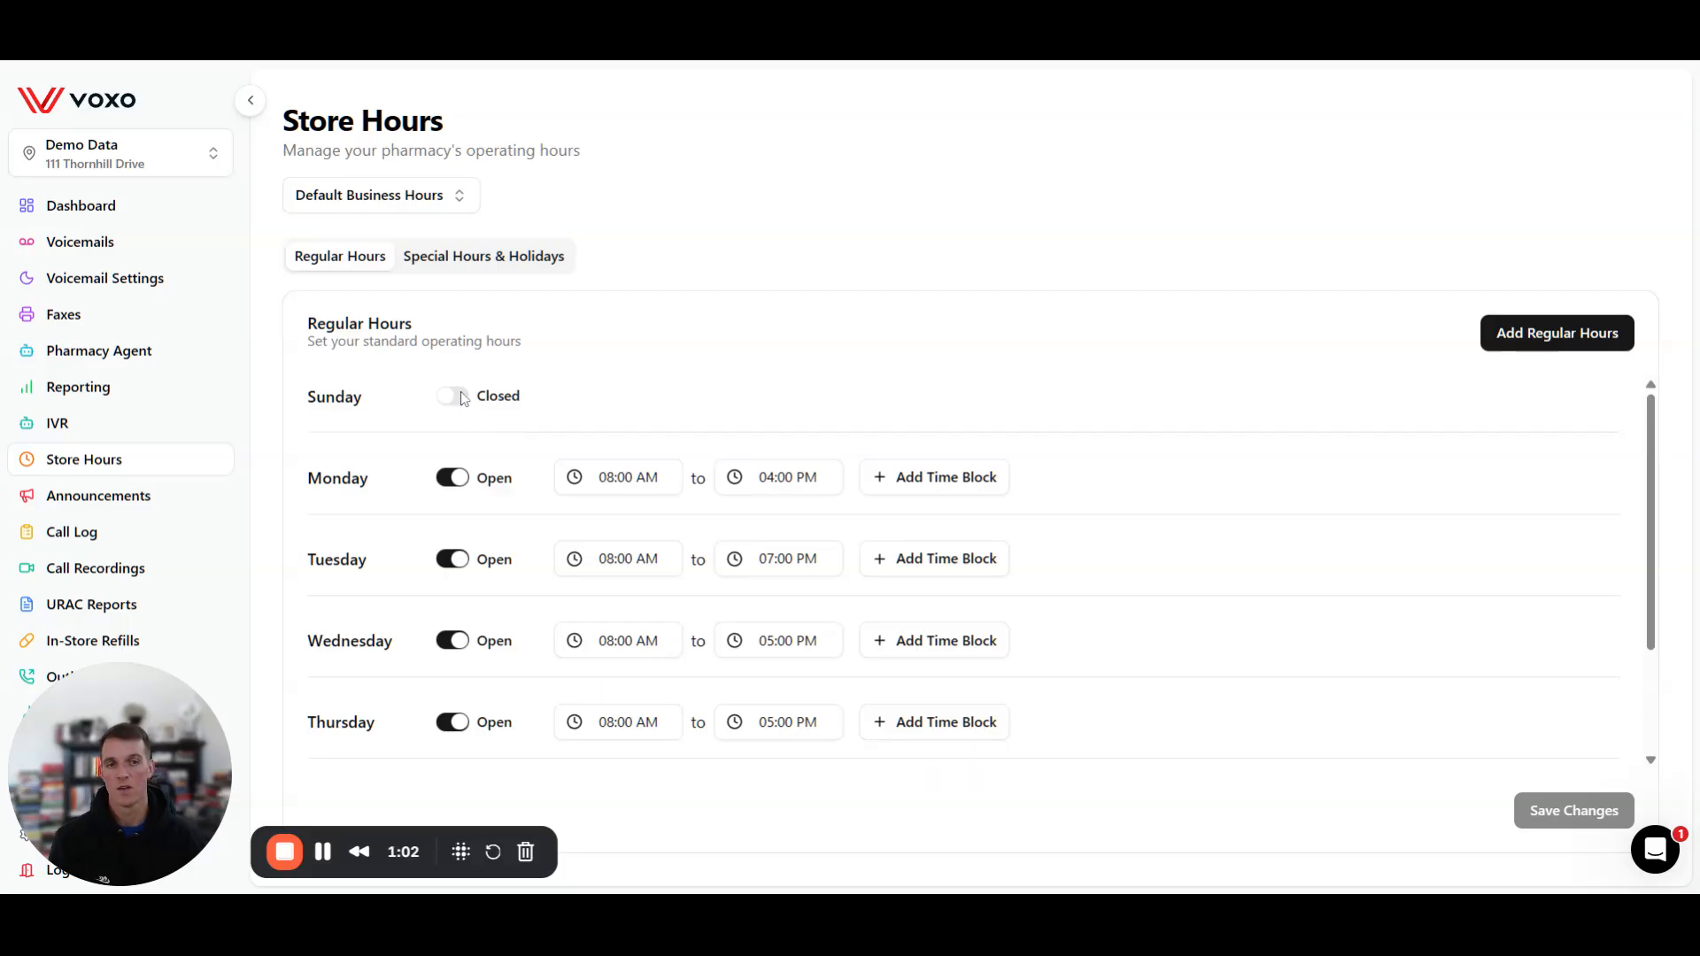
pyautogui.click(447, 398)
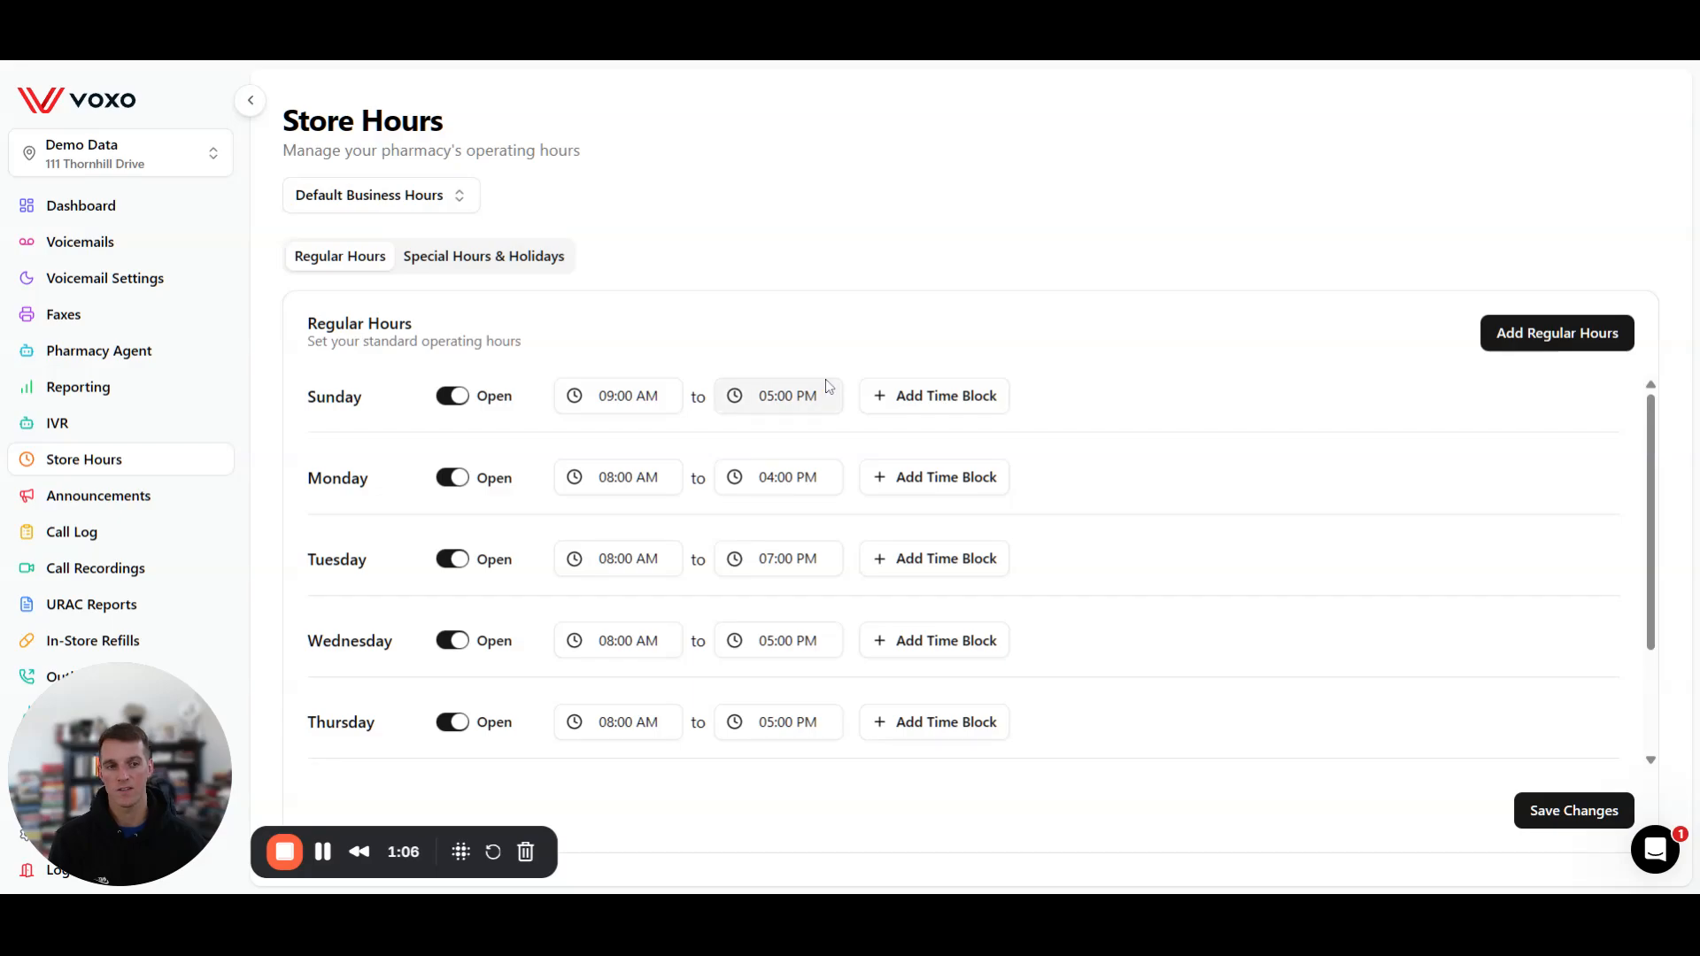
pyautogui.click(452, 397)
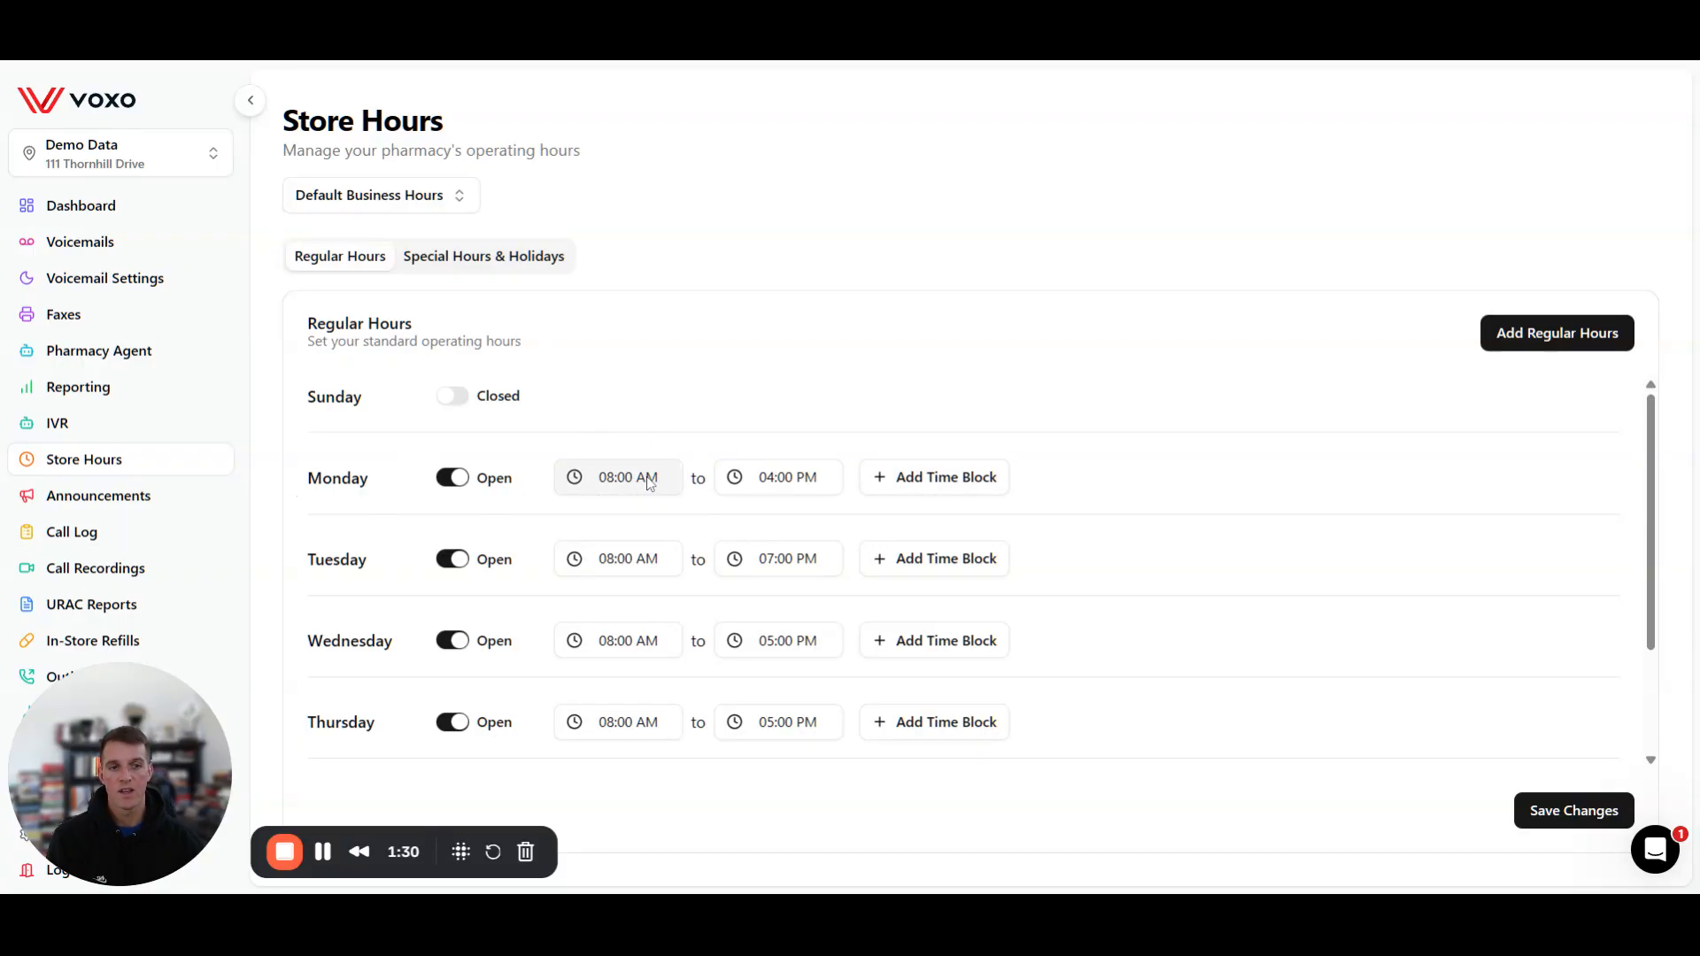
# Step: Set Monday's closing time to 11:00 AM and add a second time block to Monday
pyautogui.click(820, 482)
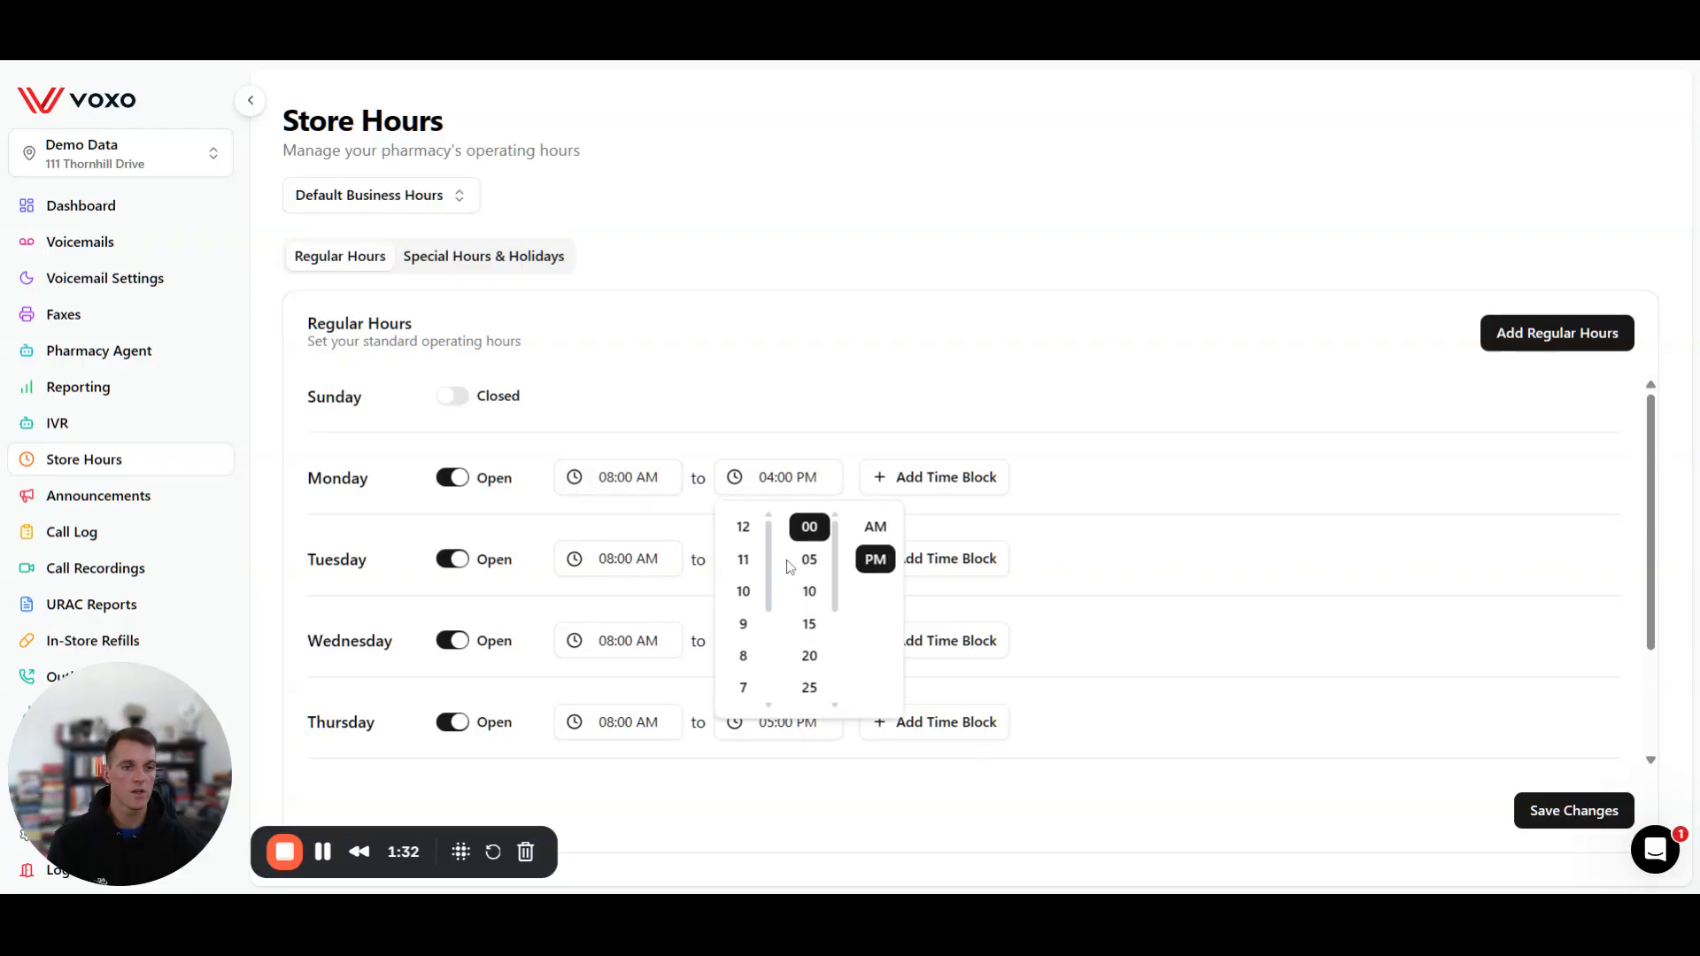
pyautogui.click(742, 558)
pyautogui.click(874, 527)
pyautogui.click(899, 482)
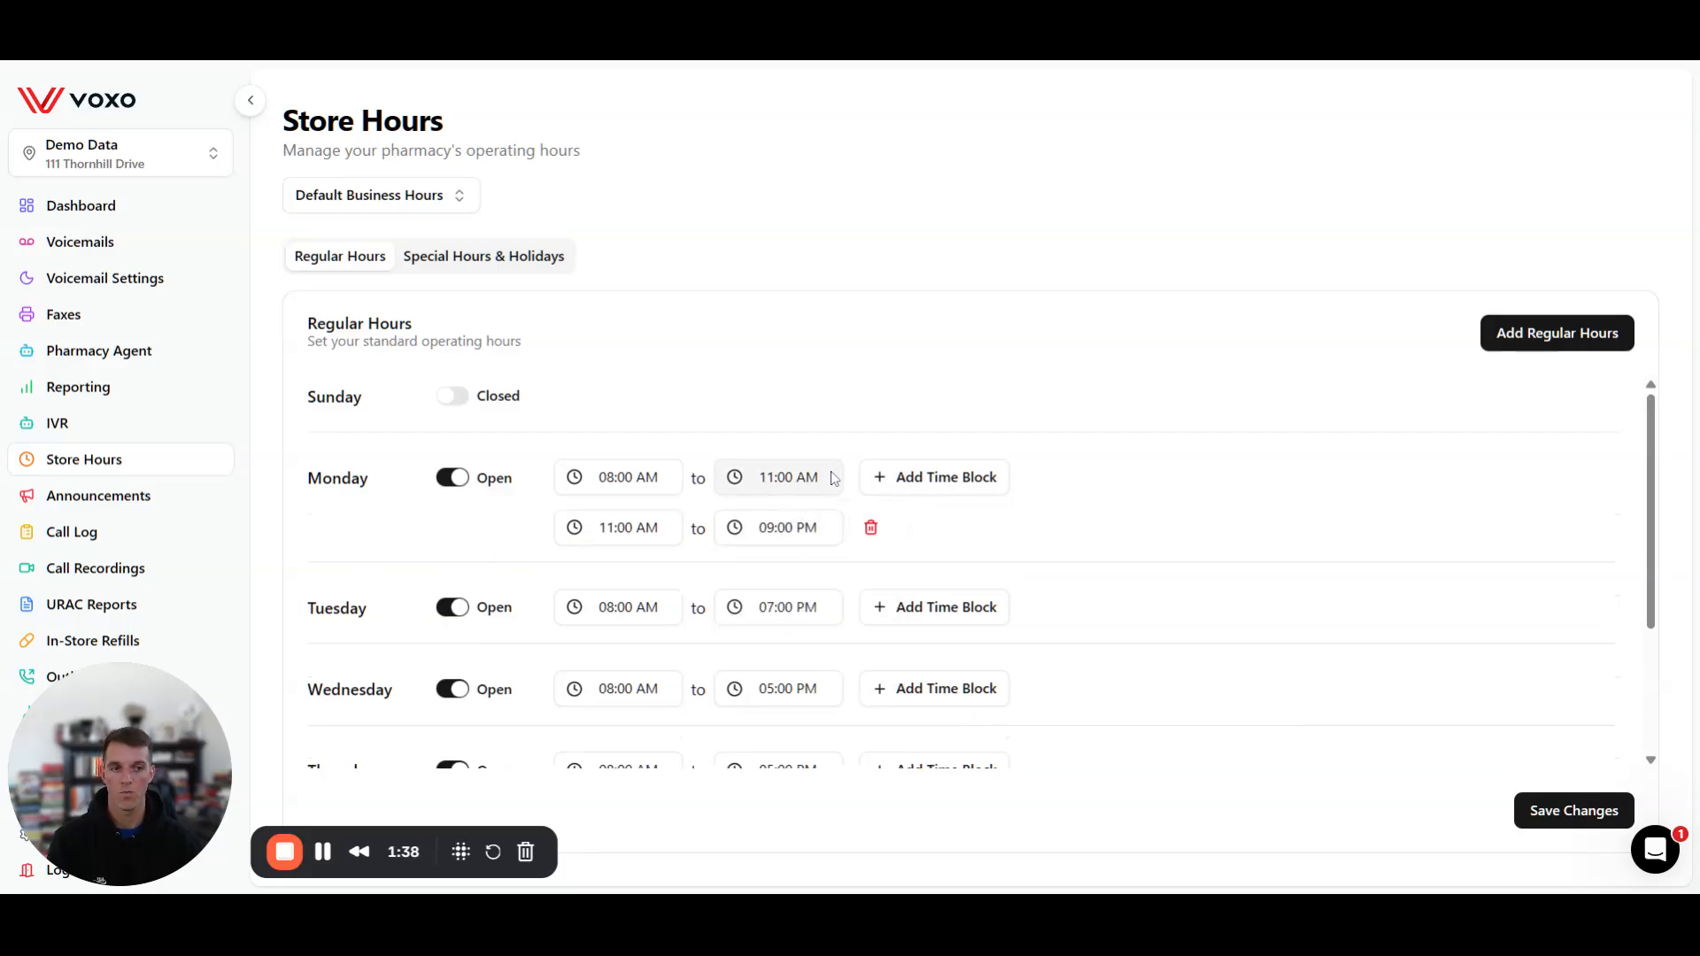
# Step: Set Monday's second time block to run from 01:00 PM to 06:00 PM
pyautogui.click(616, 529)
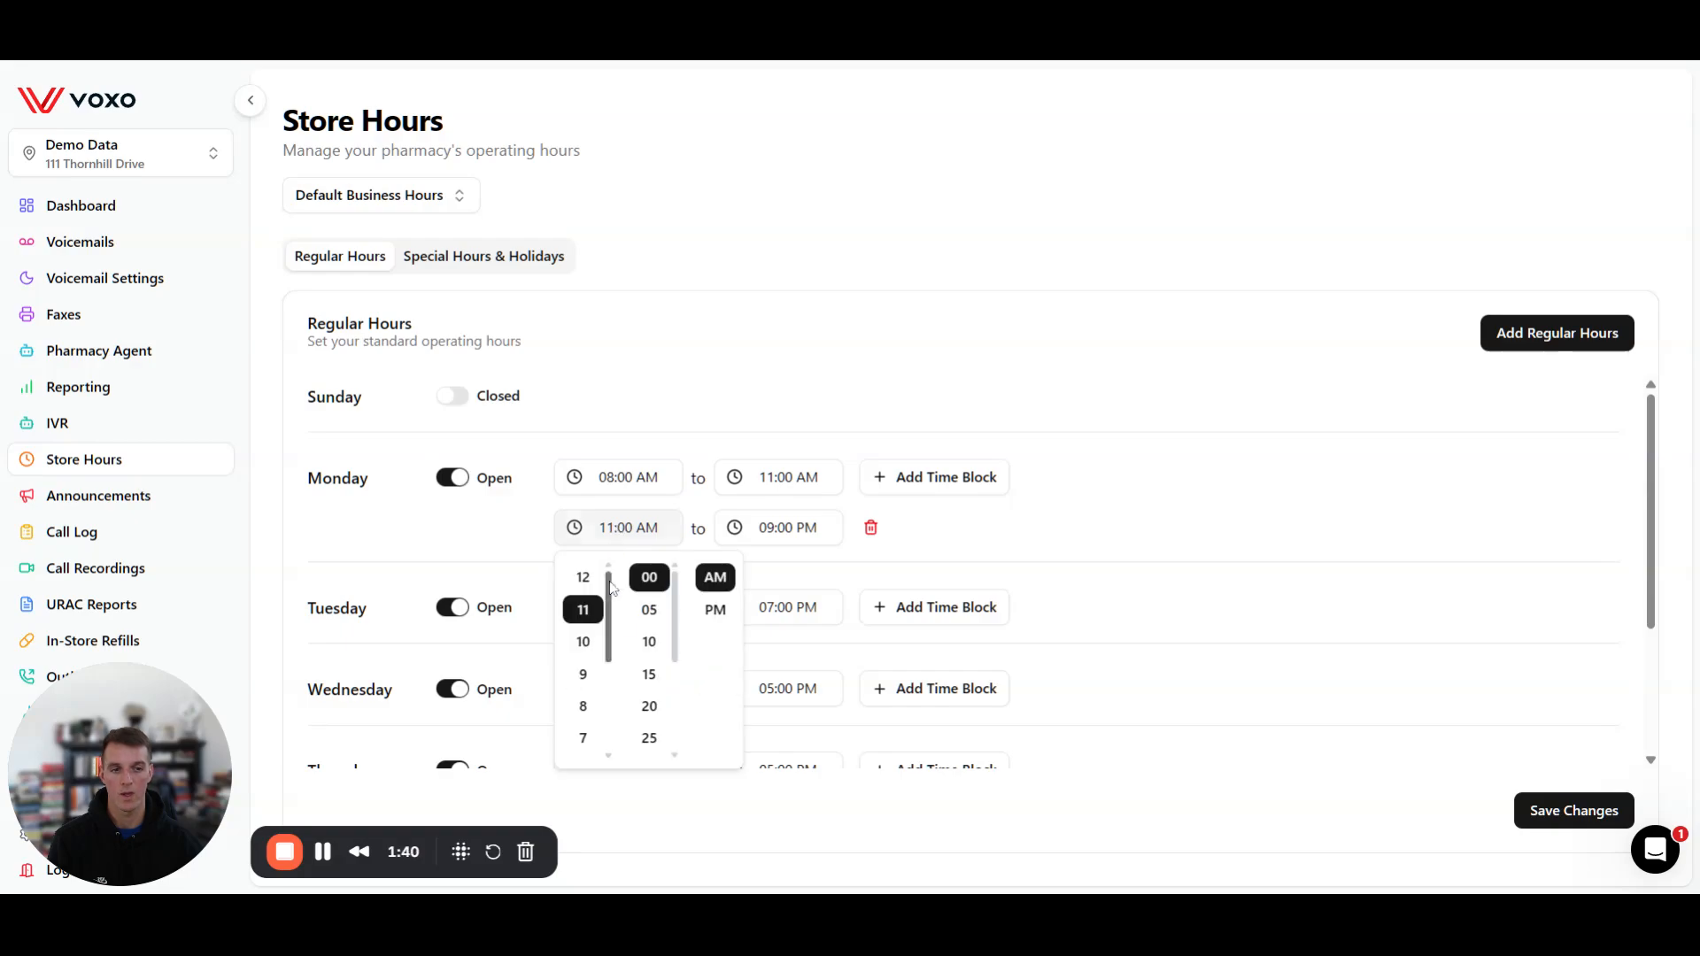
pyautogui.scroll(-1, 582, 655)
pyautogui.scroll(1, 584, 679)
pyautogui.scroll(-4, 584, 679)
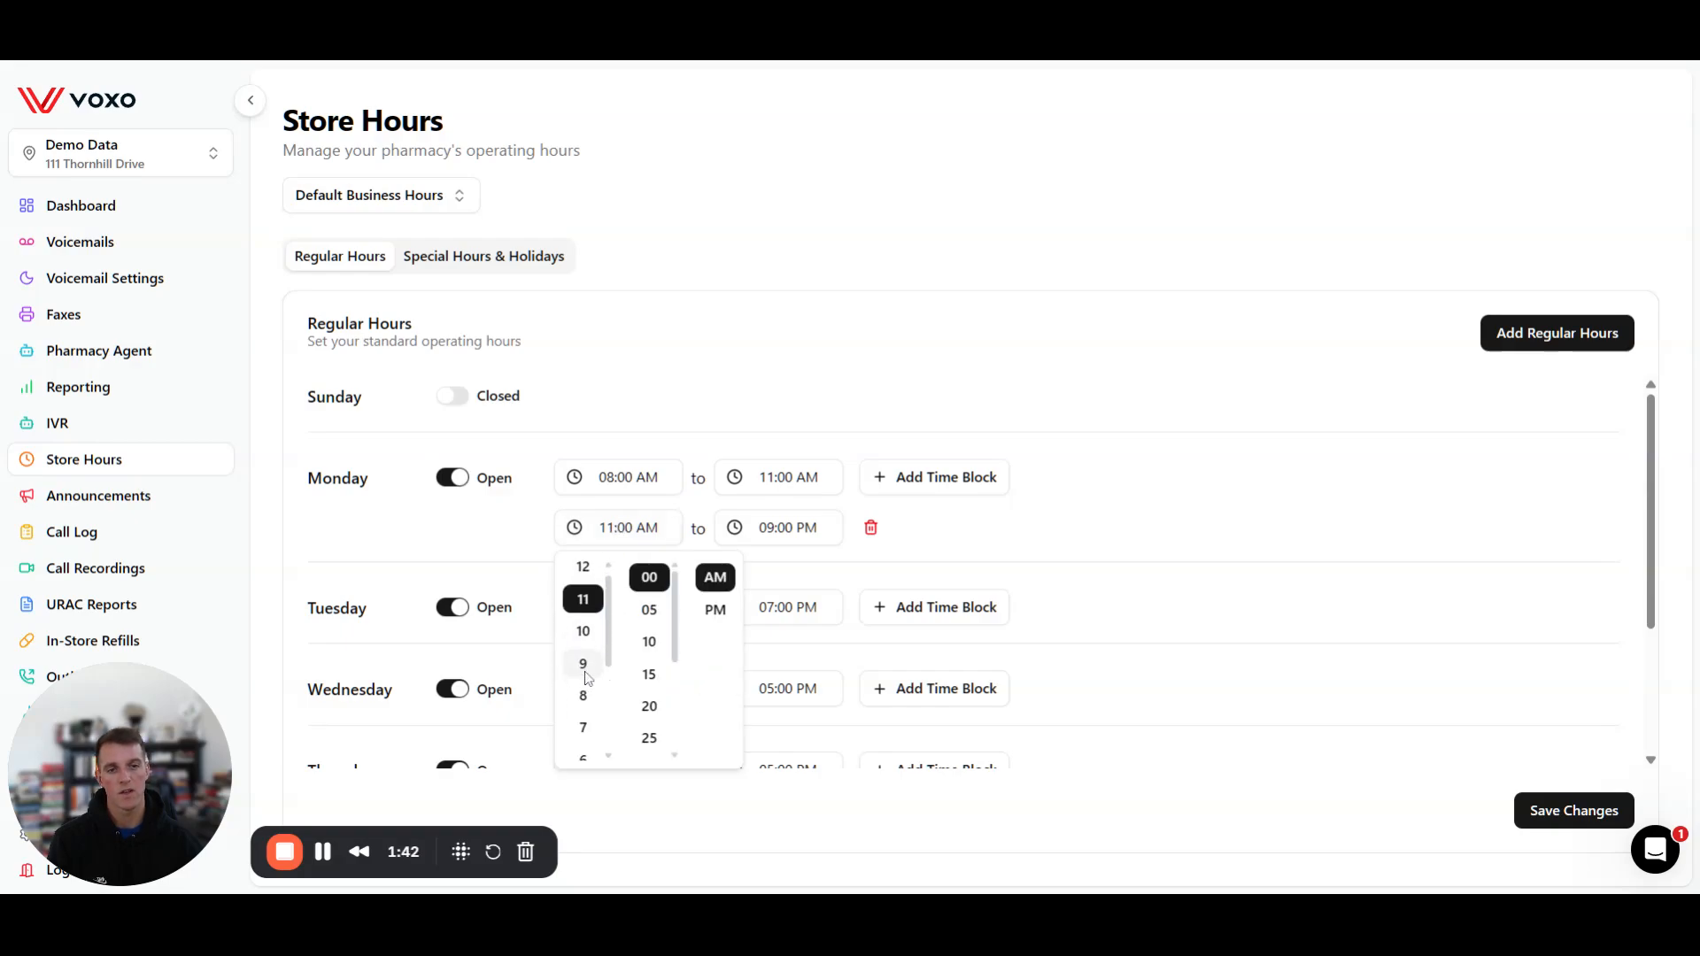
pyautogui.click(582, 742)
pyautogui.click(715, 609)
pyautogui.click(801, 527)
pyautogui.scroll(-4, 743, 599)
pyautogui.click(742, 584)
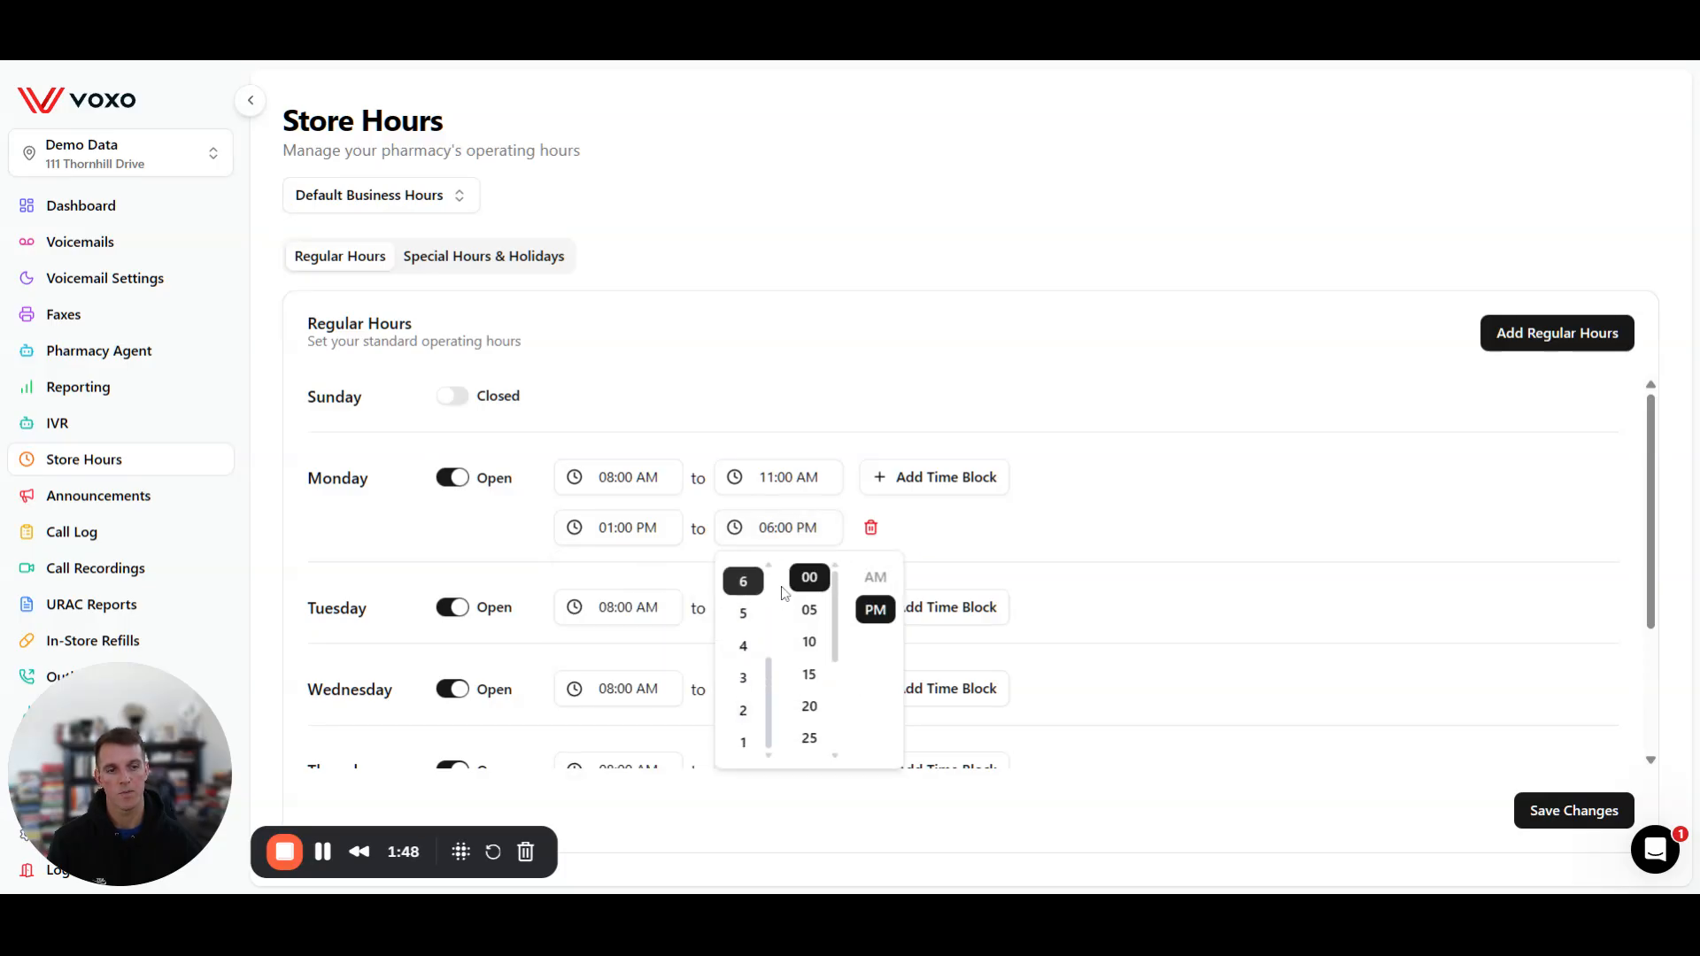
pyautogui.click(988, 531)
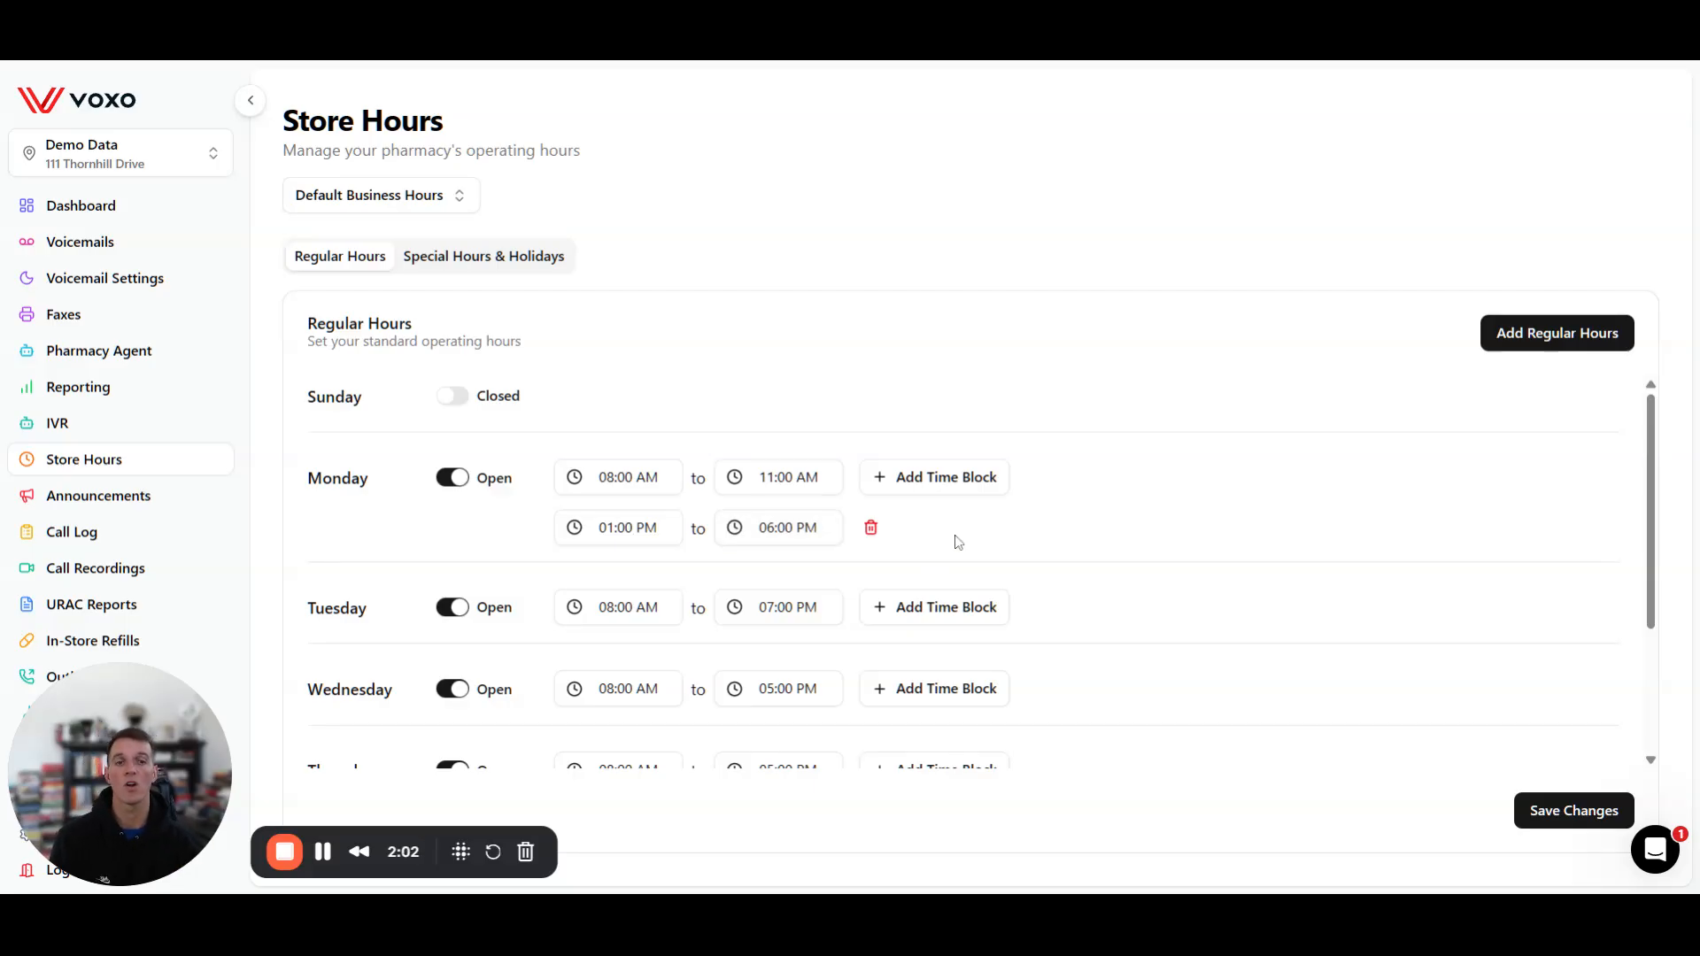
# Step: Delete the "Poop" entry from the special hours and holidays of the Default Business Hours schedule
pyautogui.scroll(-1, 1017, 544)
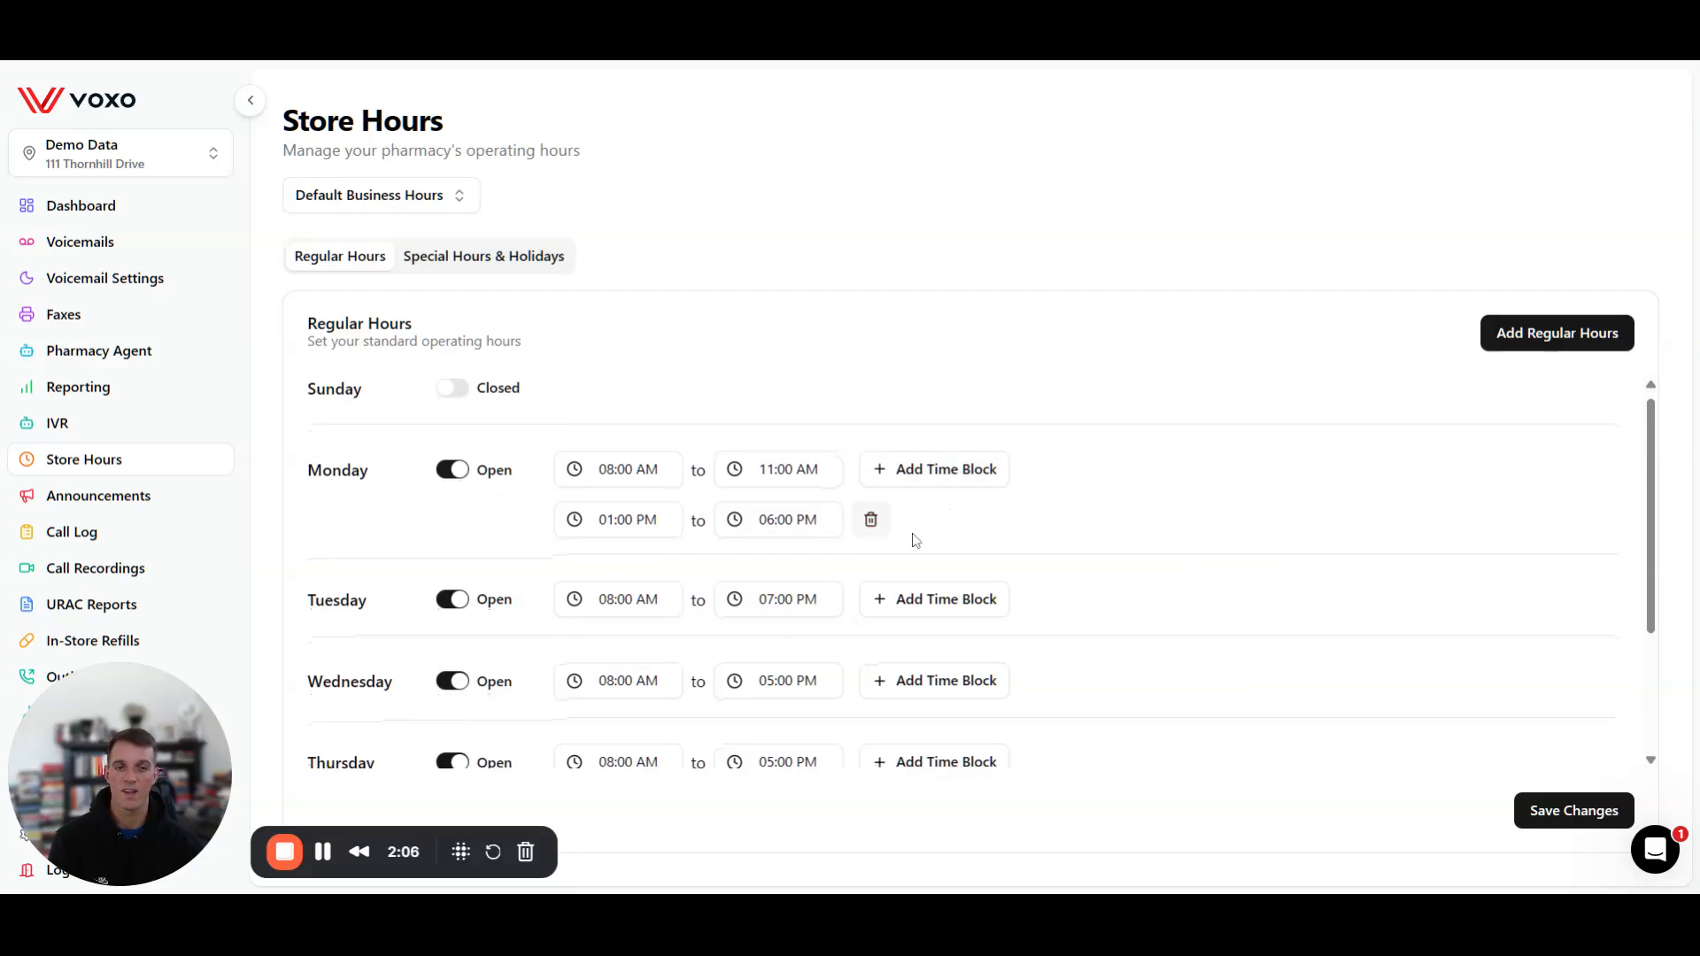
pyautogui.scroll(-3, 1151, 416)
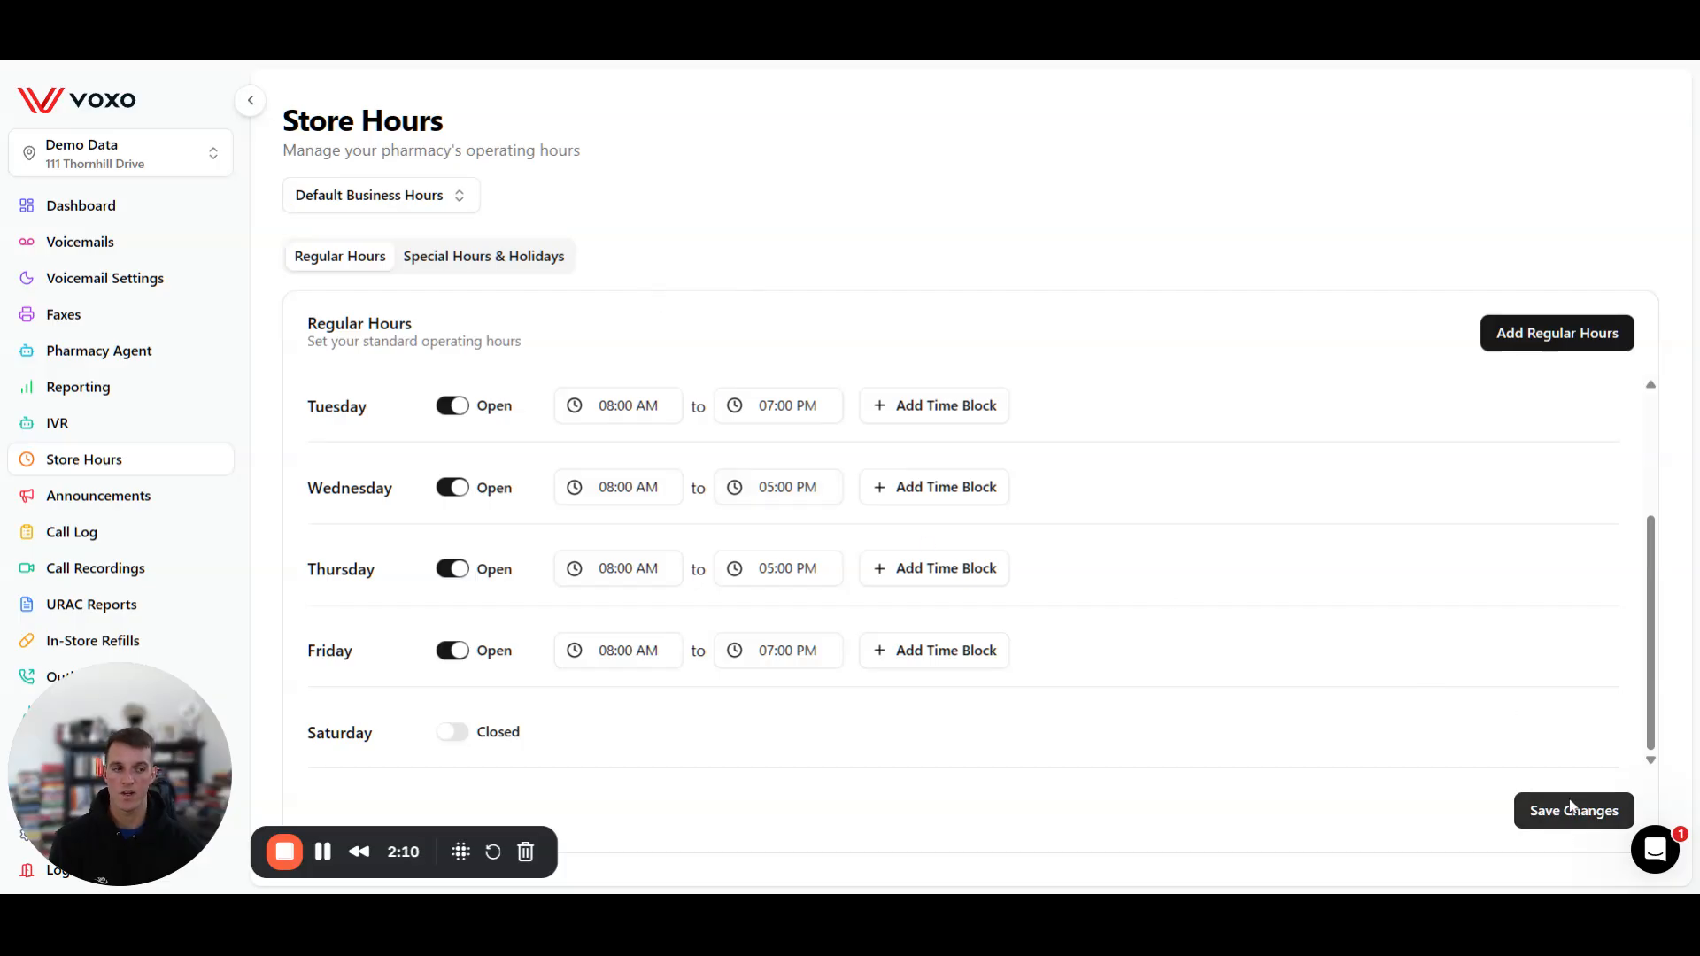
pyautogui.click(510, 269)
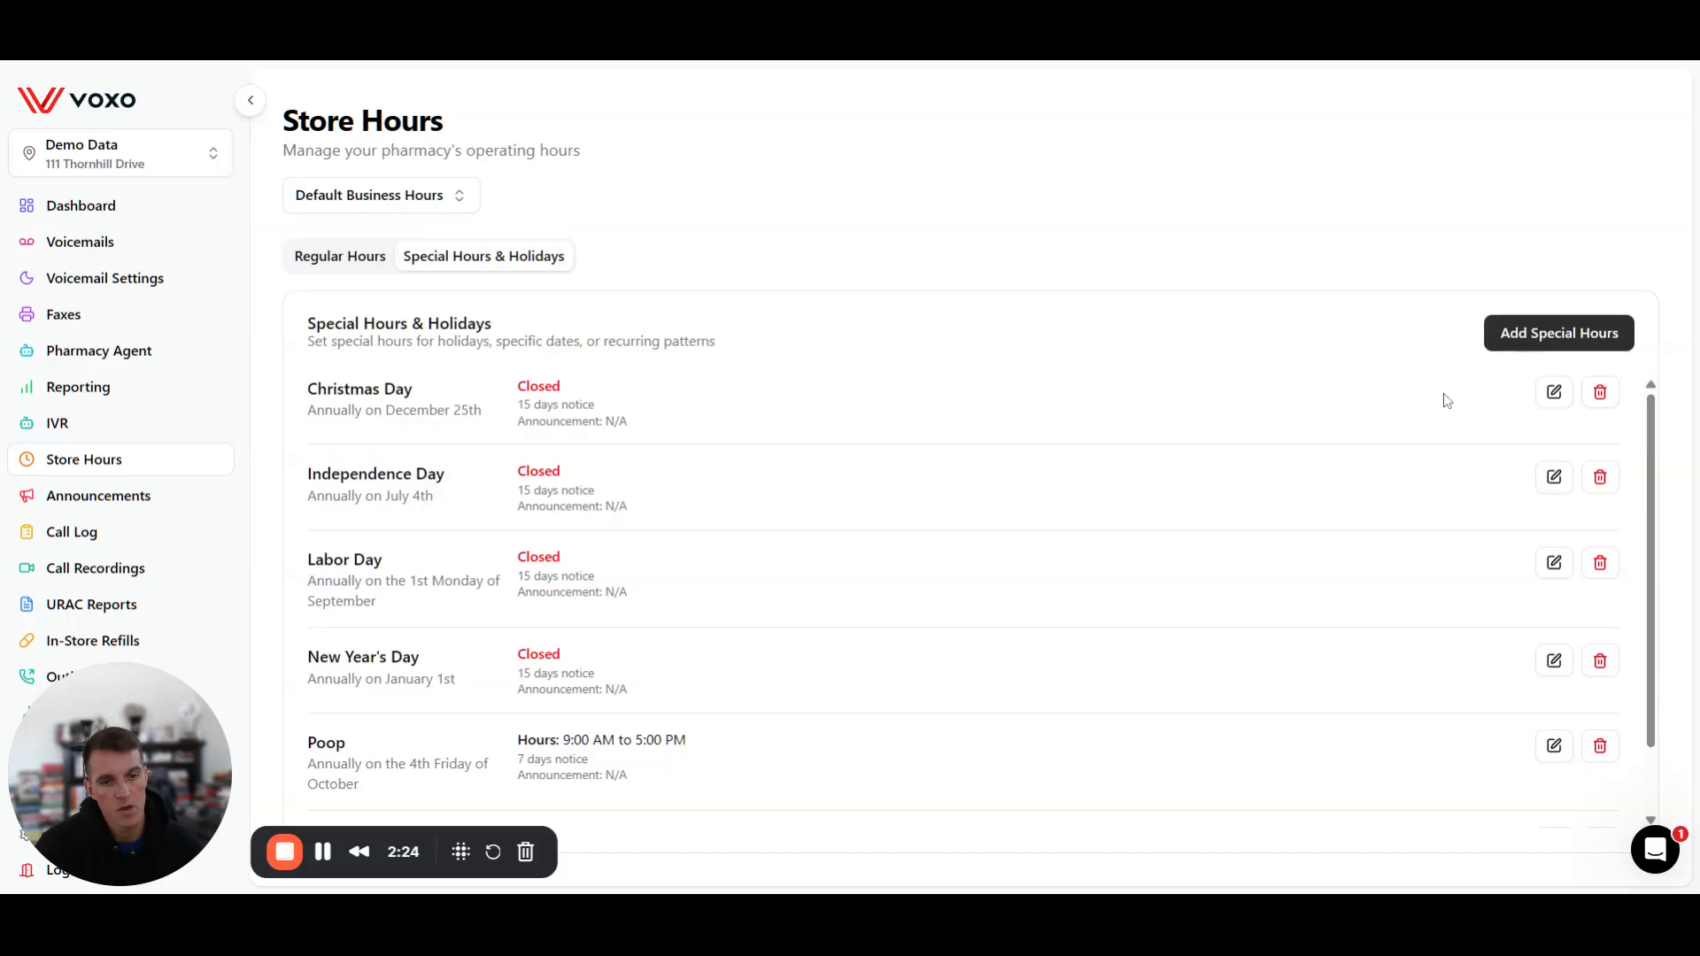
pyautogui.scroll(-1, 674, 508)
pyautogui.scroll(1, 455, 745)
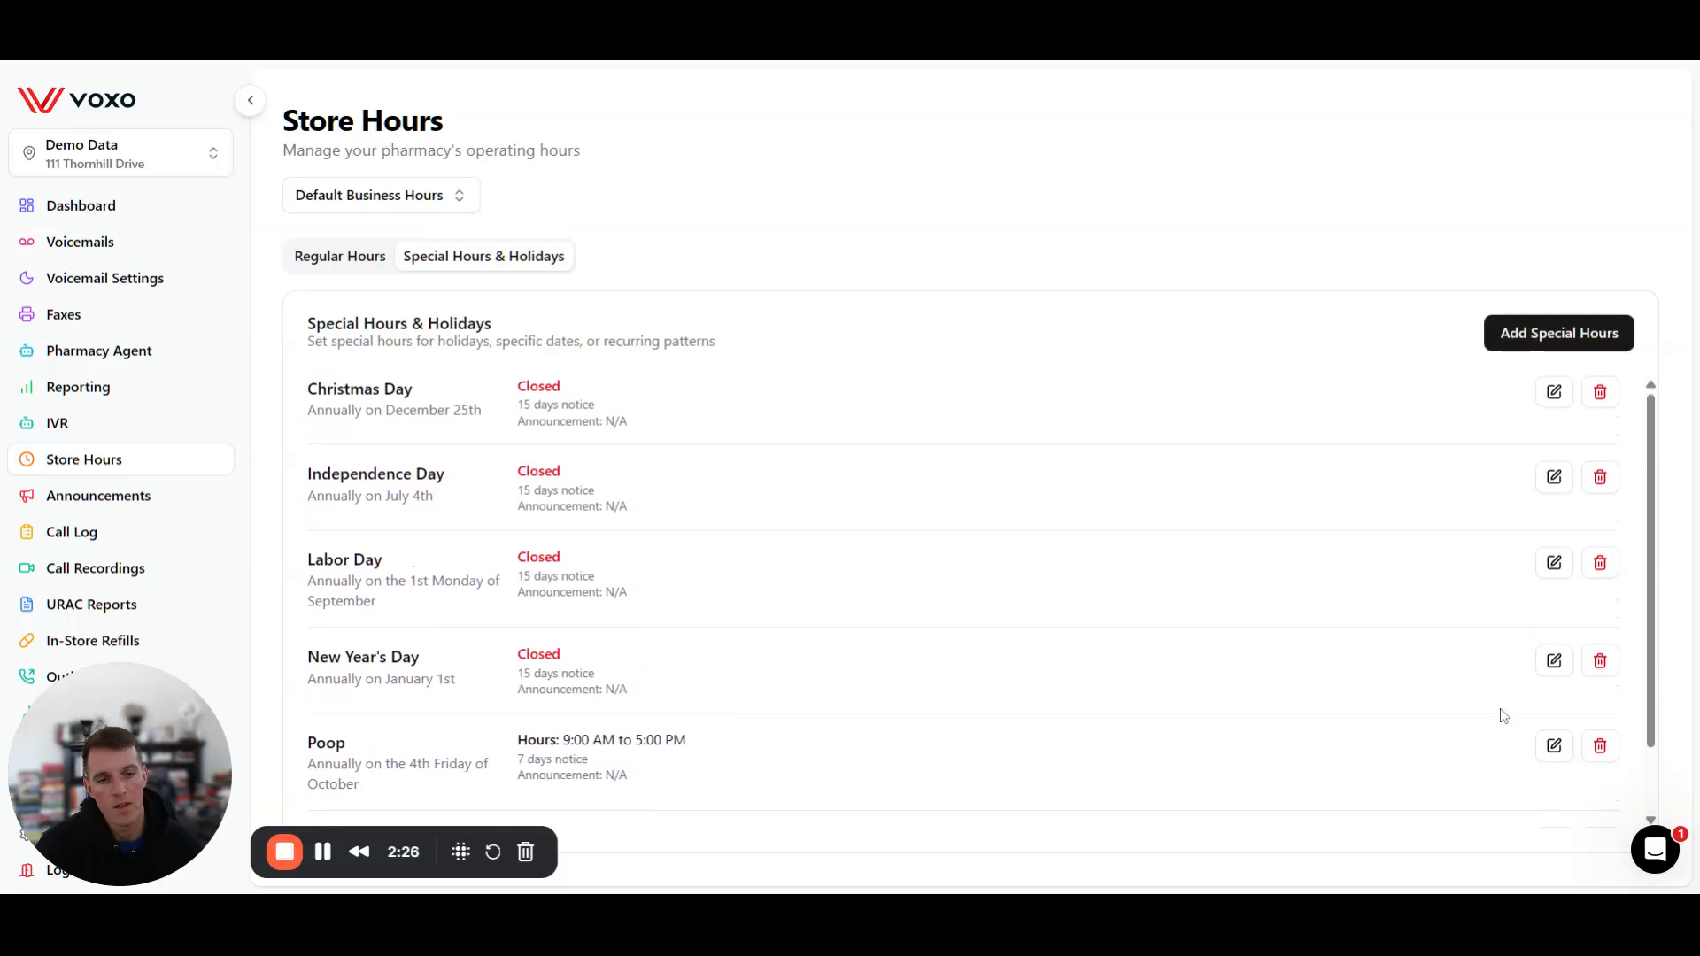
pyautogui.click(1611, 757)
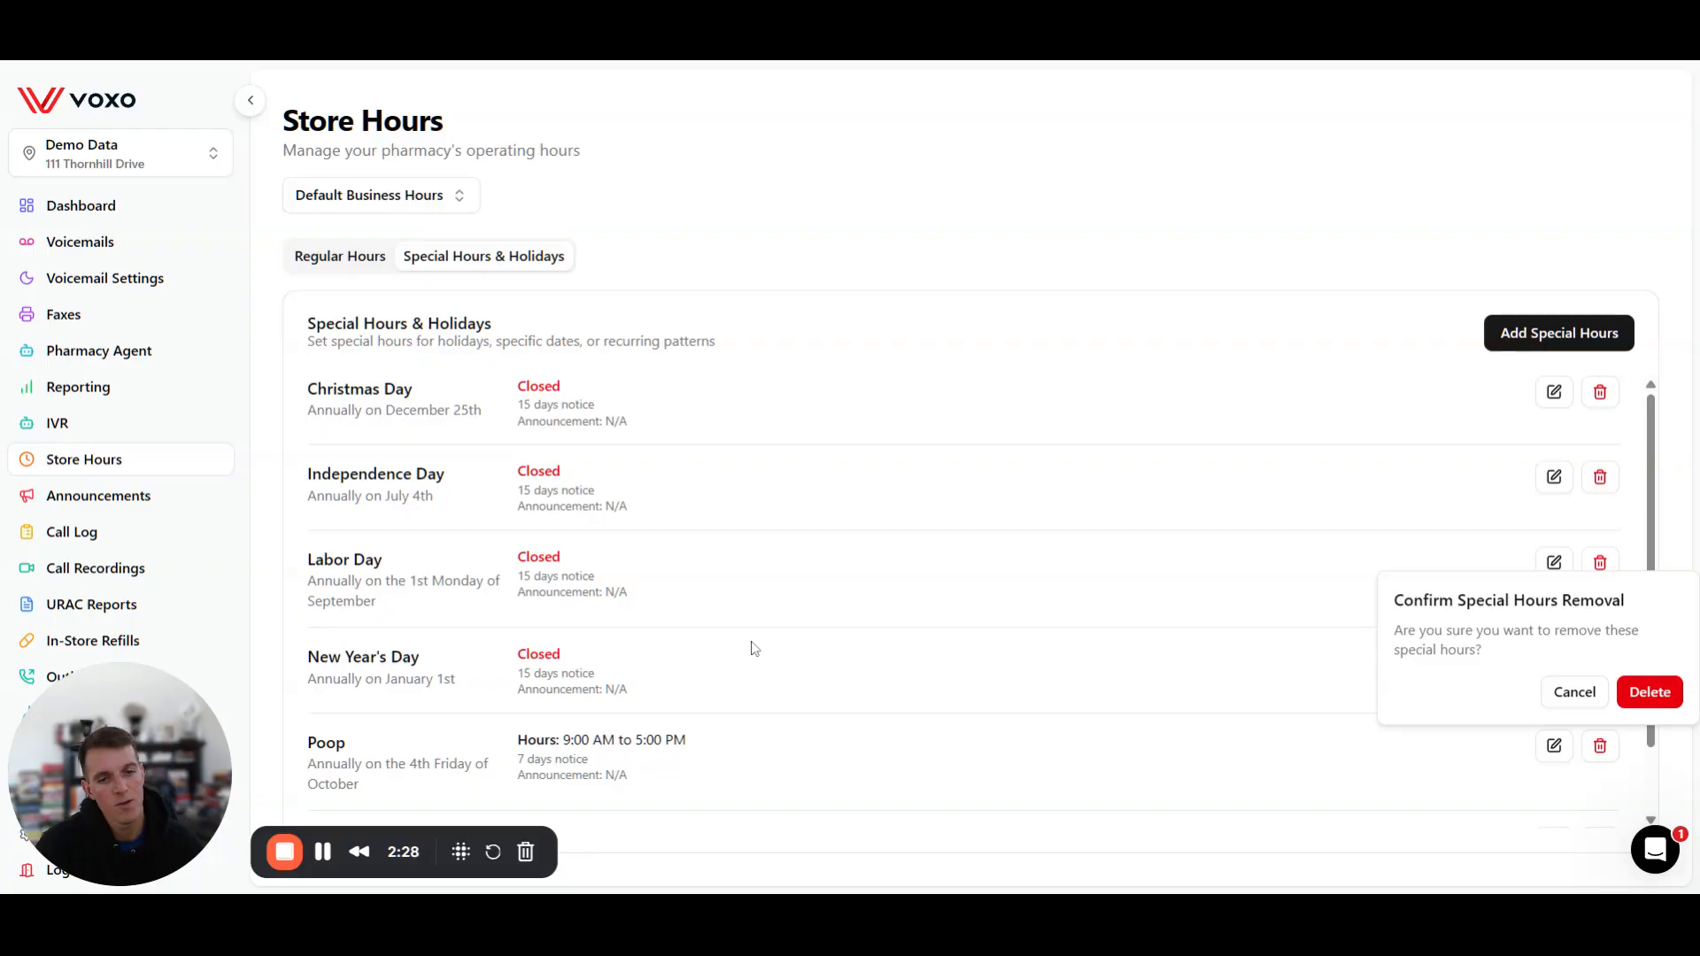
pyautogui.click(1665, 691)
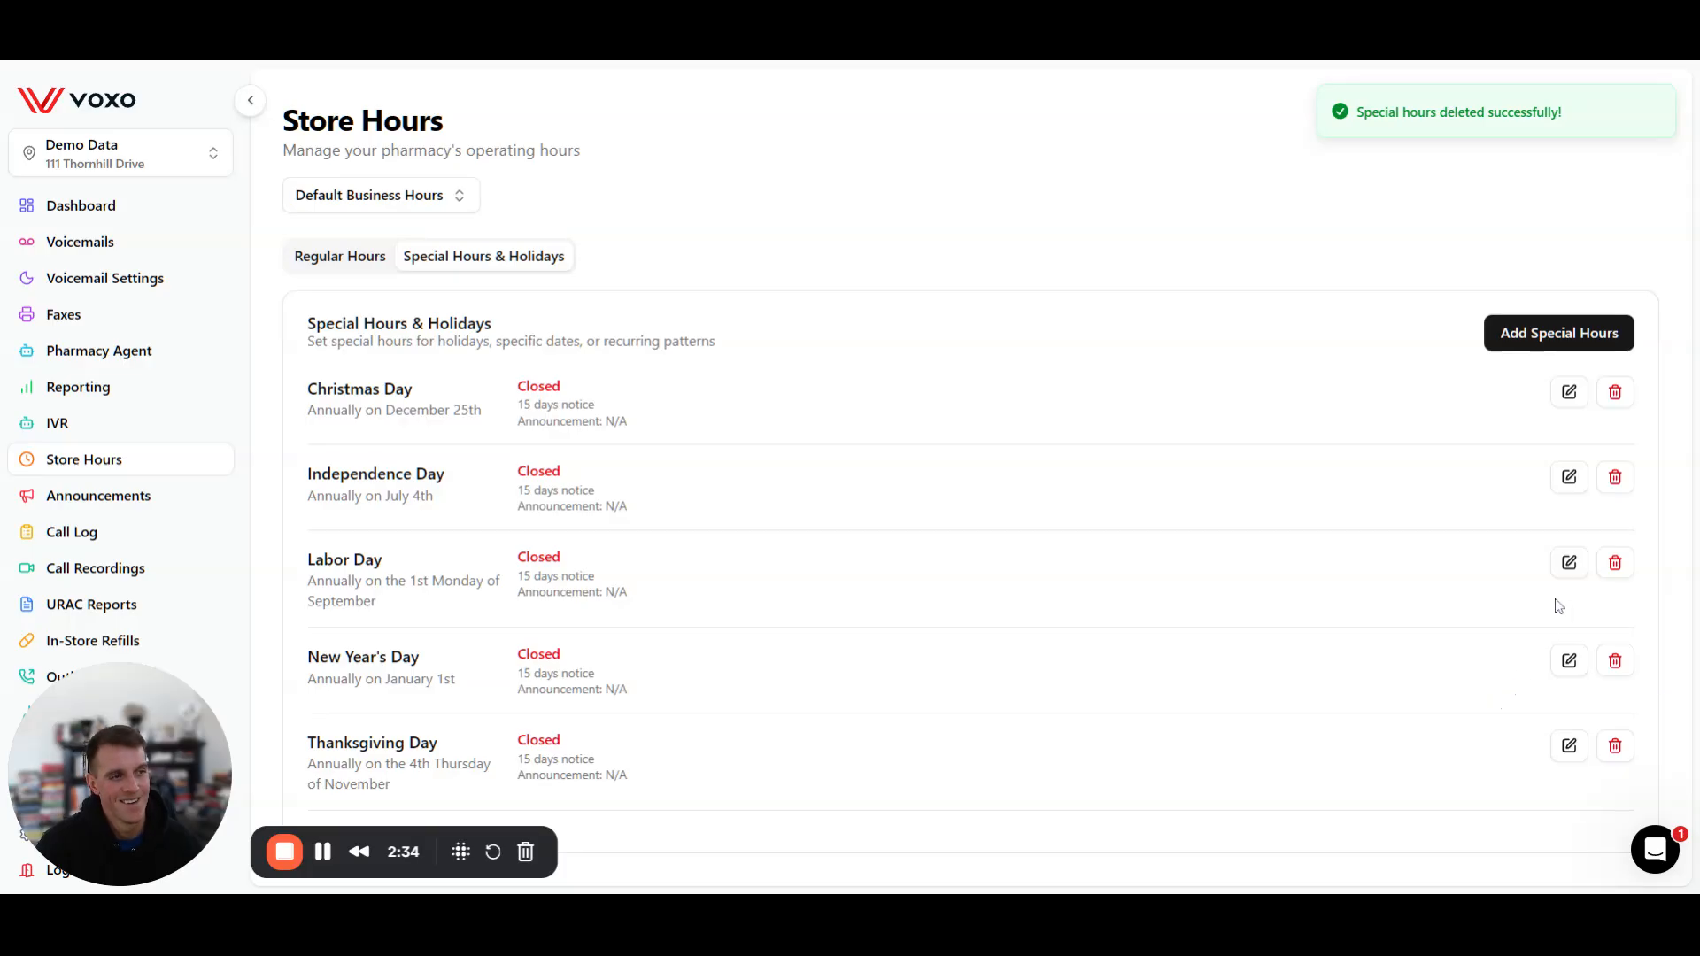
# Step: Create a special hours entry named "Snow Day!!" for 12/27/2025 - 12/28/2025 and mark it as closed
pyautogui.click(1586, 336)
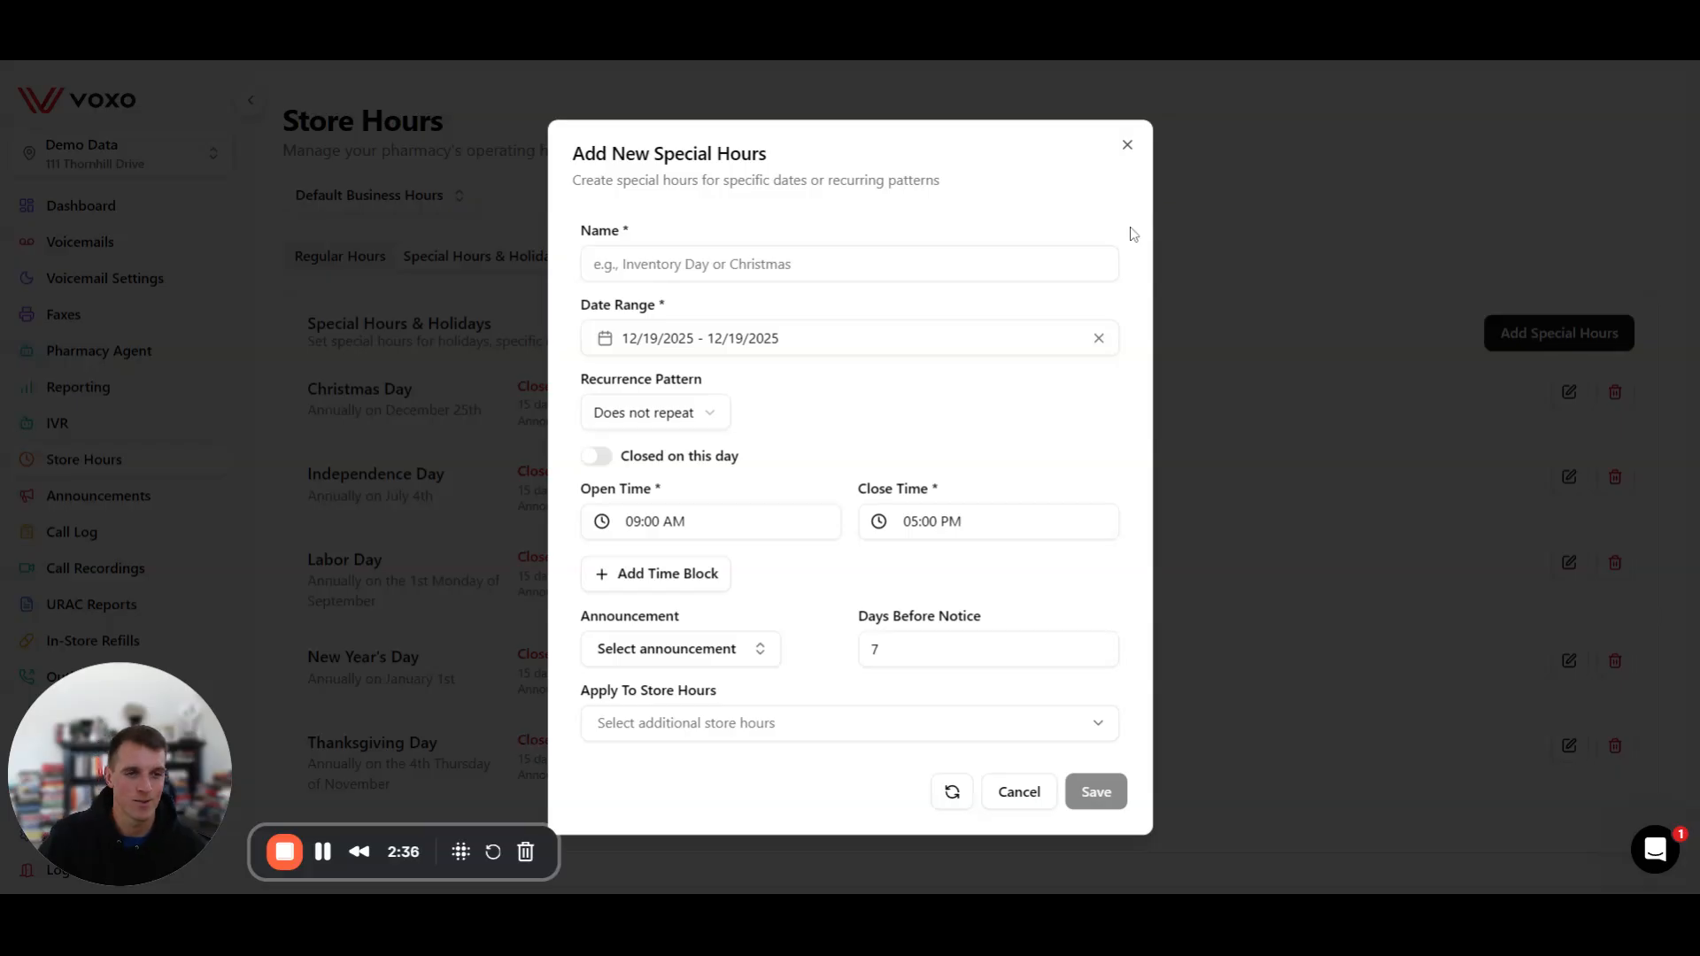
pyautogui.click(761, 264)
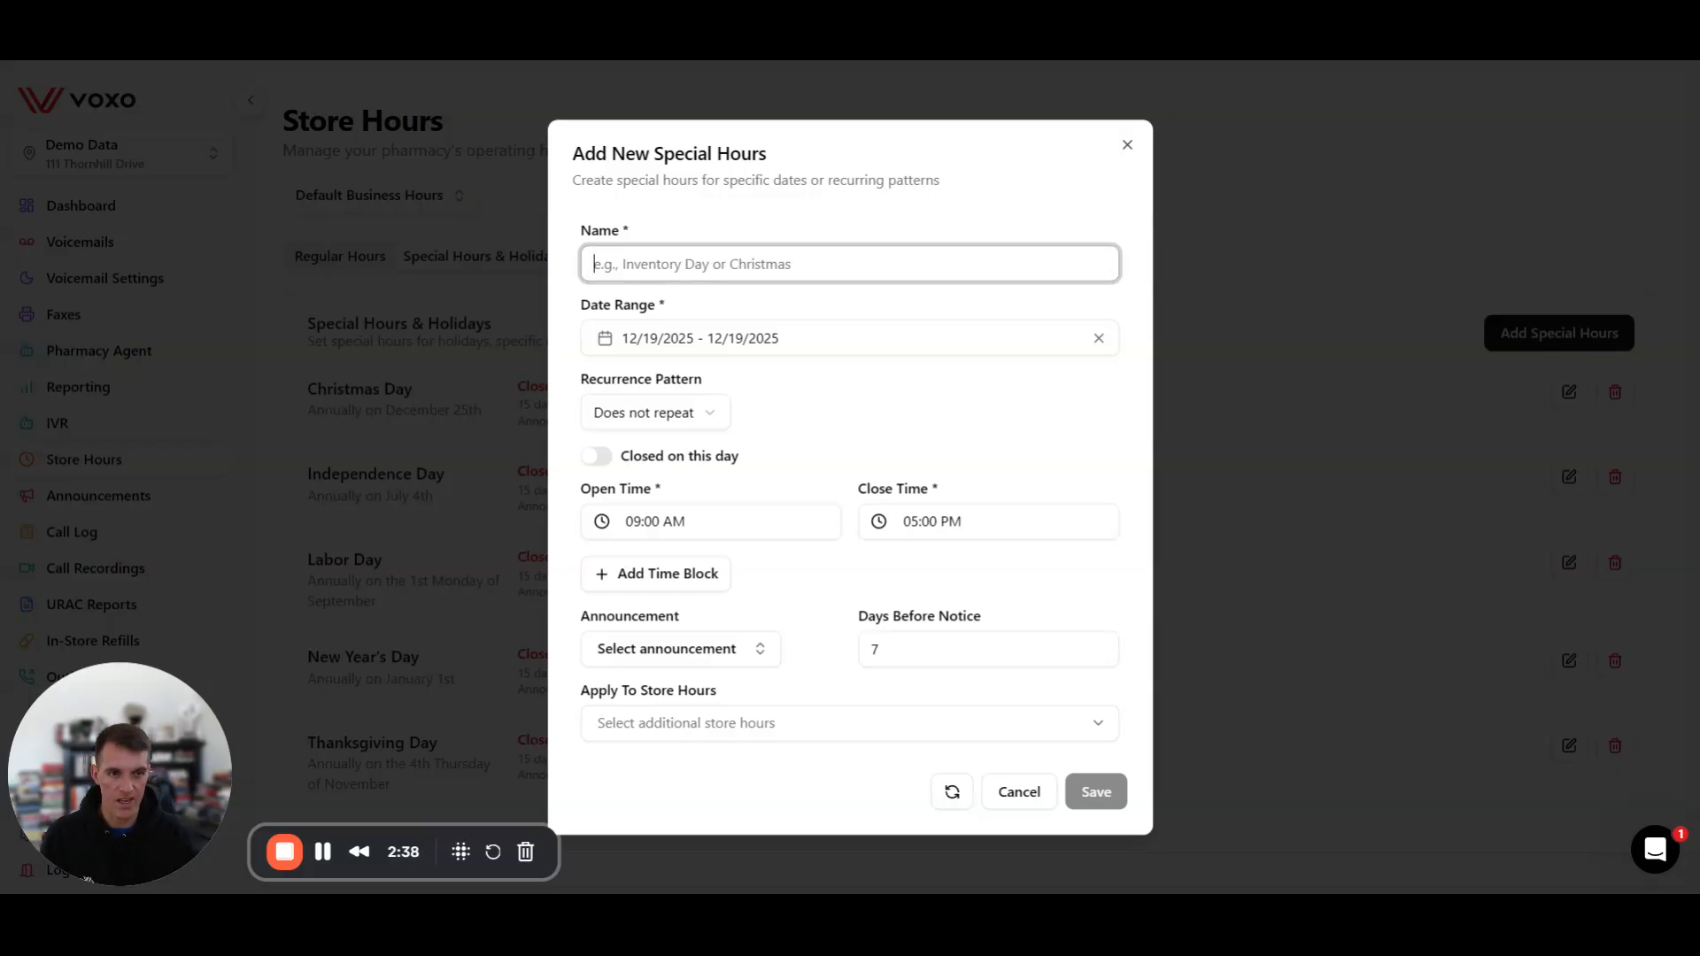
pyautogui.write('Snow Day!!')
pyautogui.click(1065, 336)
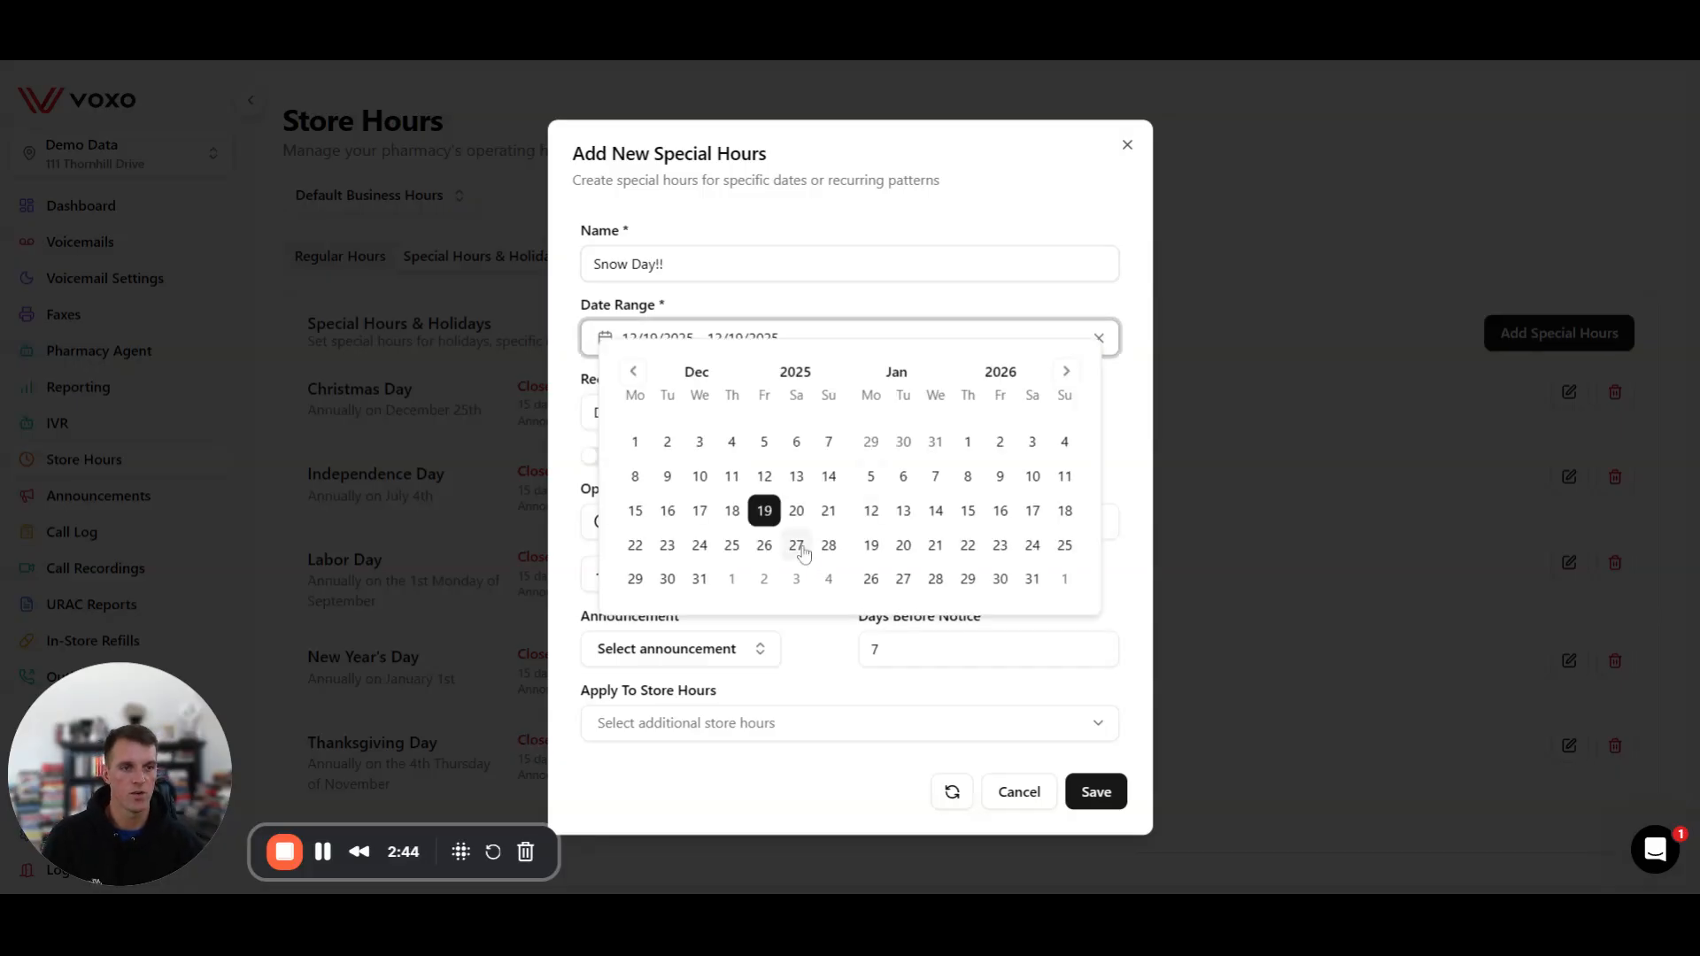
pyautogui.click(801, 549)
pyautogui.click(829, 547)
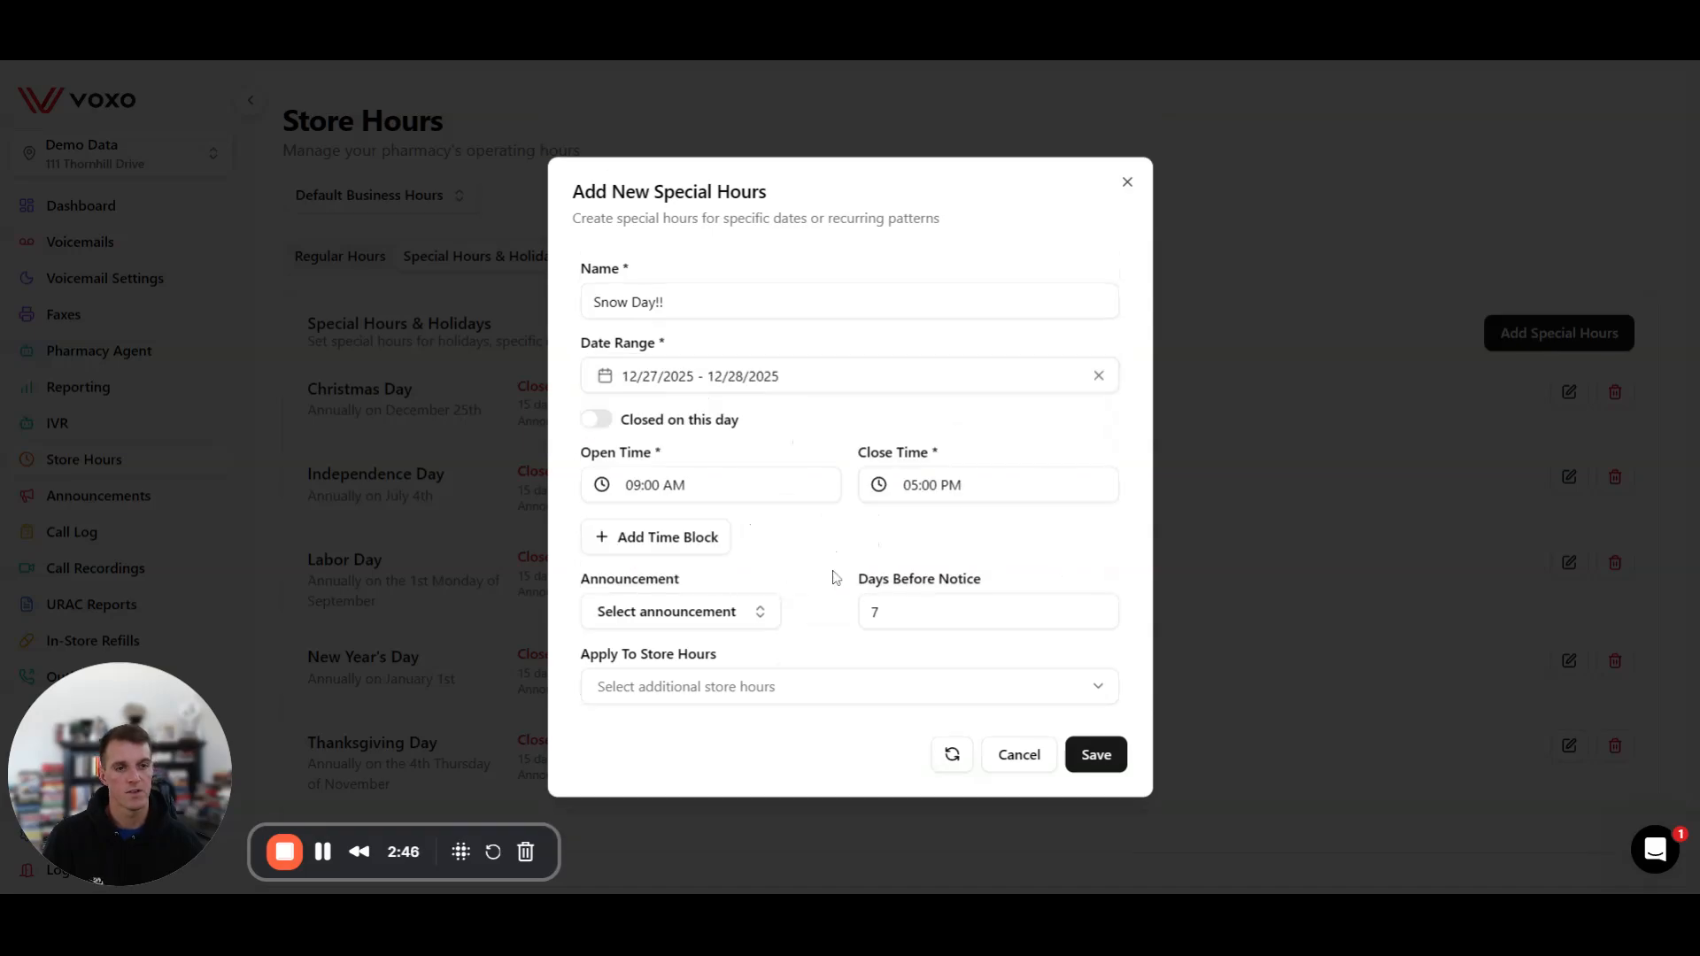
pyautogui.click(605, 421)
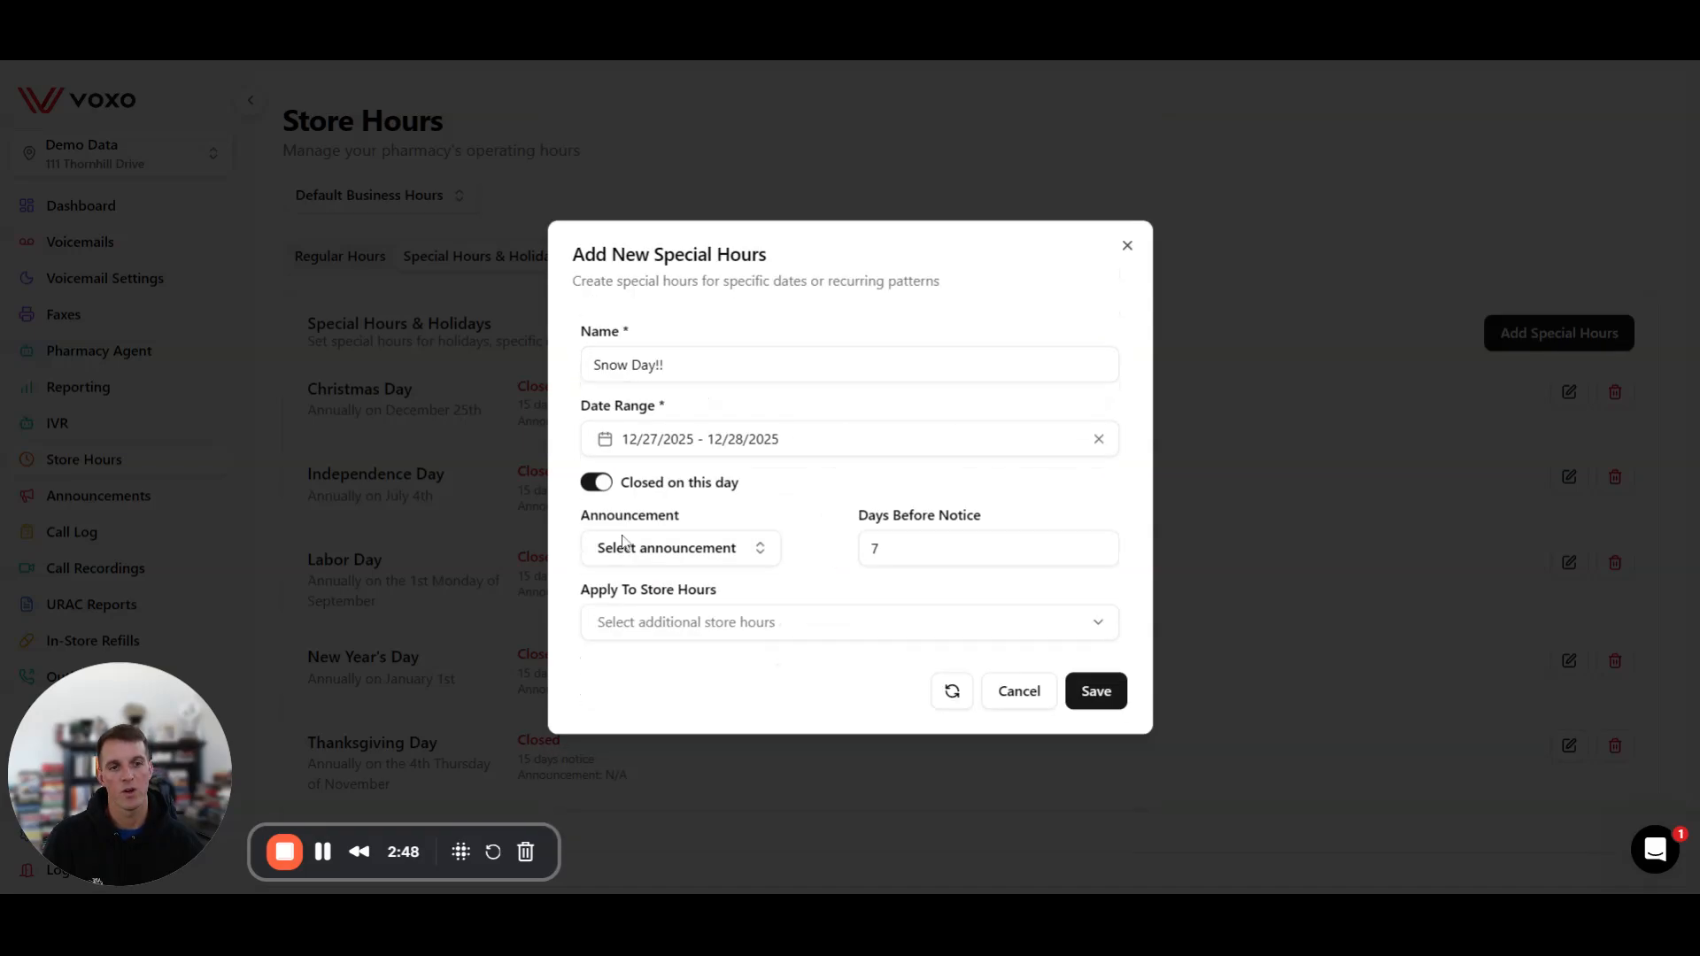
pyautogui.click(648, 555)
pyautogui.scroll(-10, 708, 731)
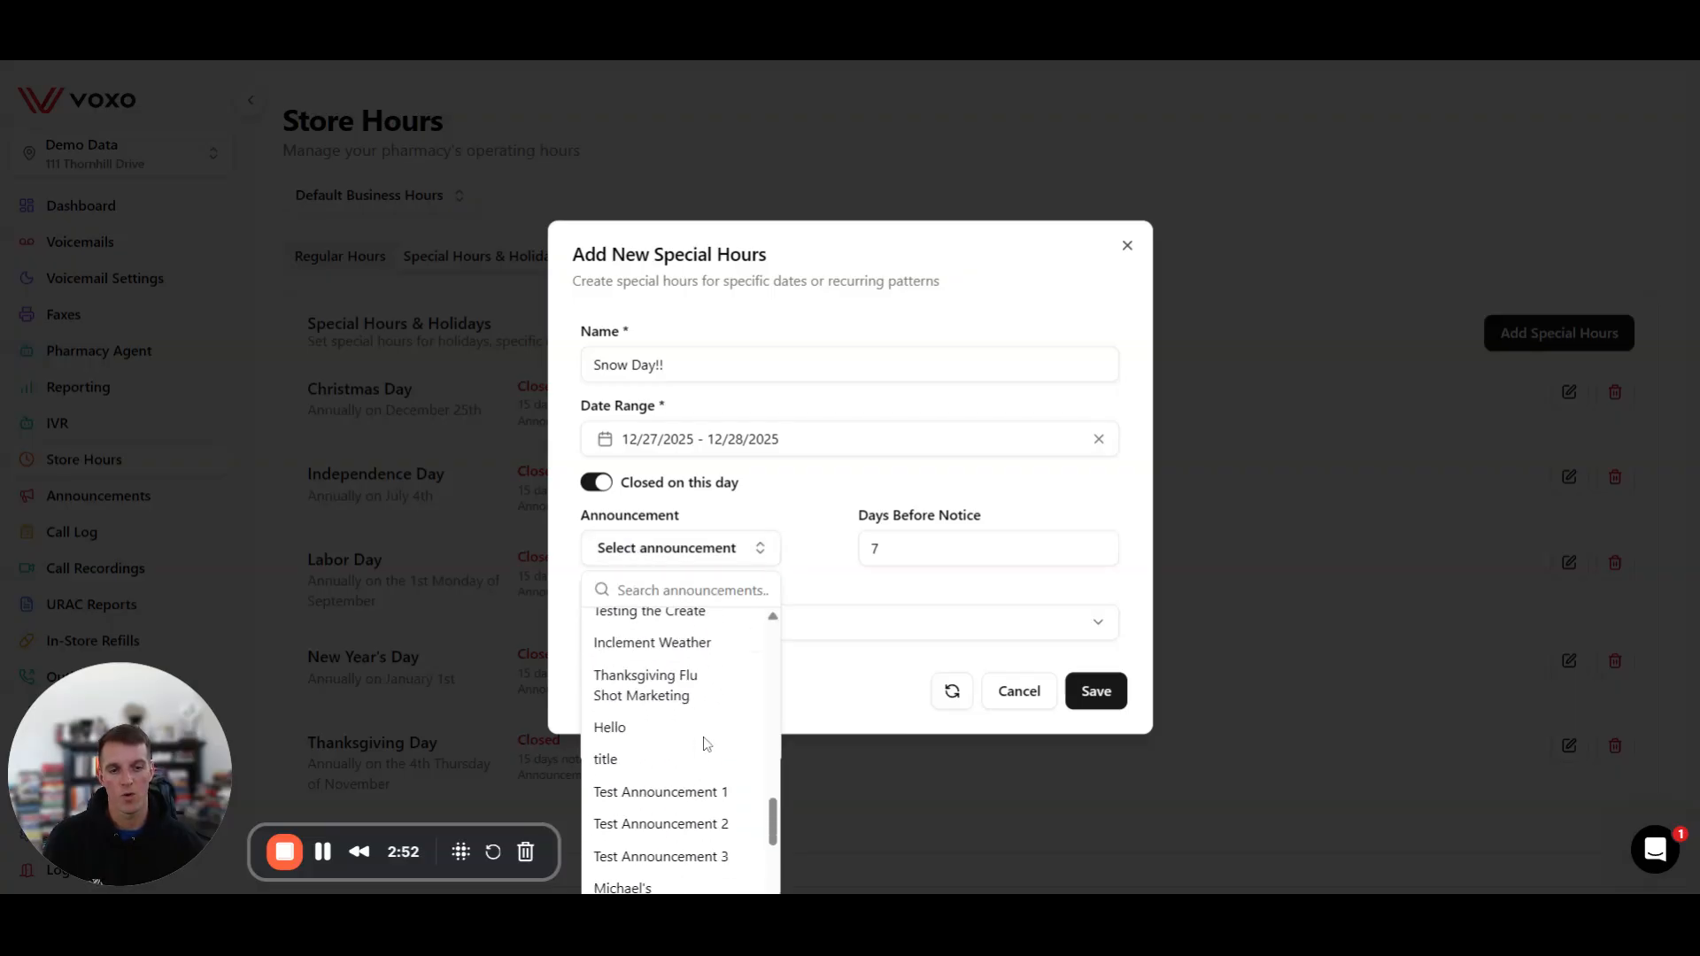
pyautogui.scroll(-5, 707, 742)
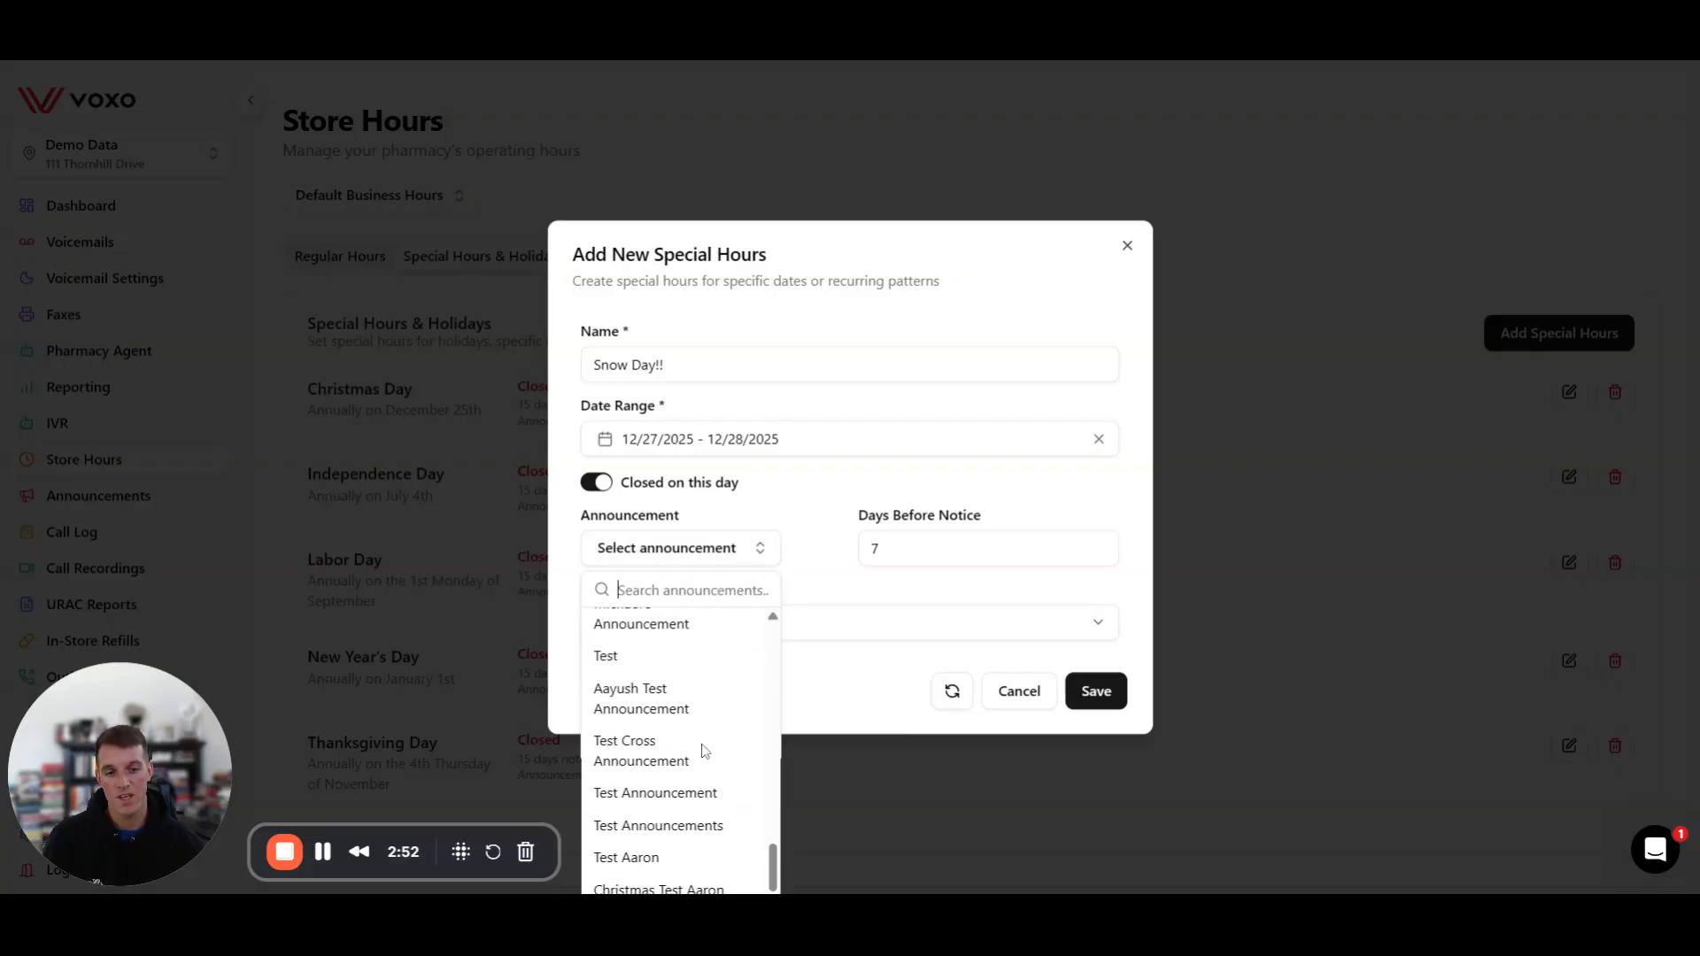
pyautogui.click(890, 623)
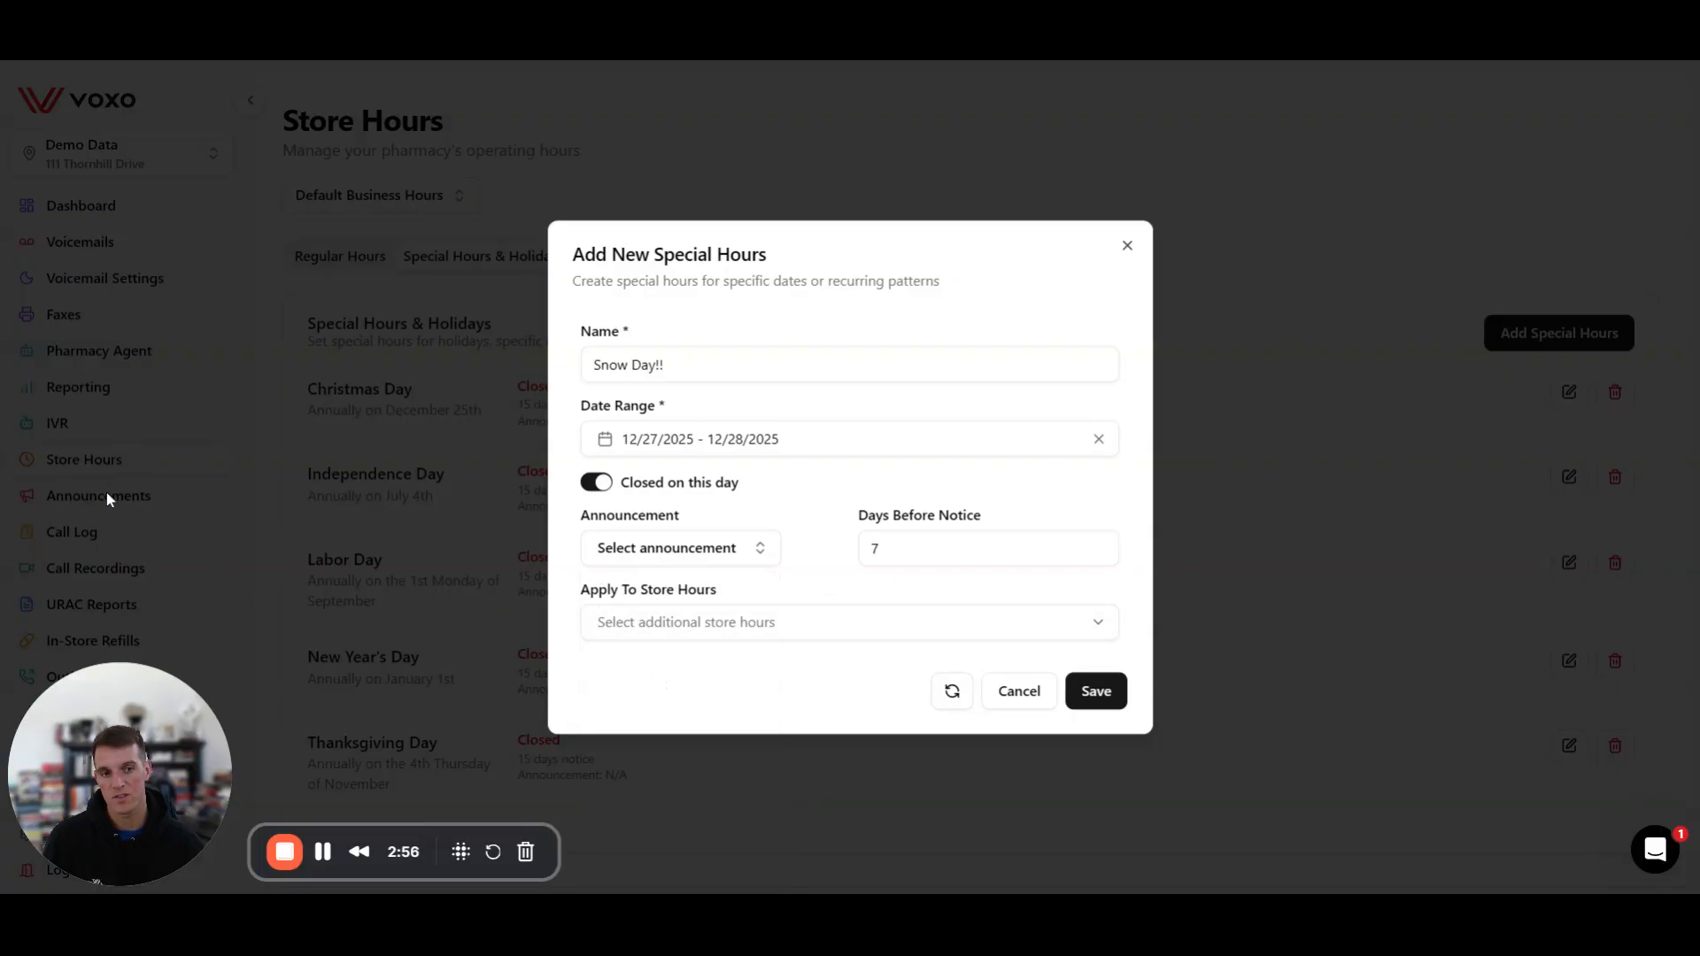
# Step: Search the announcements for "Snow", clear the search, and assign the announcement listed directly after "Updated Announcement Name"
pyautogui.click(659, 549)
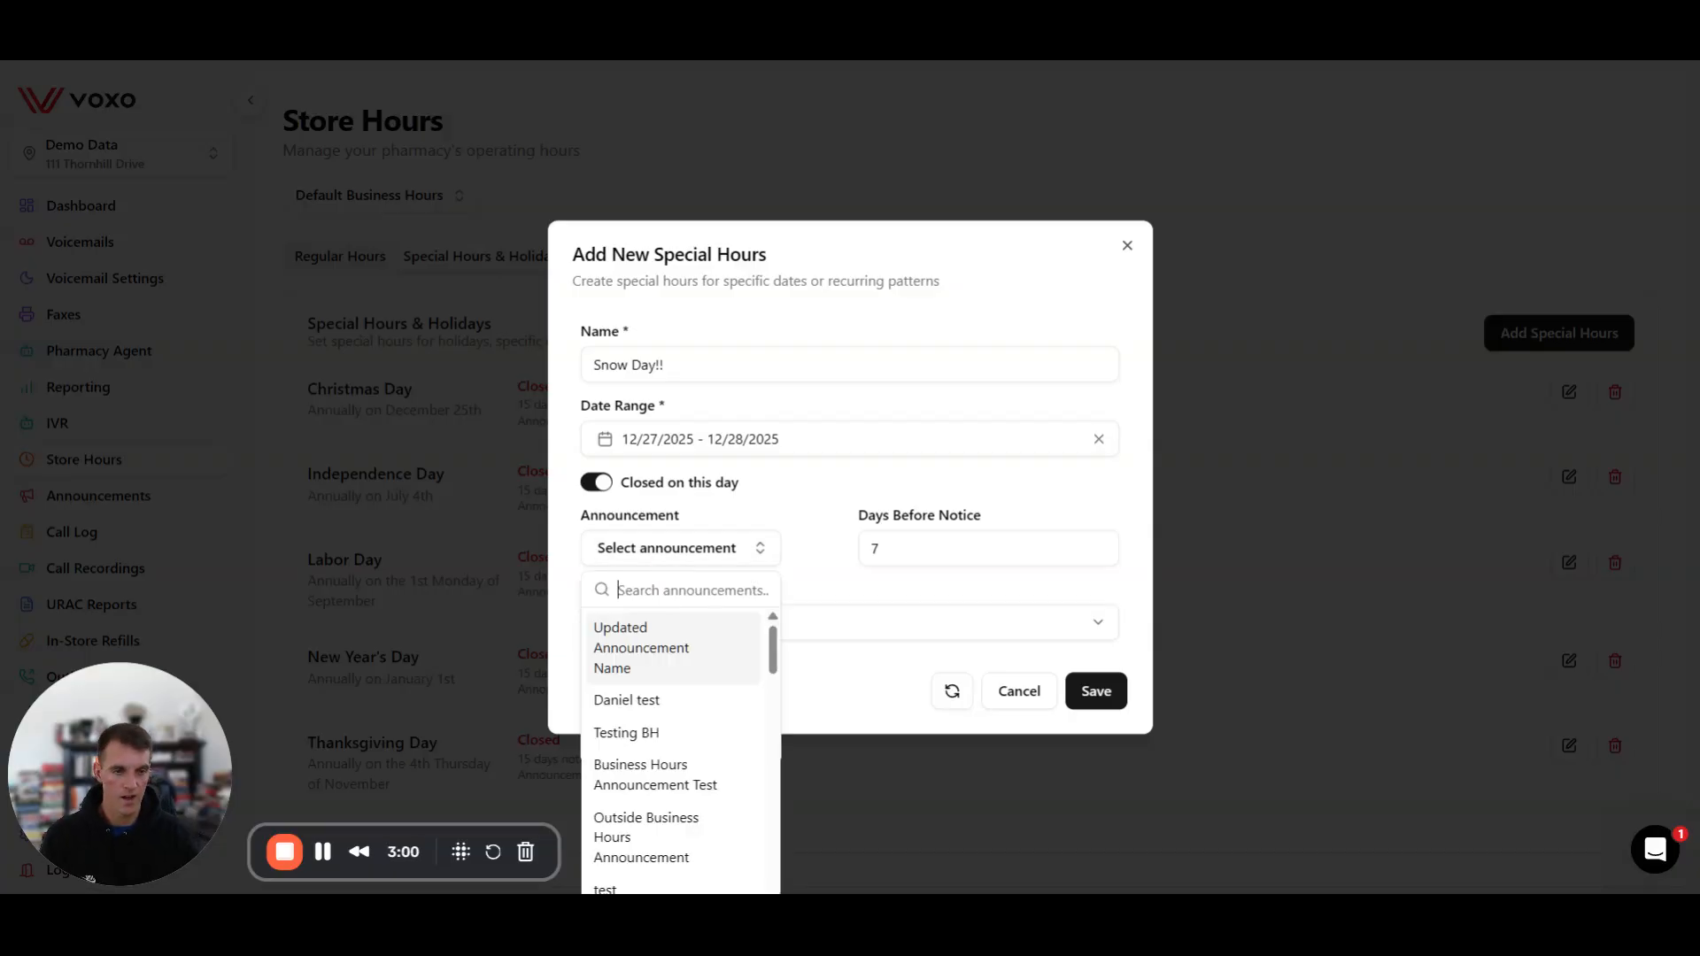
pyautogui.write('Snow')
pyautogui.press('BackSpace')
pyautogui.press('BackSpace')
pyautogui.press('BackSpace')
pyautogui.press('BackSpace')
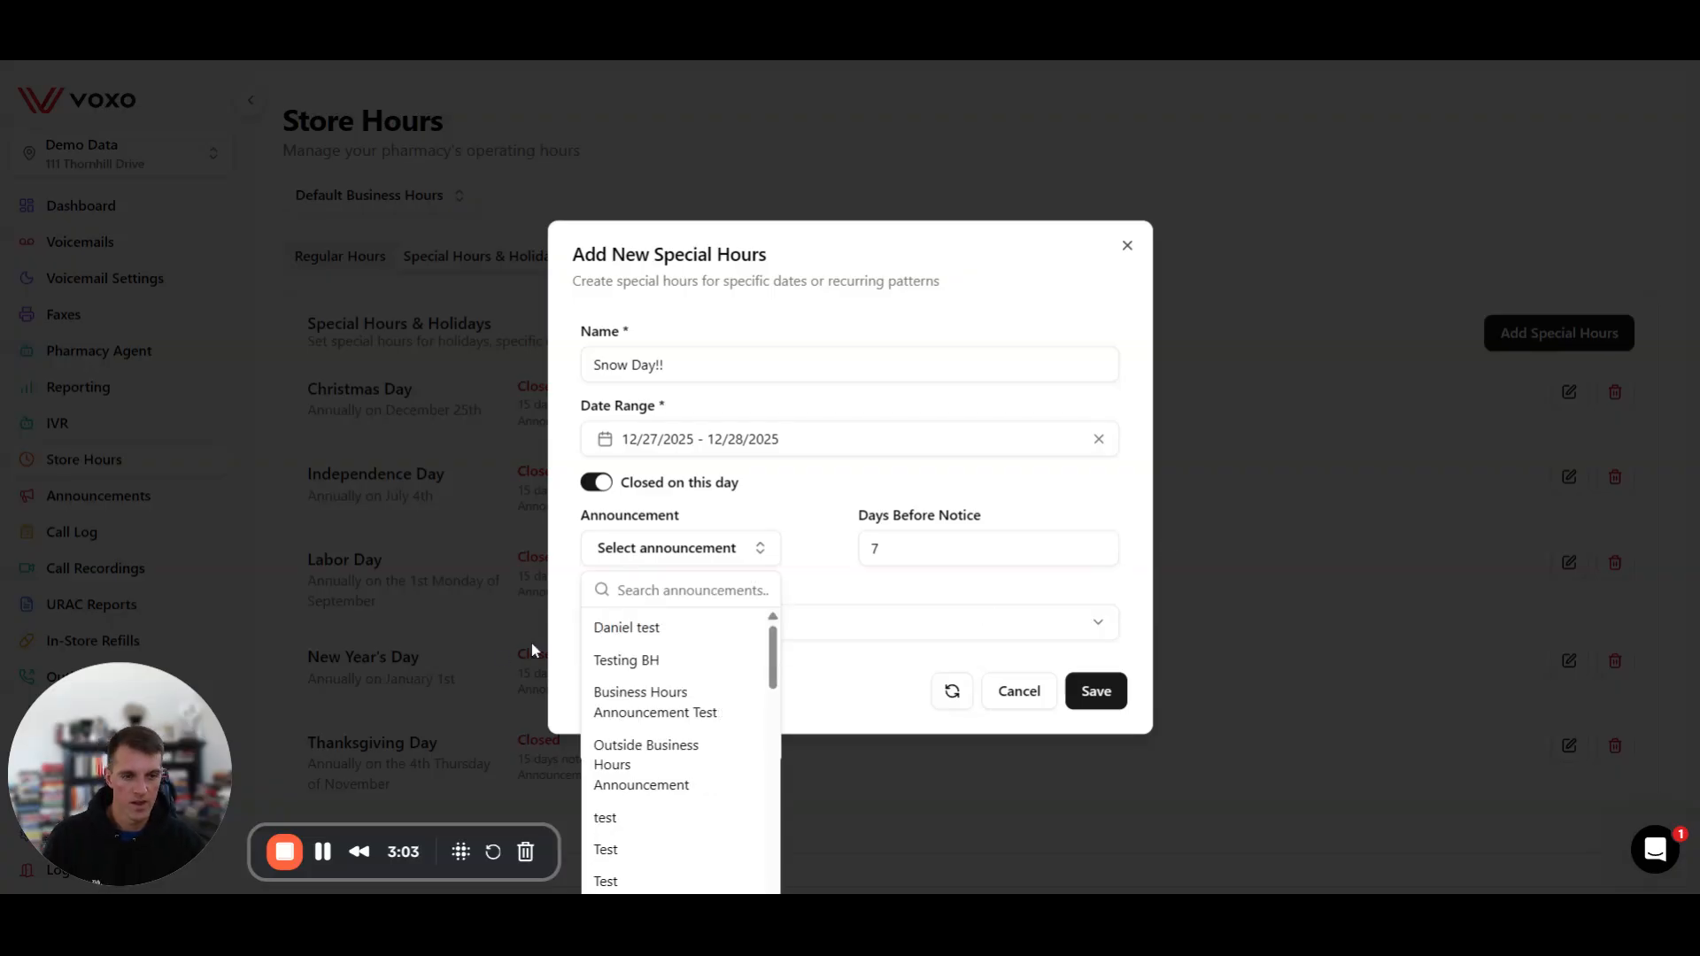
pyautogui.click(621, 630)
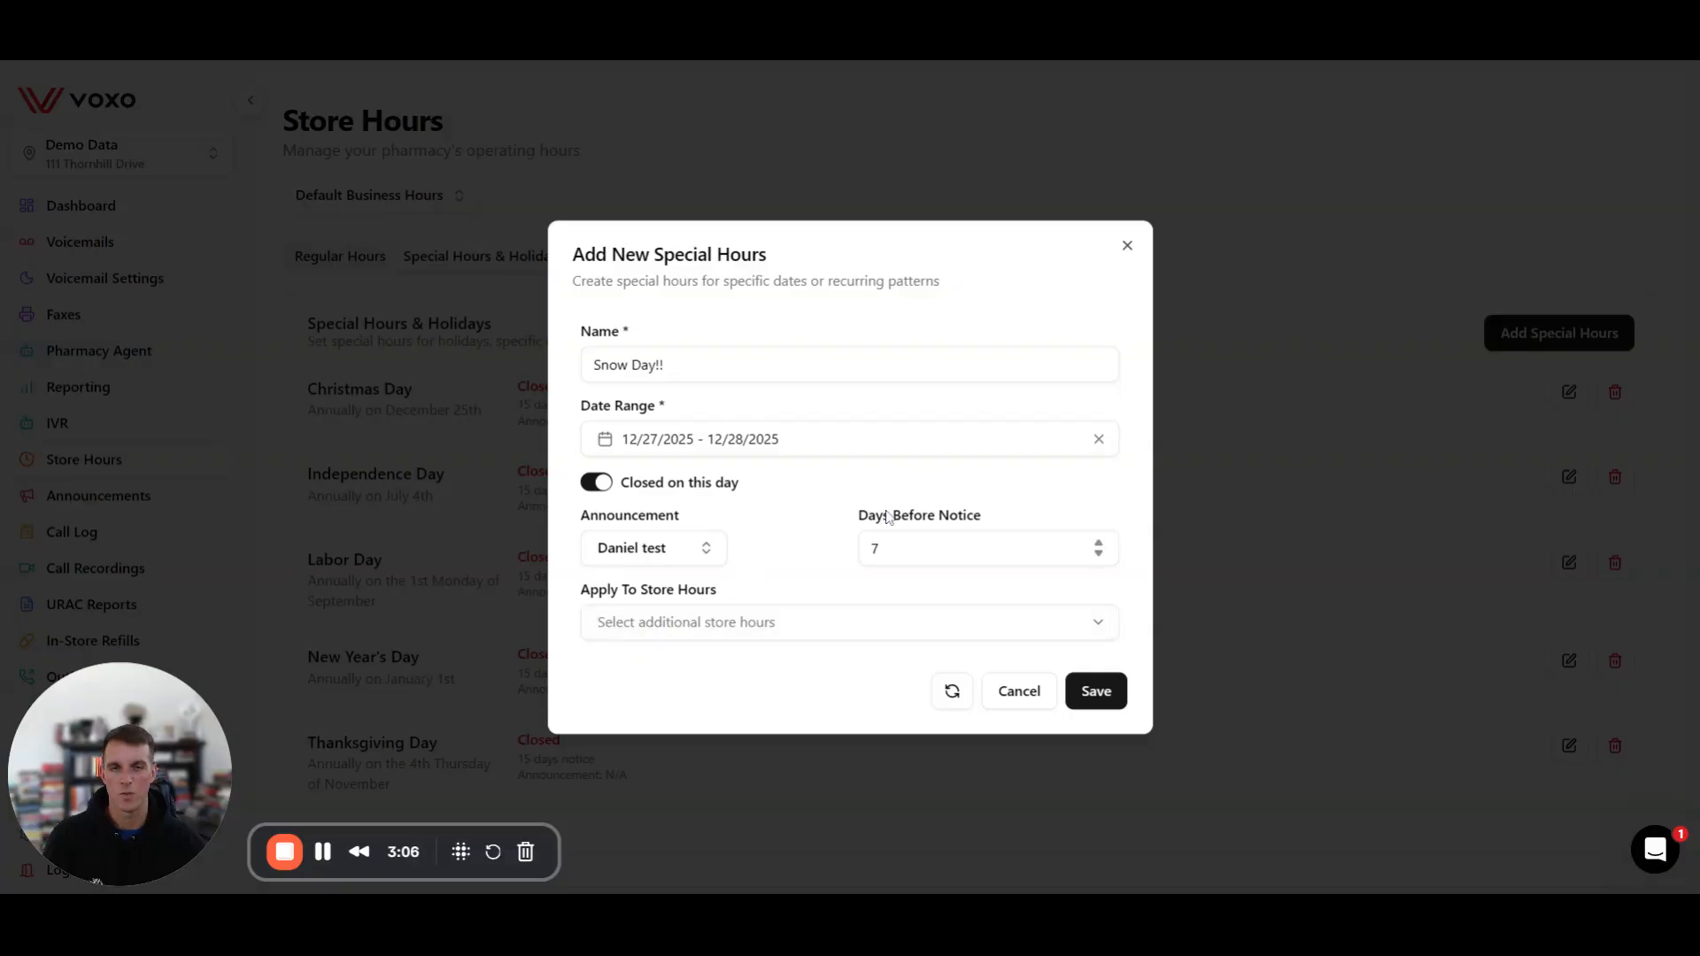
# Step: Set the days before notice for the Snow Day!! special hours to 6
pyautogui.click(1099, 543)
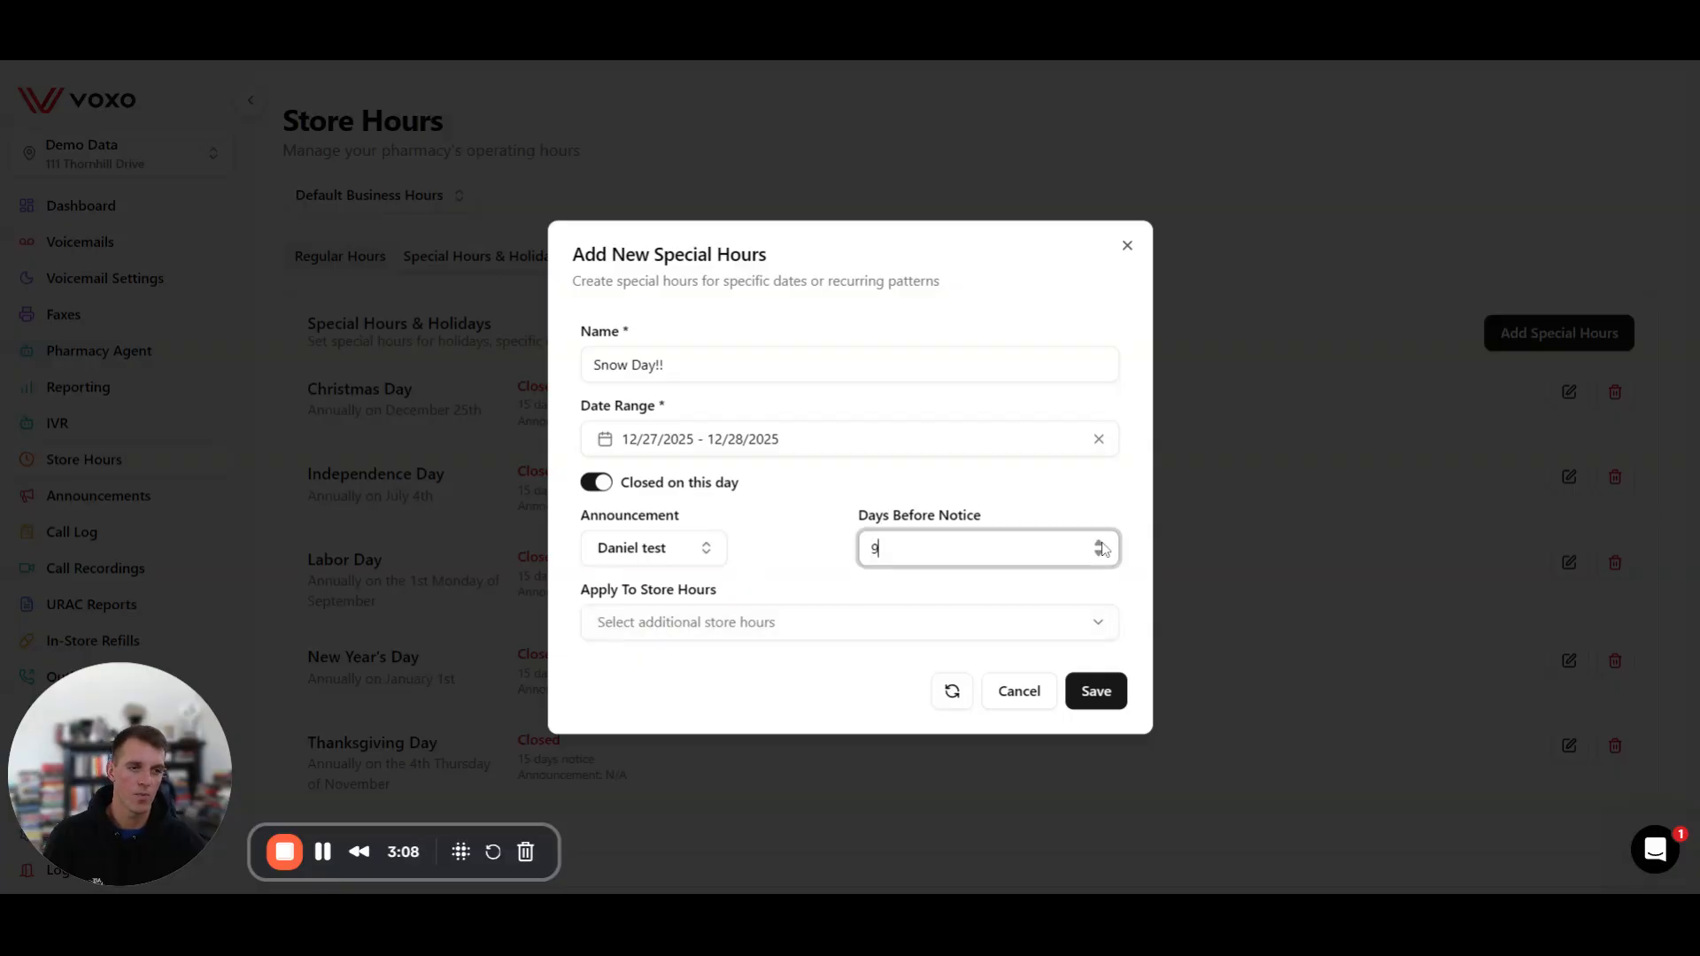
pyautogui.click(1100, 554)
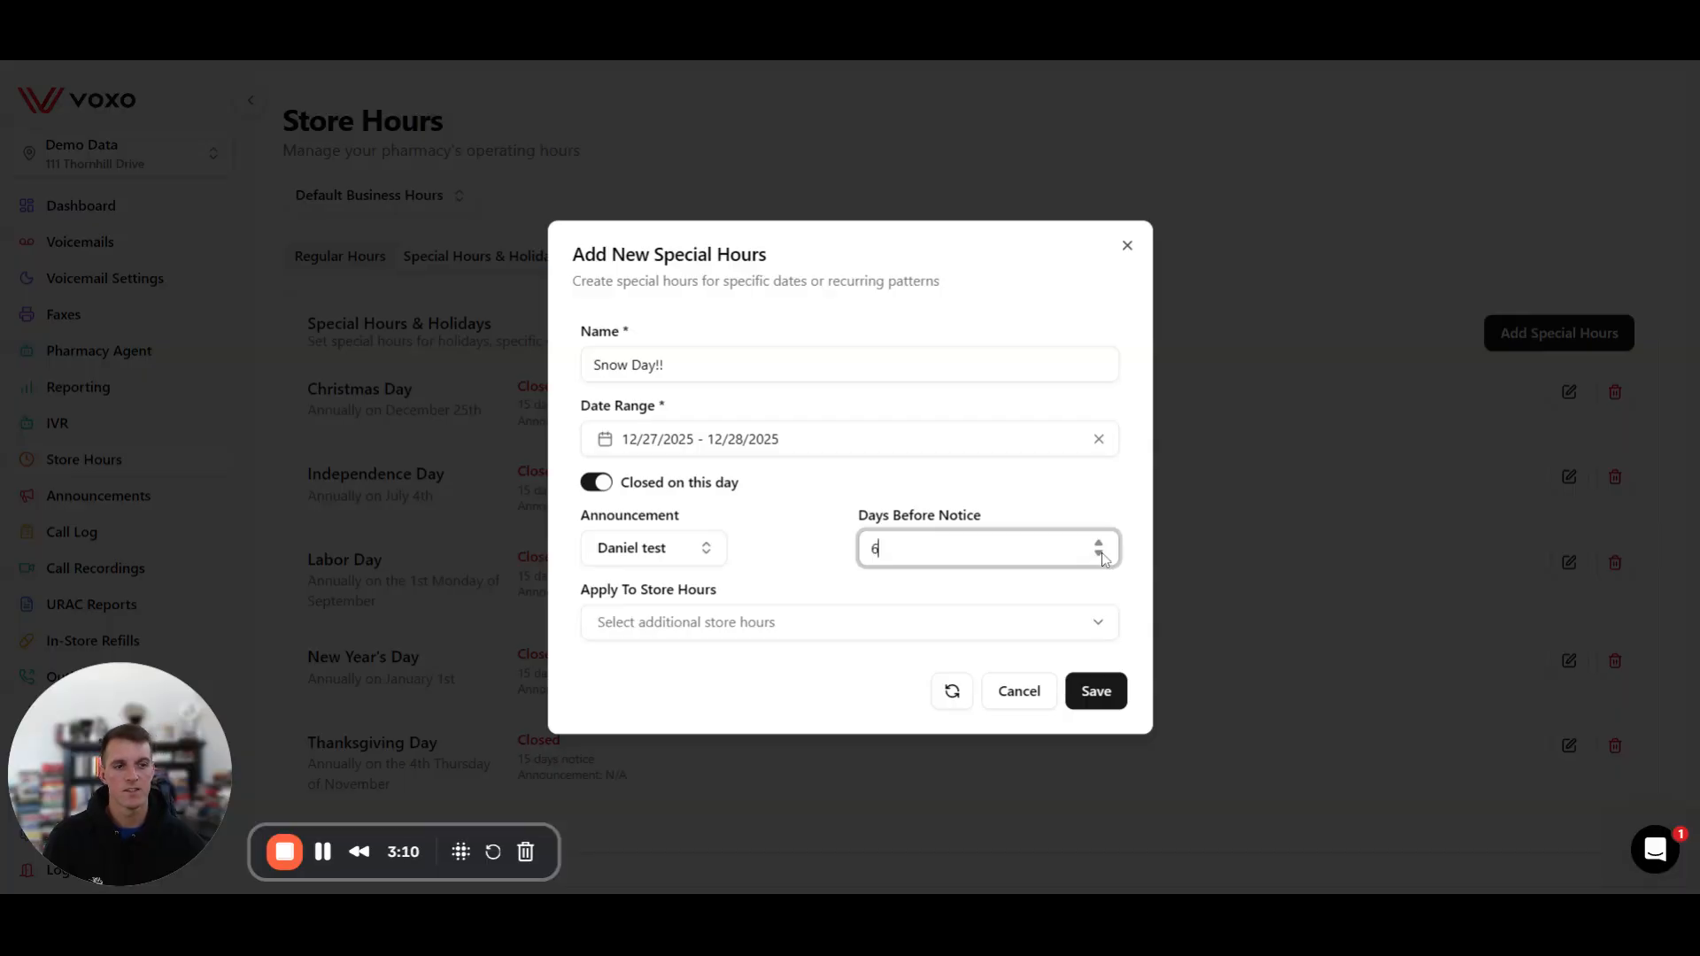
pyautogui.click(828, 506)
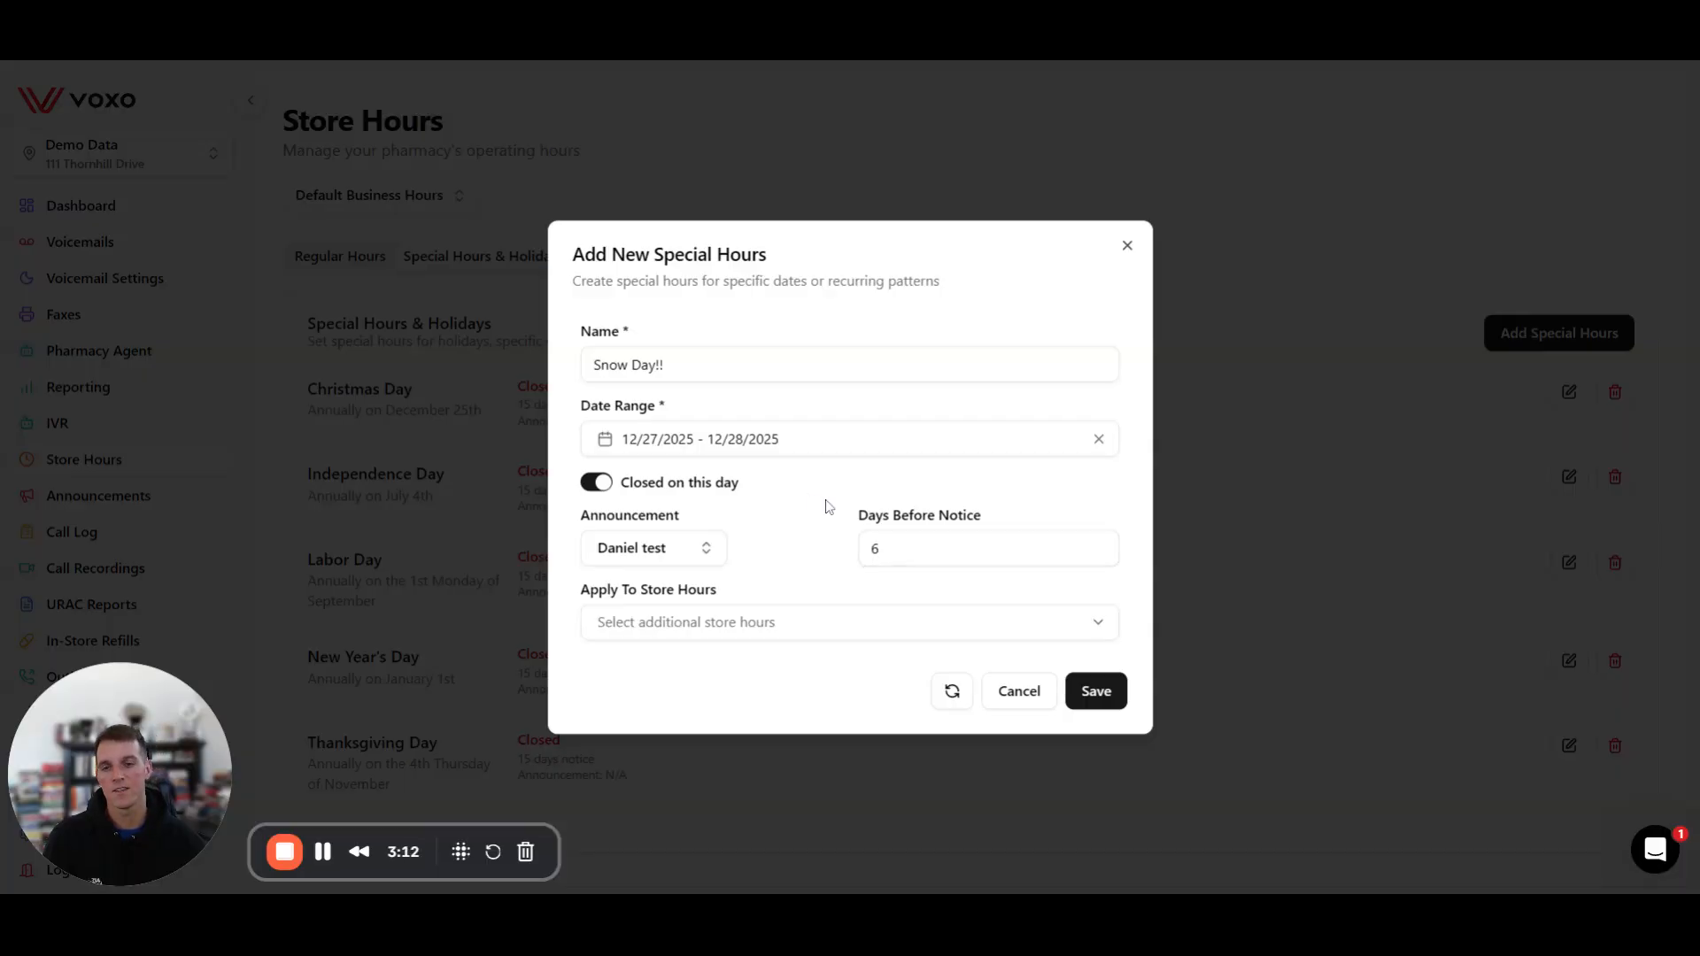
# Step: Apply the Snow Day!! special hours to Default Business Hours Main as additional store hours and save the entry
pyautogui.click(797, 623)
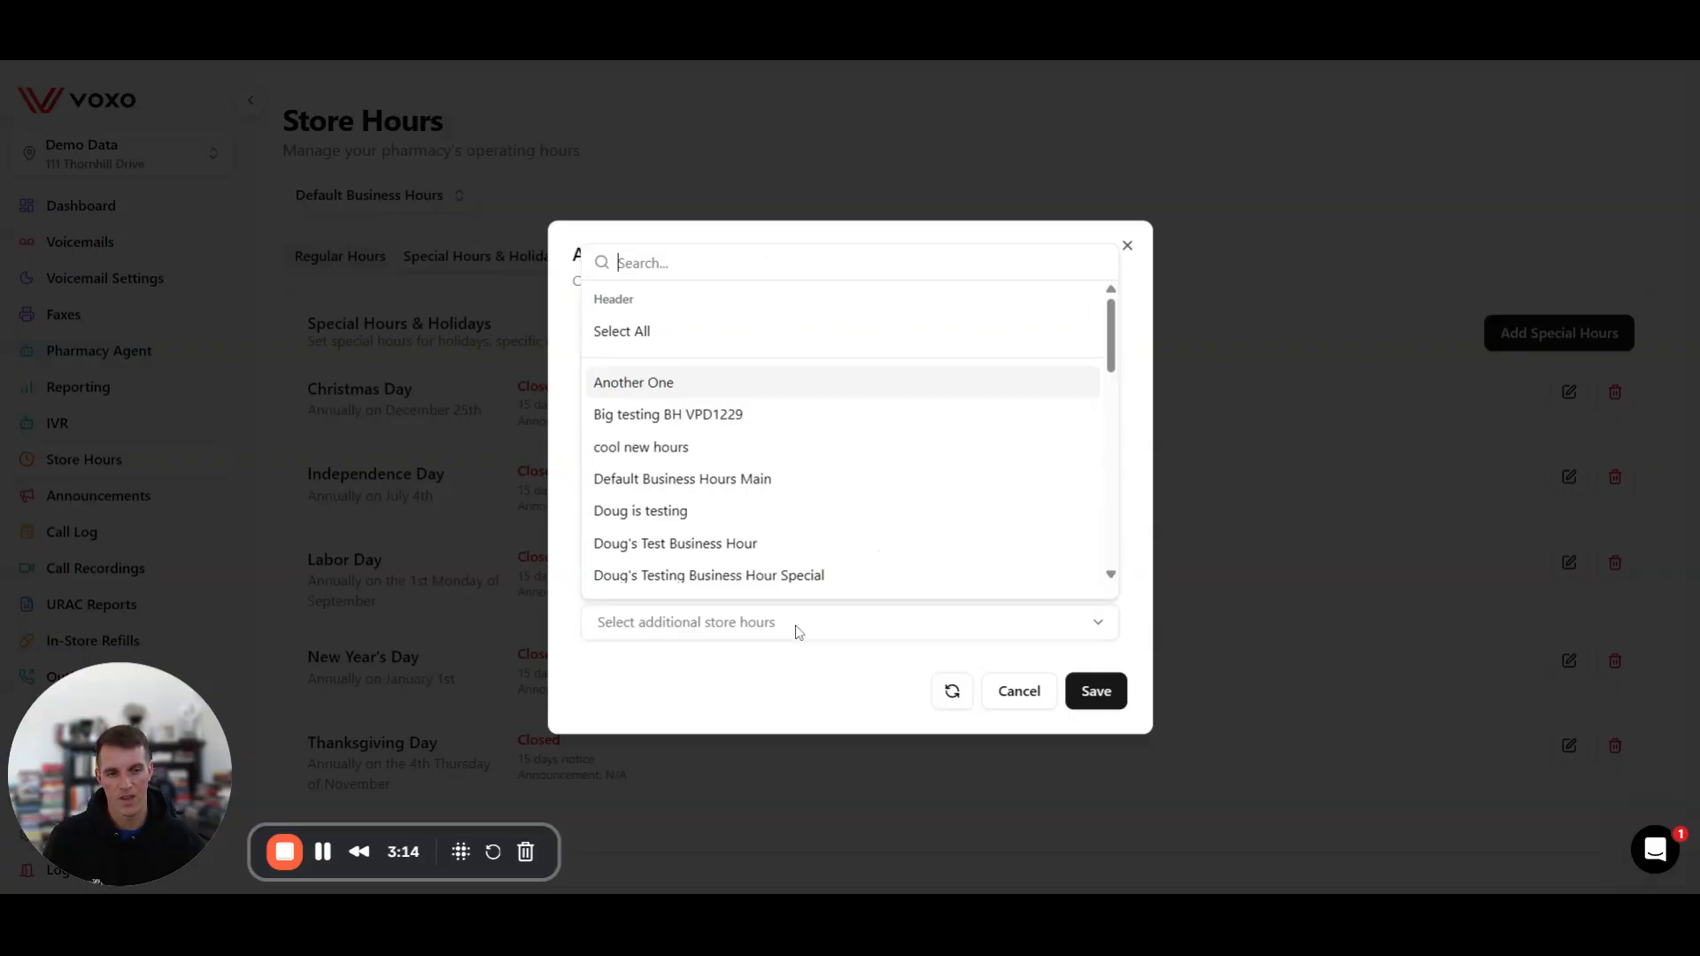
pyautogui.click(656, 683)
pyautogui.click(667, 621)
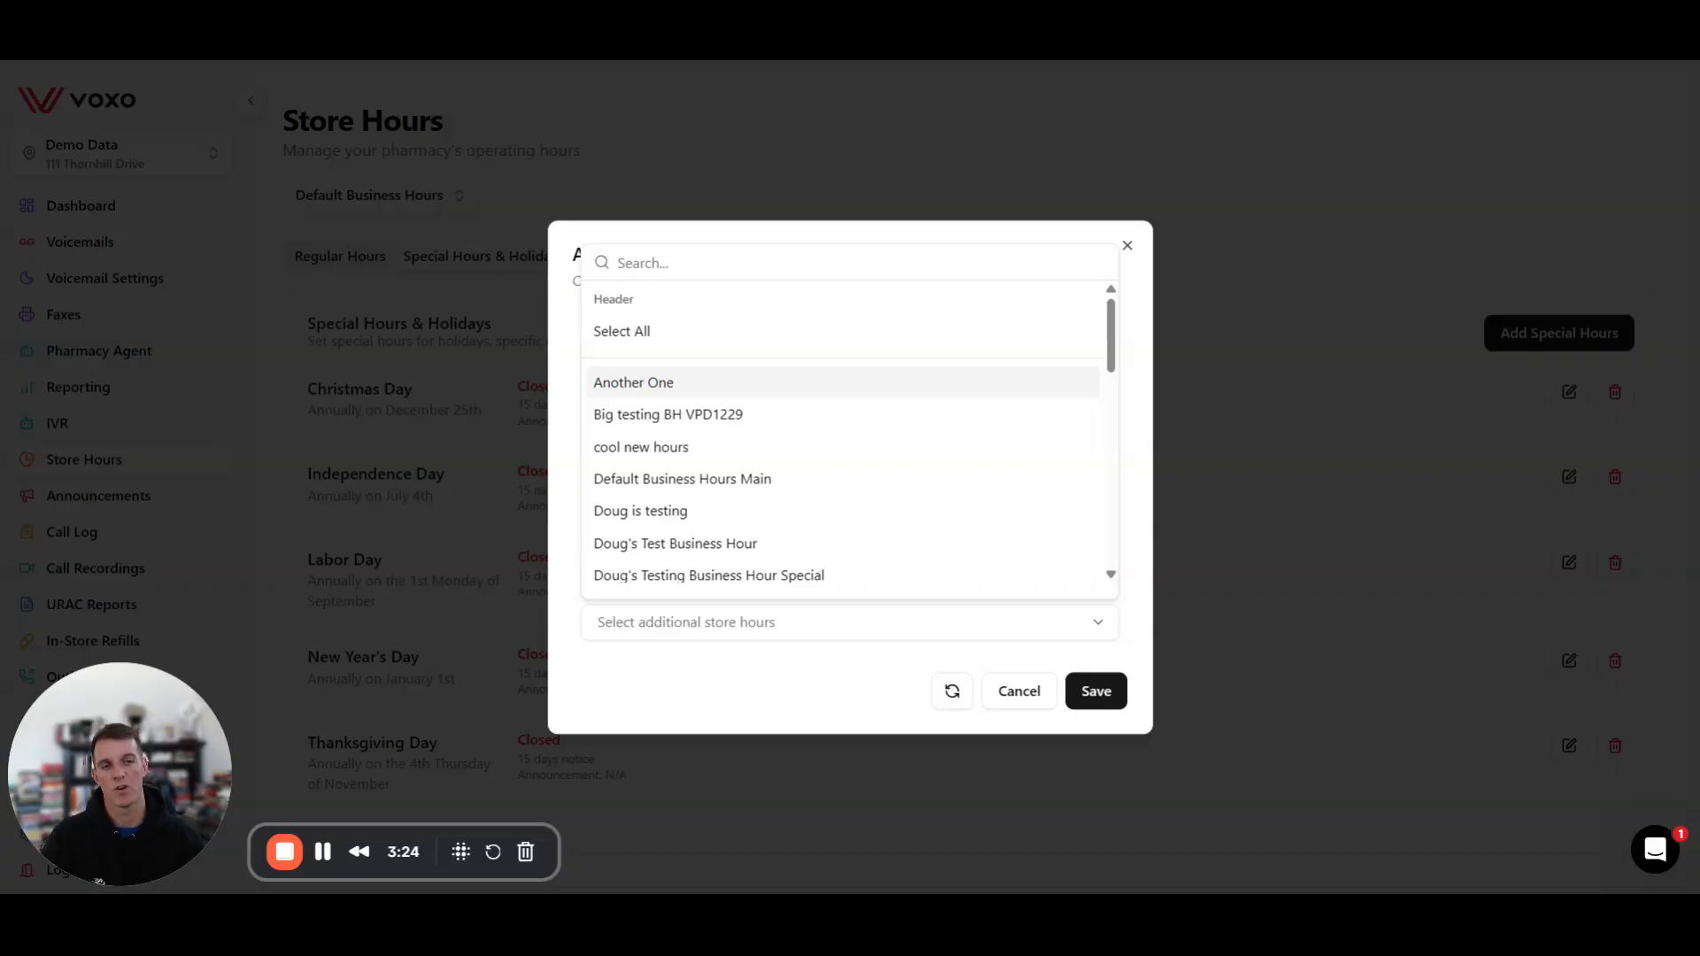
pyautogui.click(690, 479)
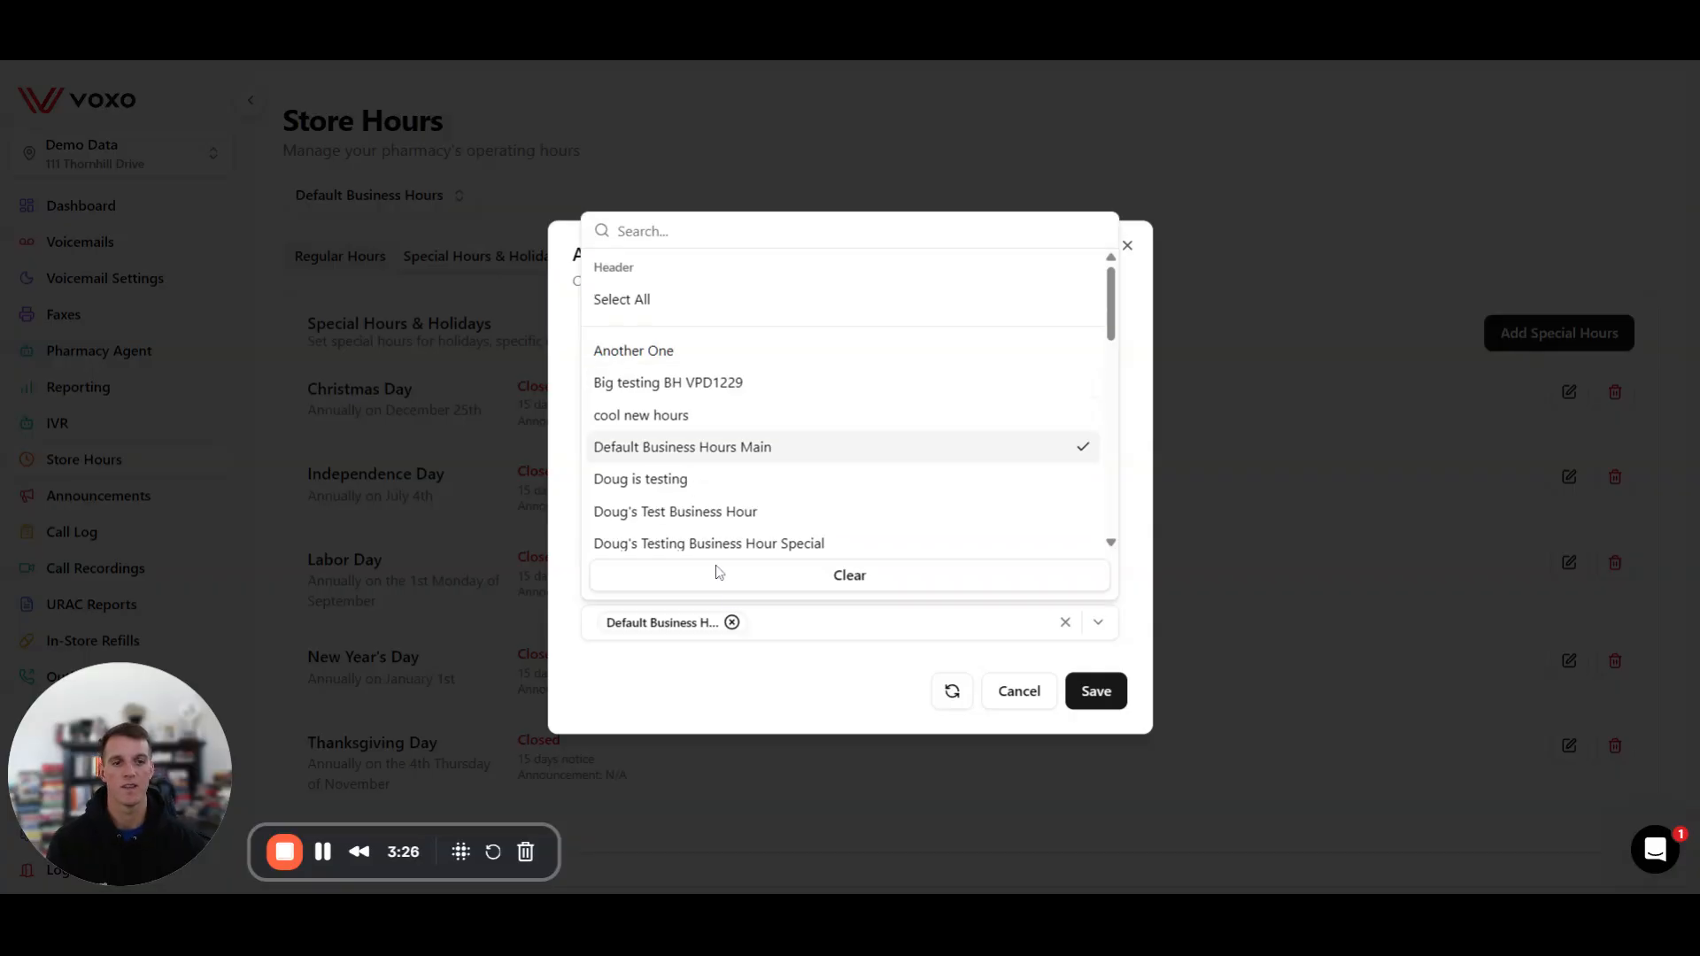
pyautogui.click(786, 691)
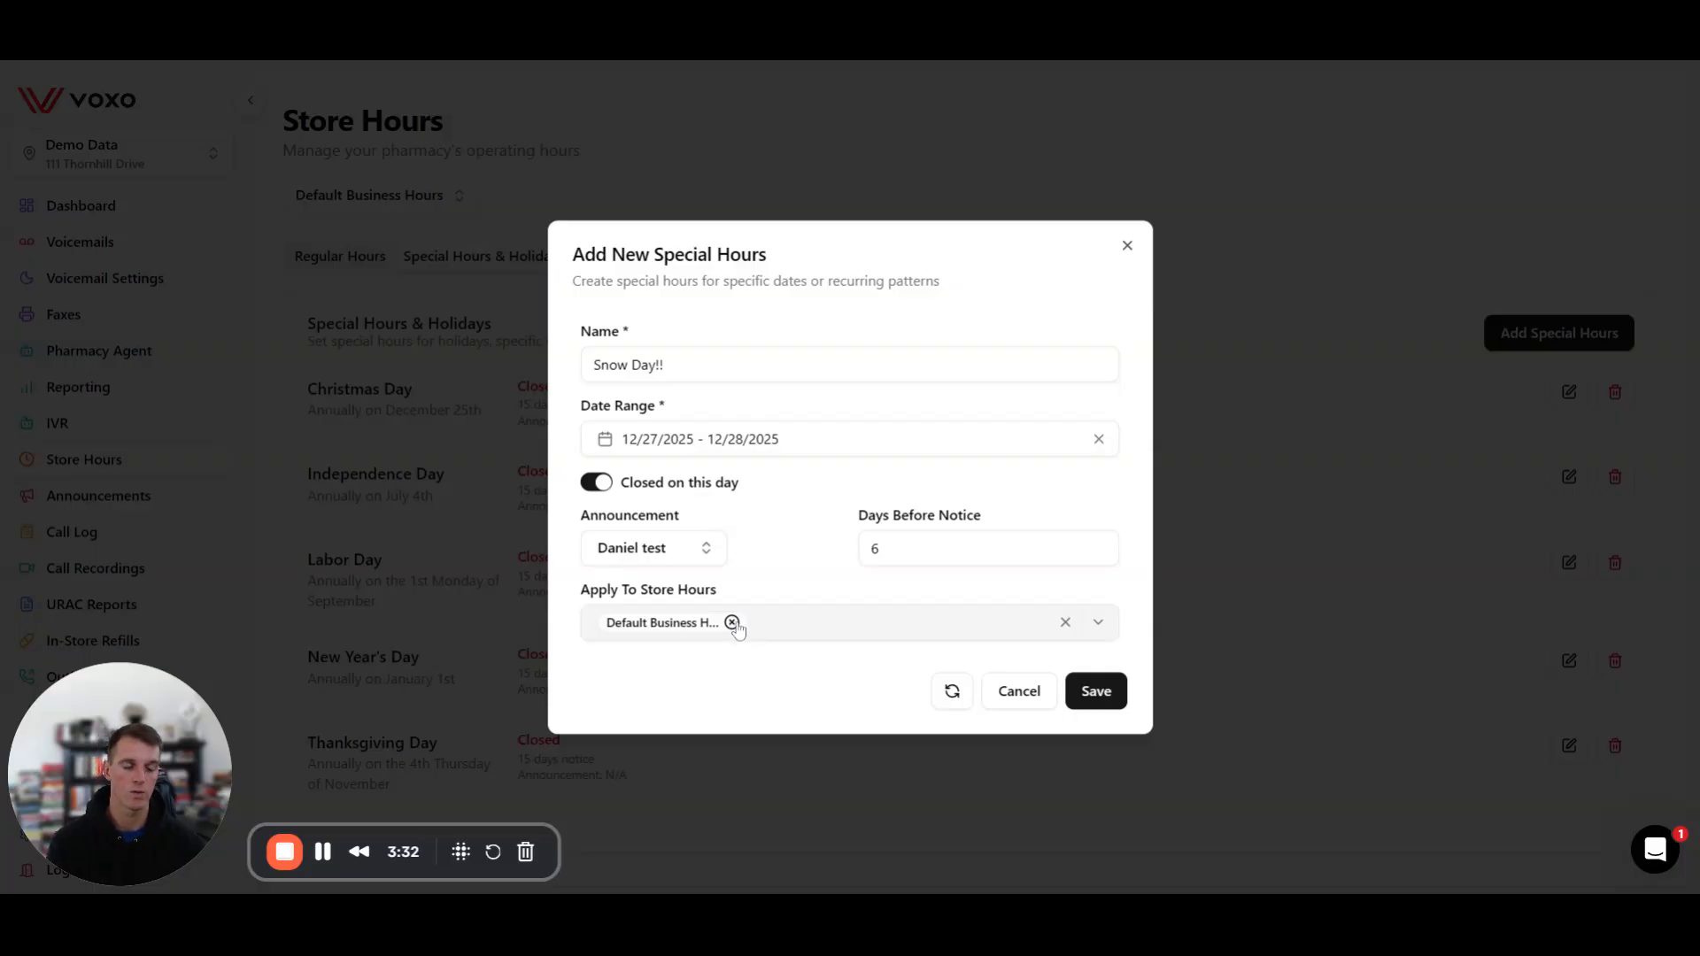
pyautogui.click(1104, 696)
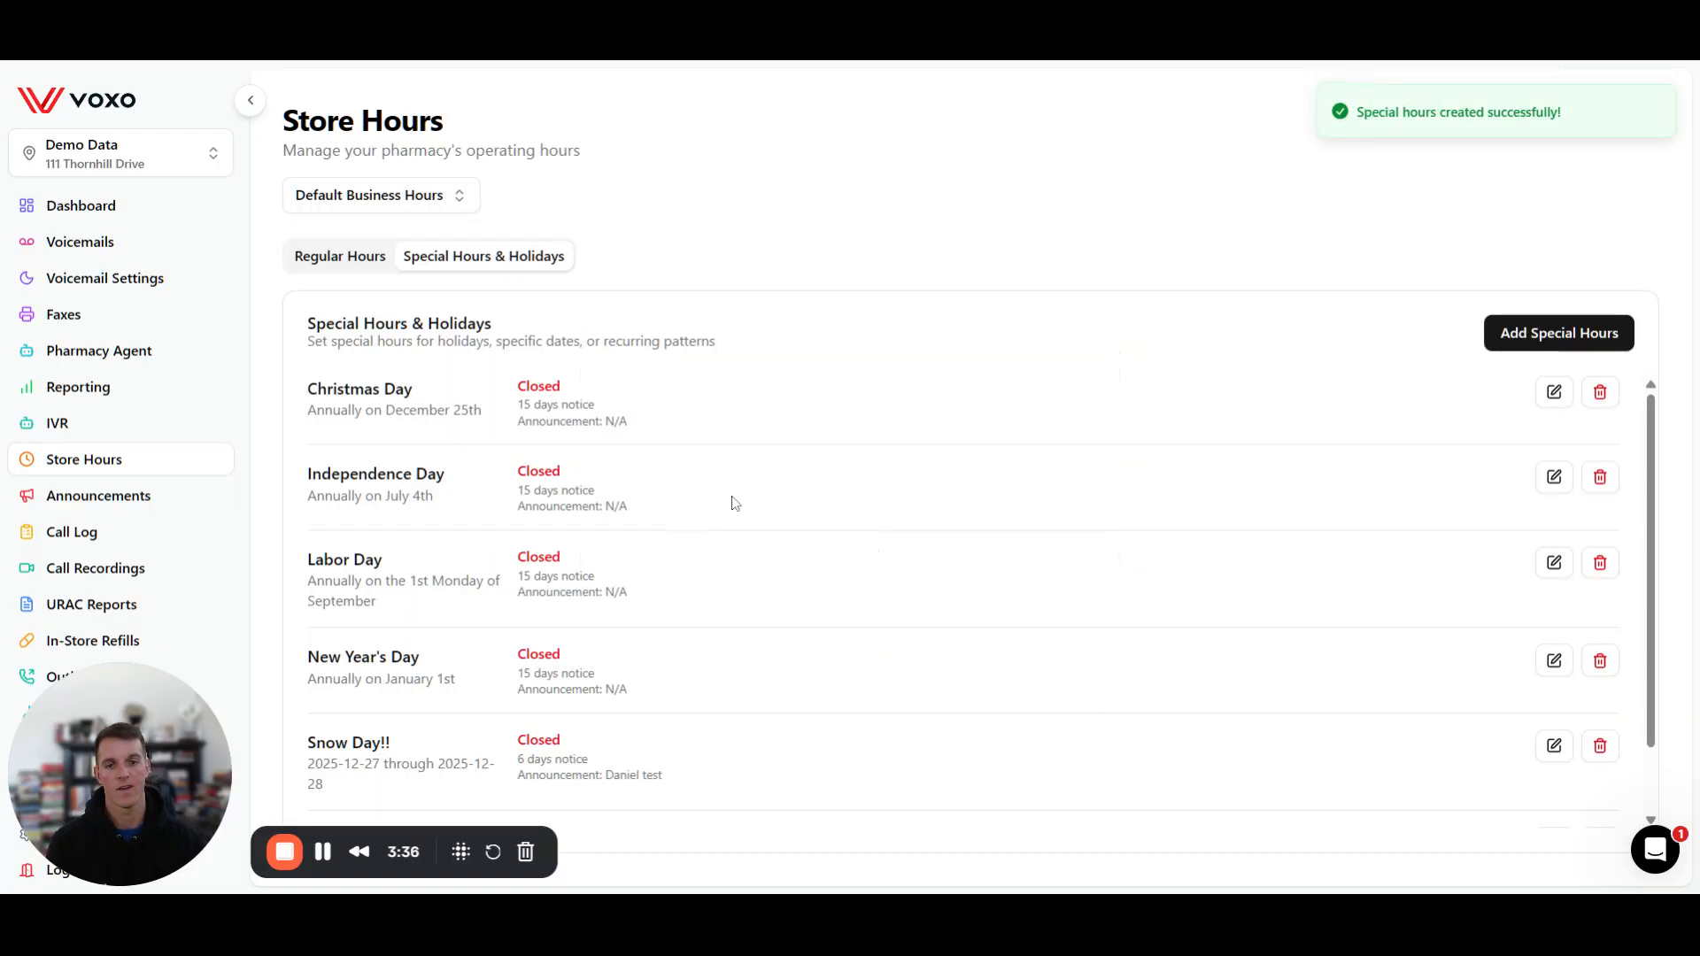
# Step: Review the saved Snow Day!! entry, try turning off its closed status in the editor, and close the editor without saving
pyautogui.scroll(-1, 734, 503)
pyautogui.moveTo(307, 662); pyautogui.dragTo(409, 708)
pyautogui.click(412, 712)
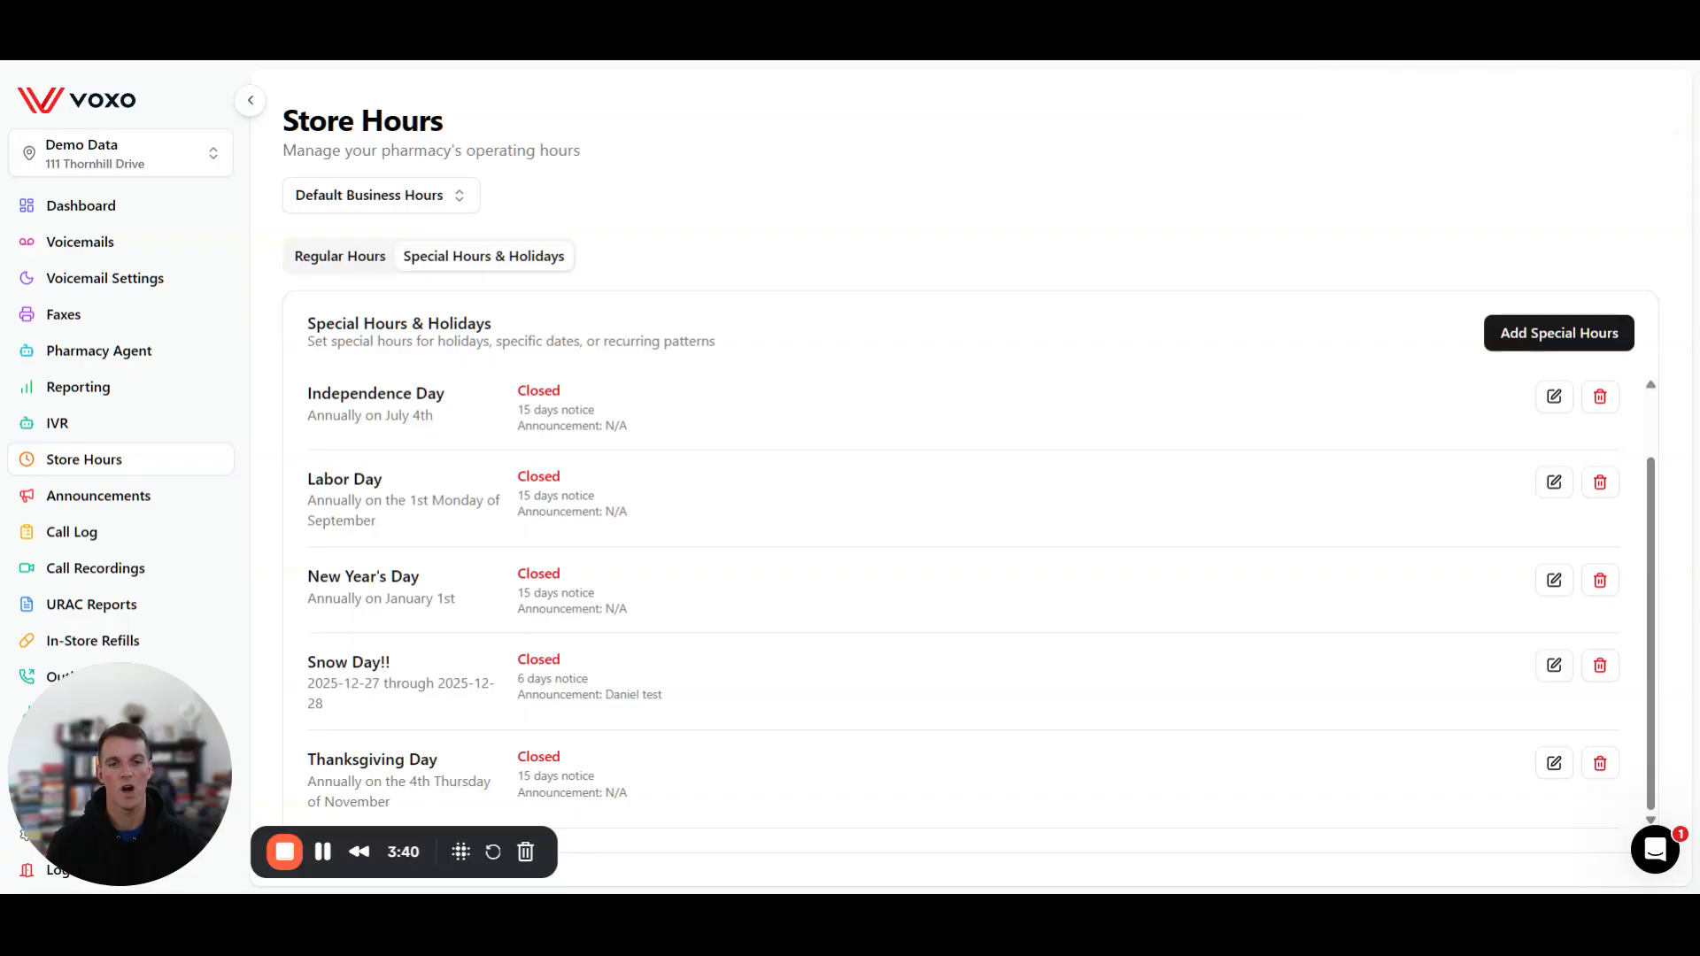
pyautogui.moveTo(303, 671); pyautogui.dragTo(478, 712)
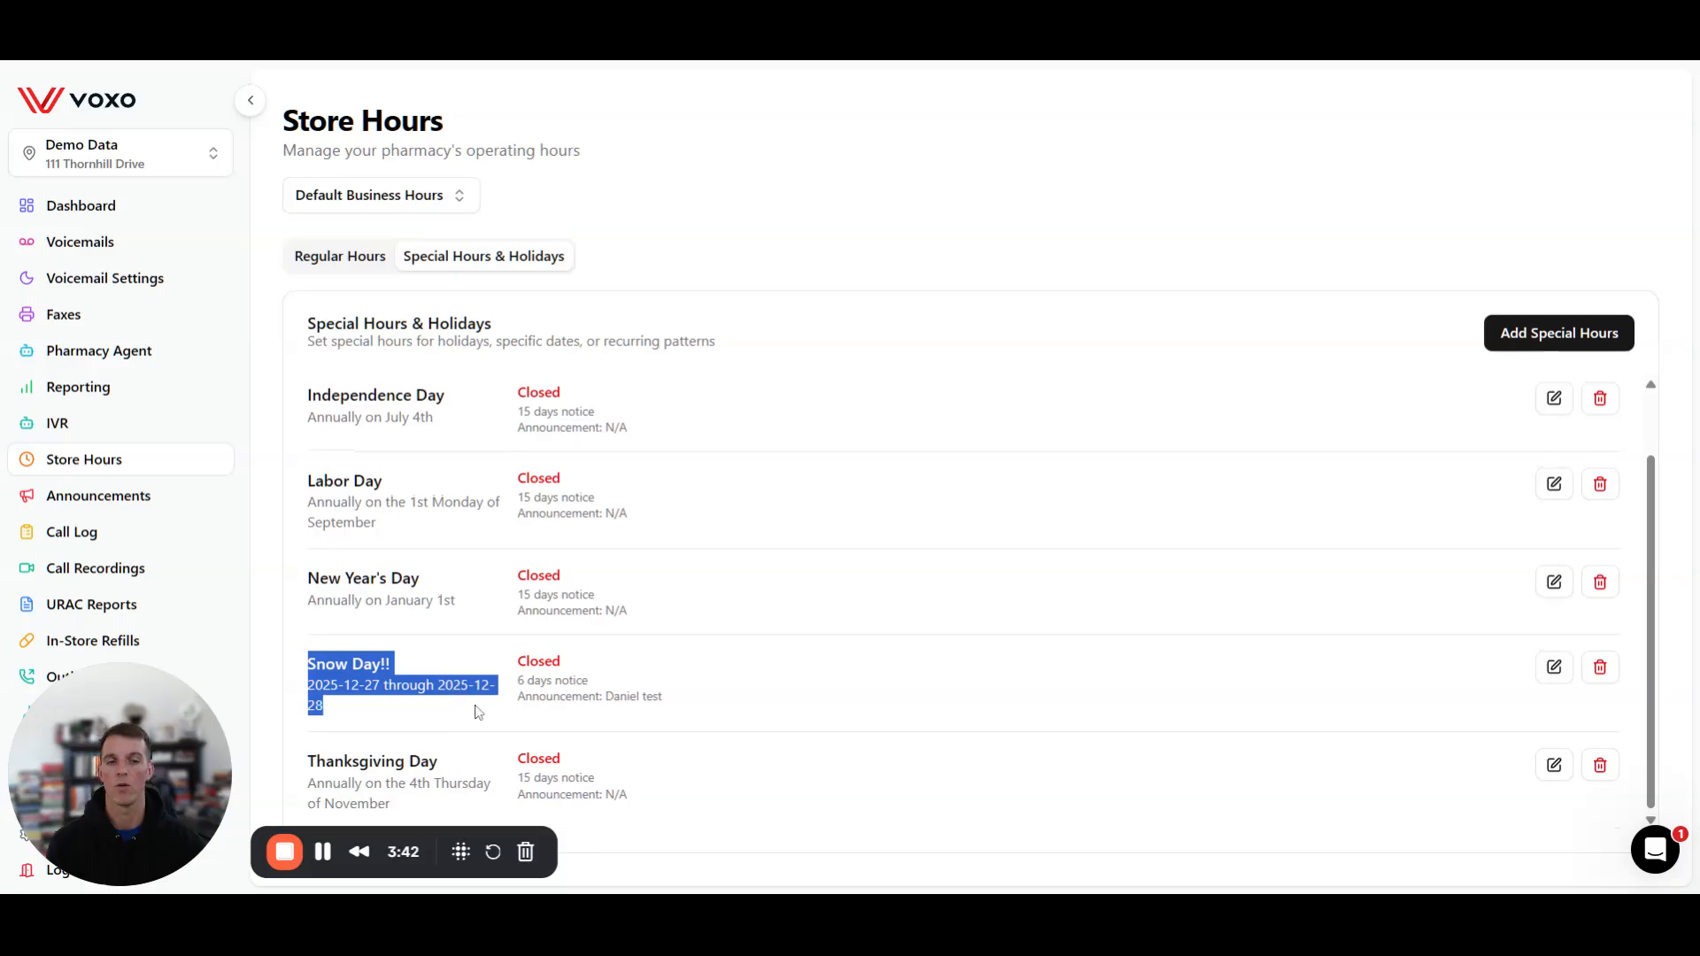
pyautogui.click(1553, 668)
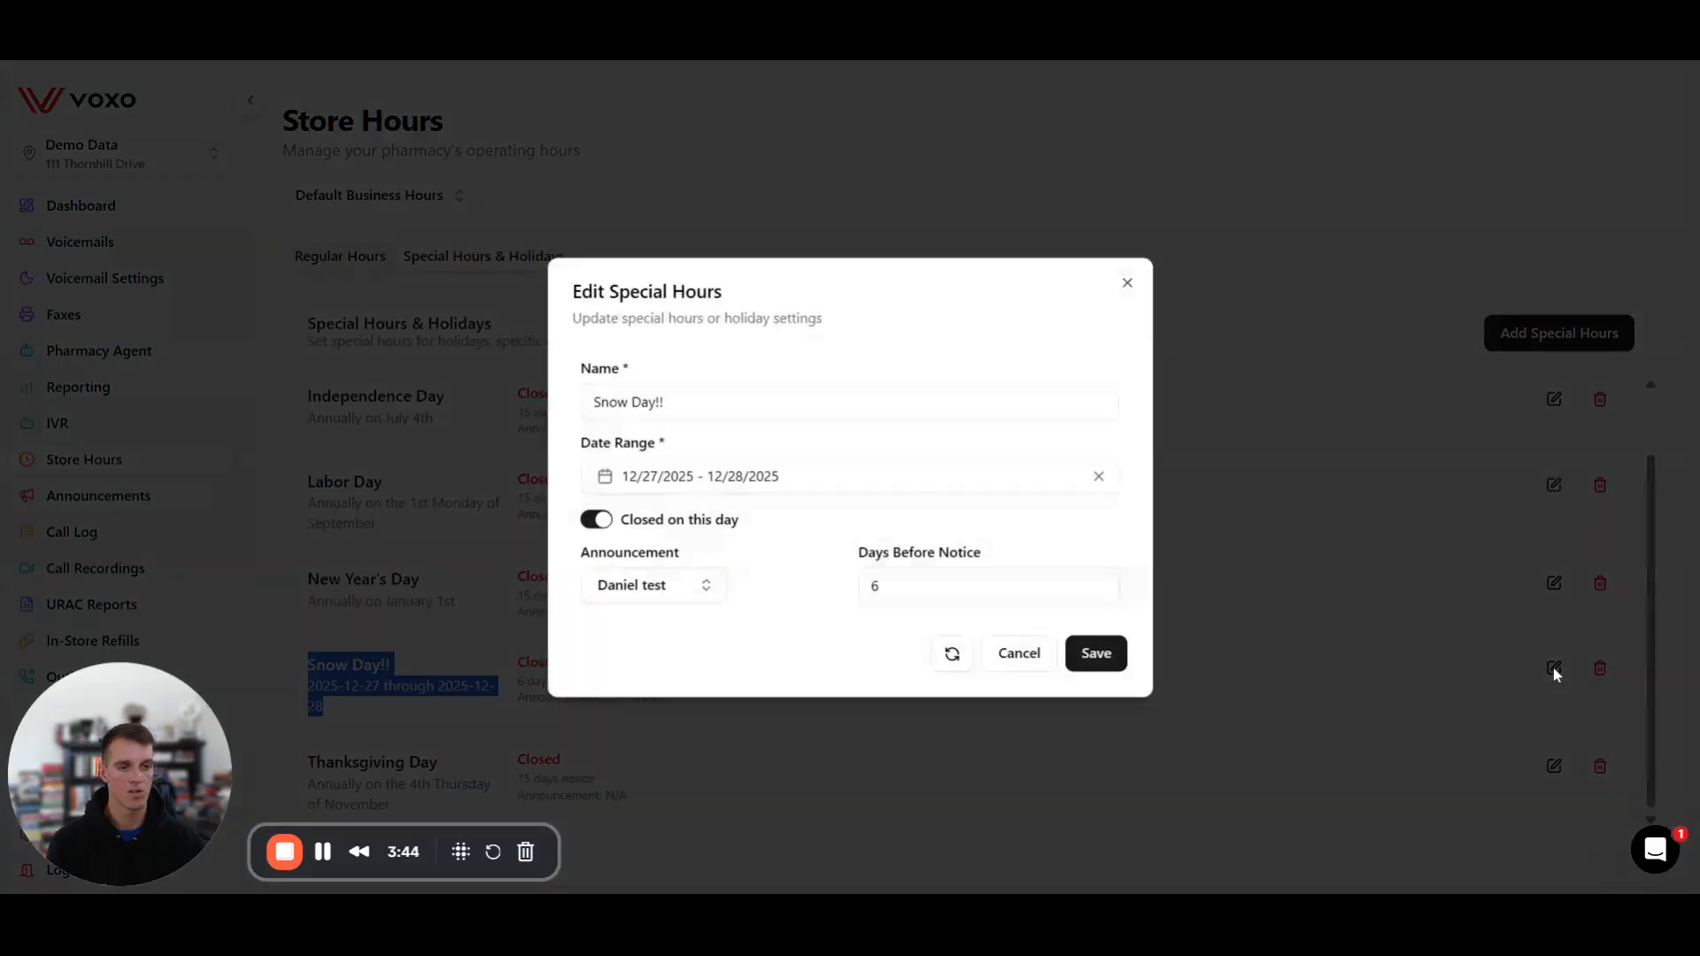
pyautogui.click(597, 520)
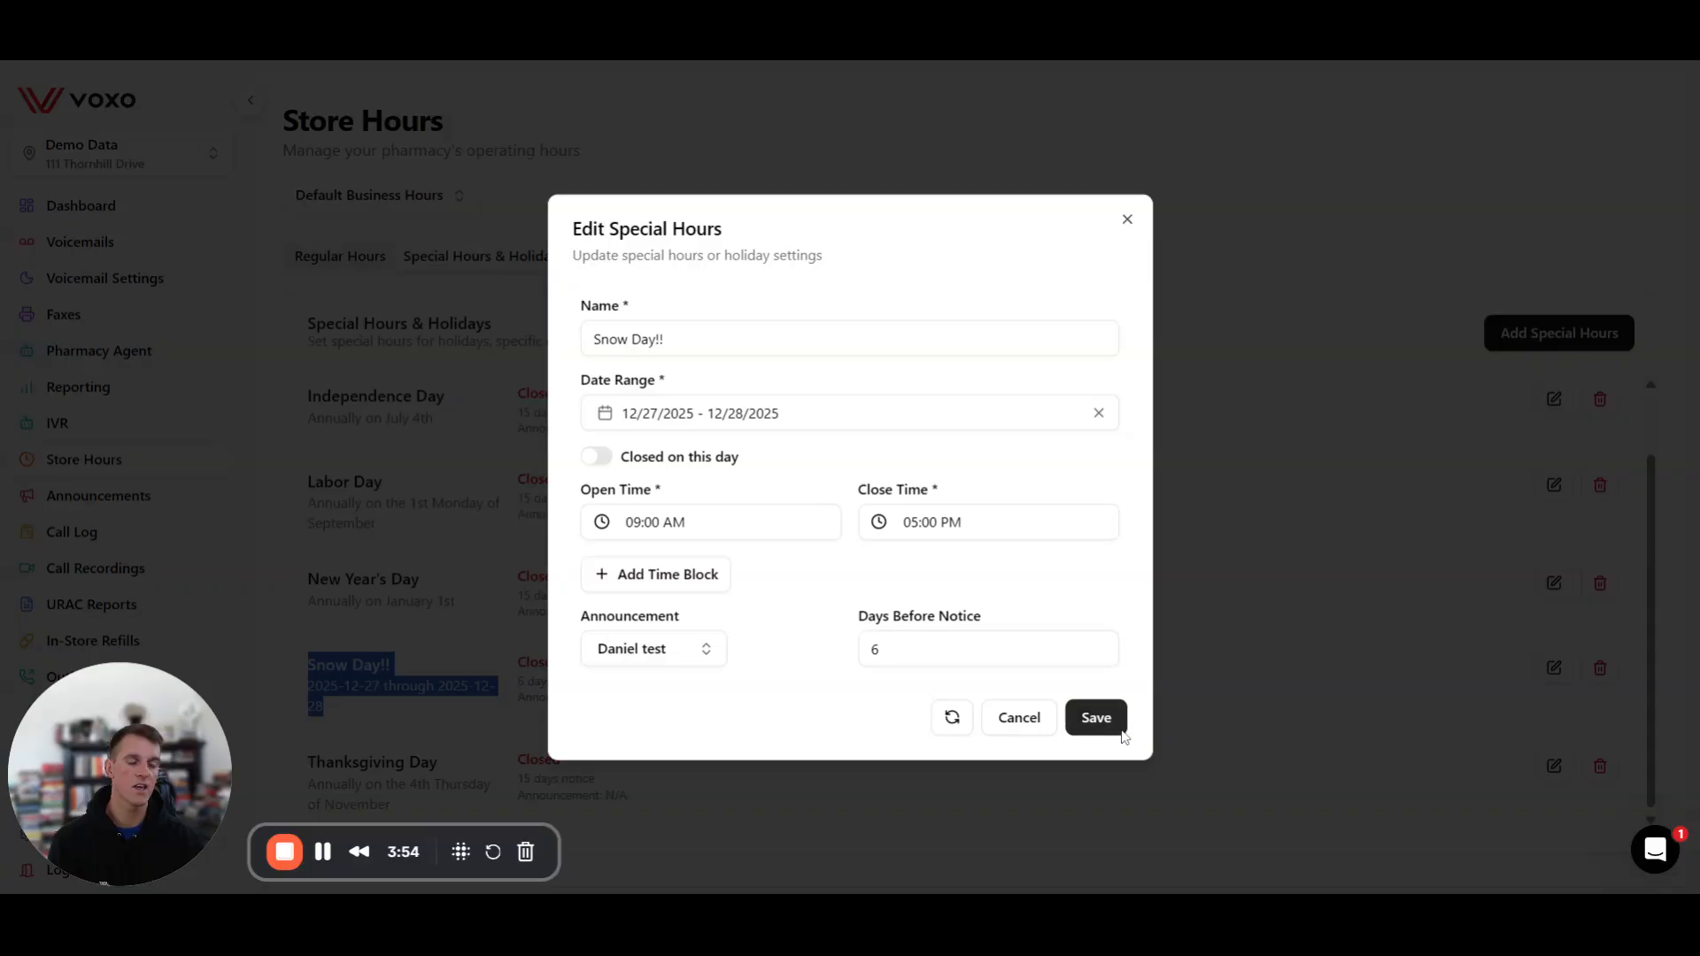
pyautogui.click(1127, 222)
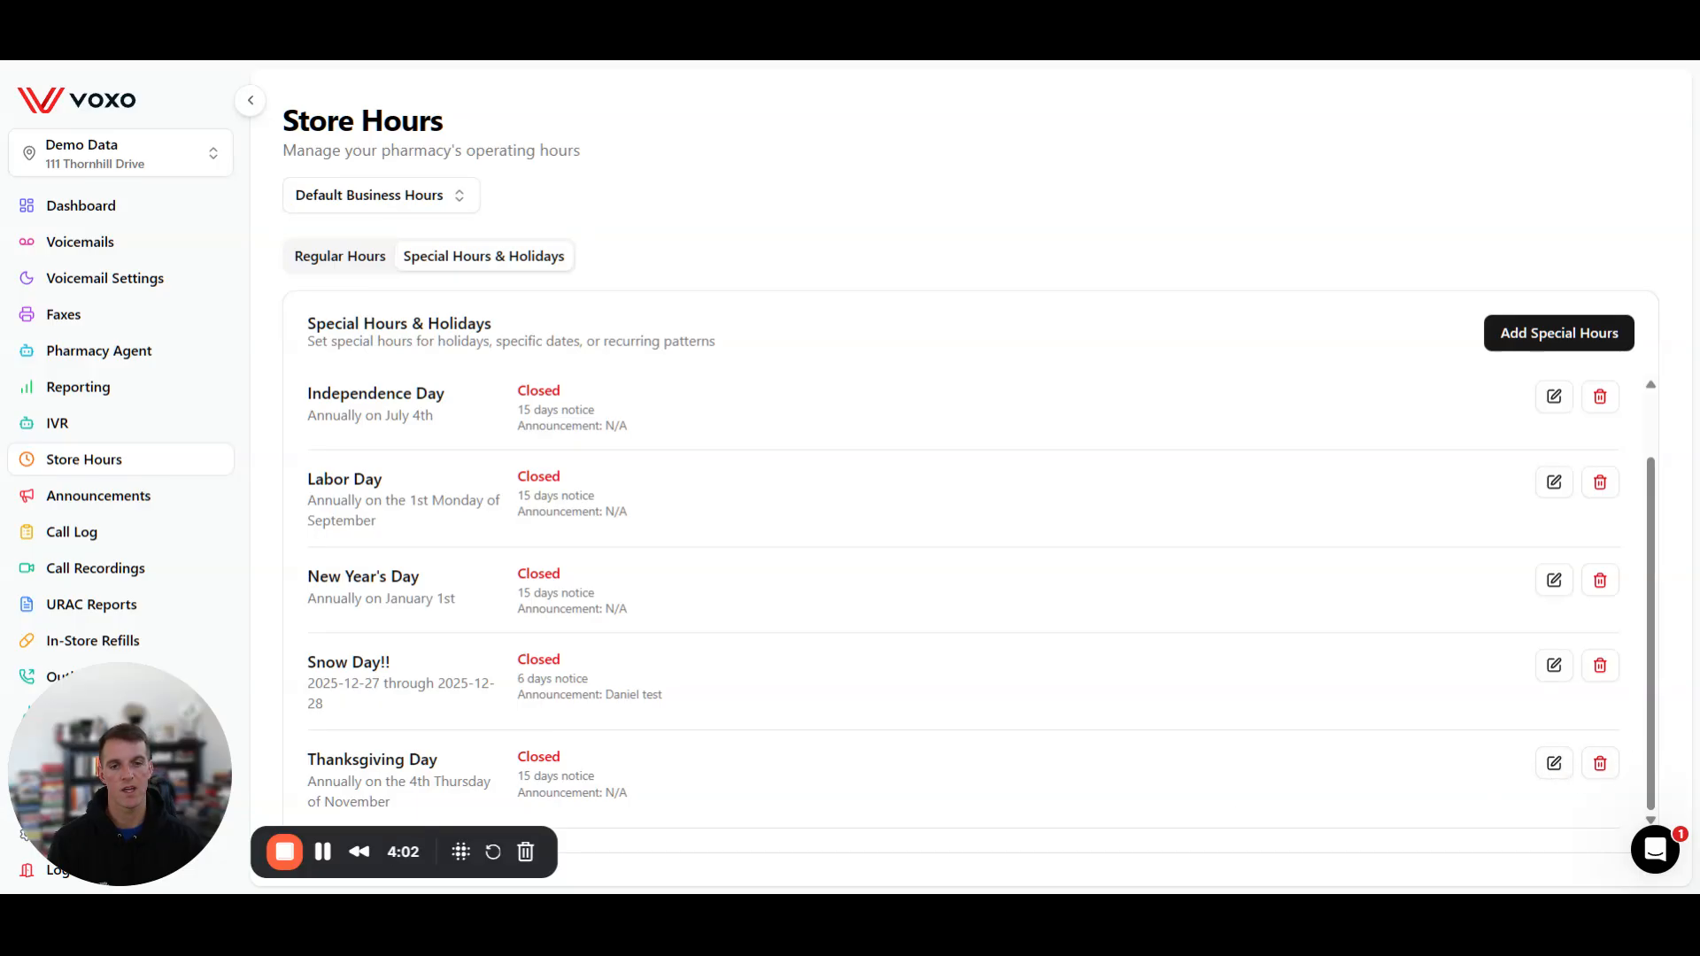
# Step: Open the Thanksgiving Day special hours, examine the available recurrence patterns, and close the editor without changes
pyautogui.click(1550, 761)
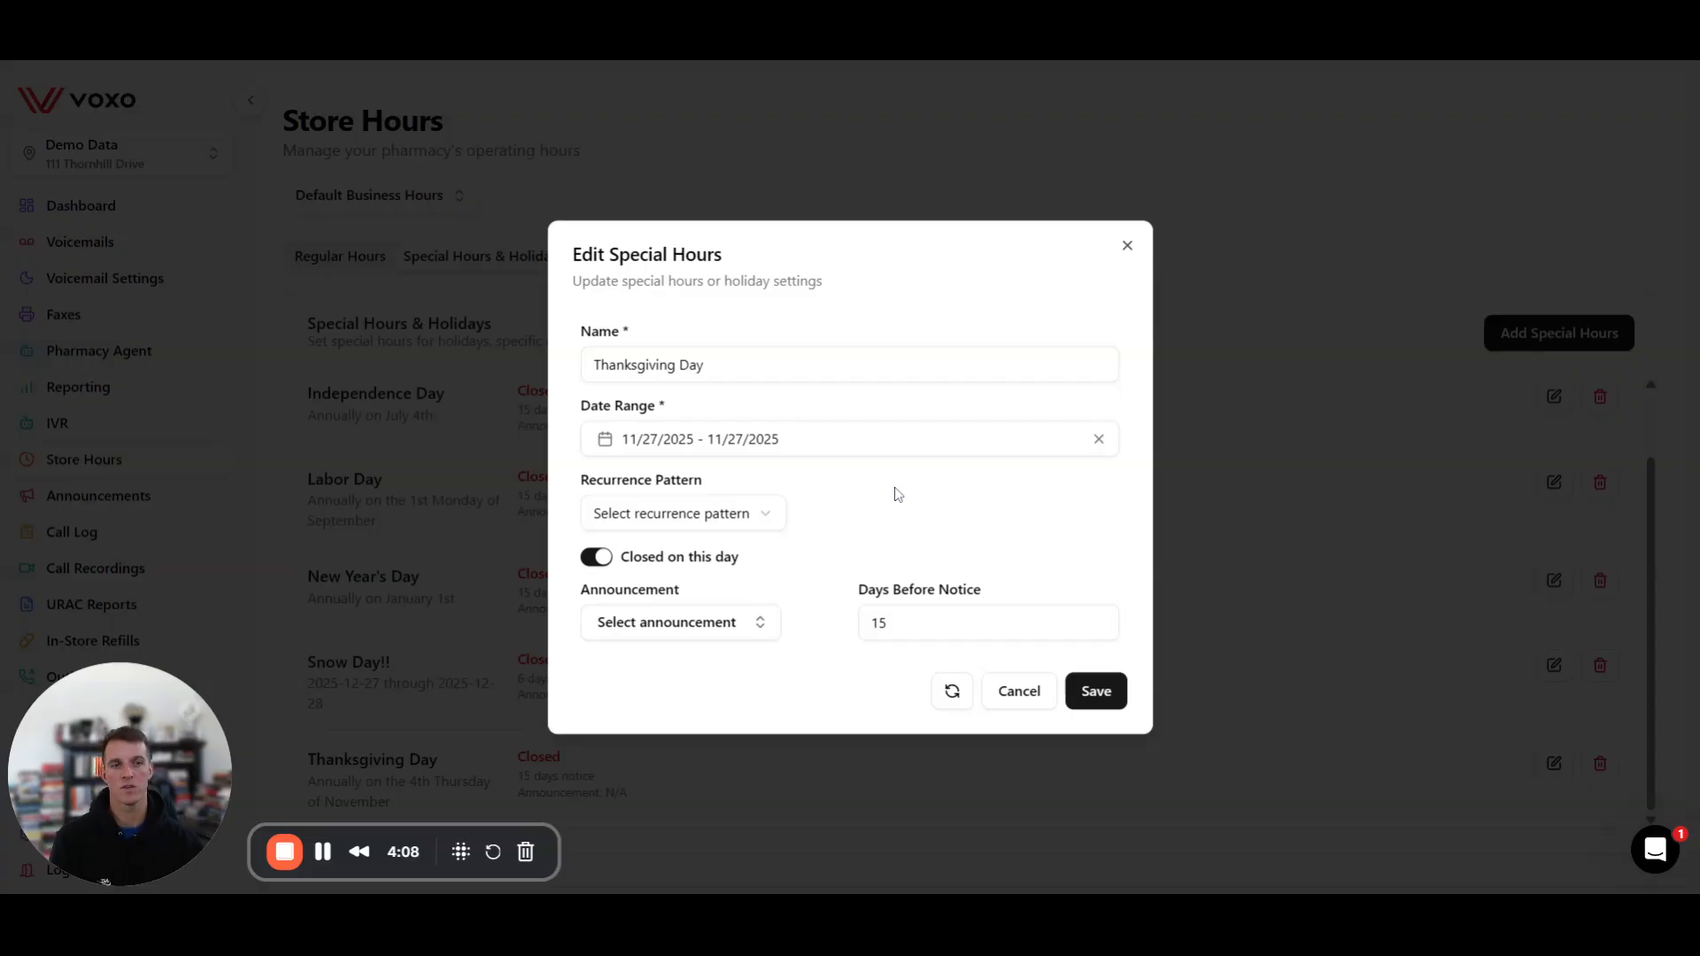
pyautogui.click(763, 624)
pyautogui.click(740, 519)
pyautogui.click(735, 521)
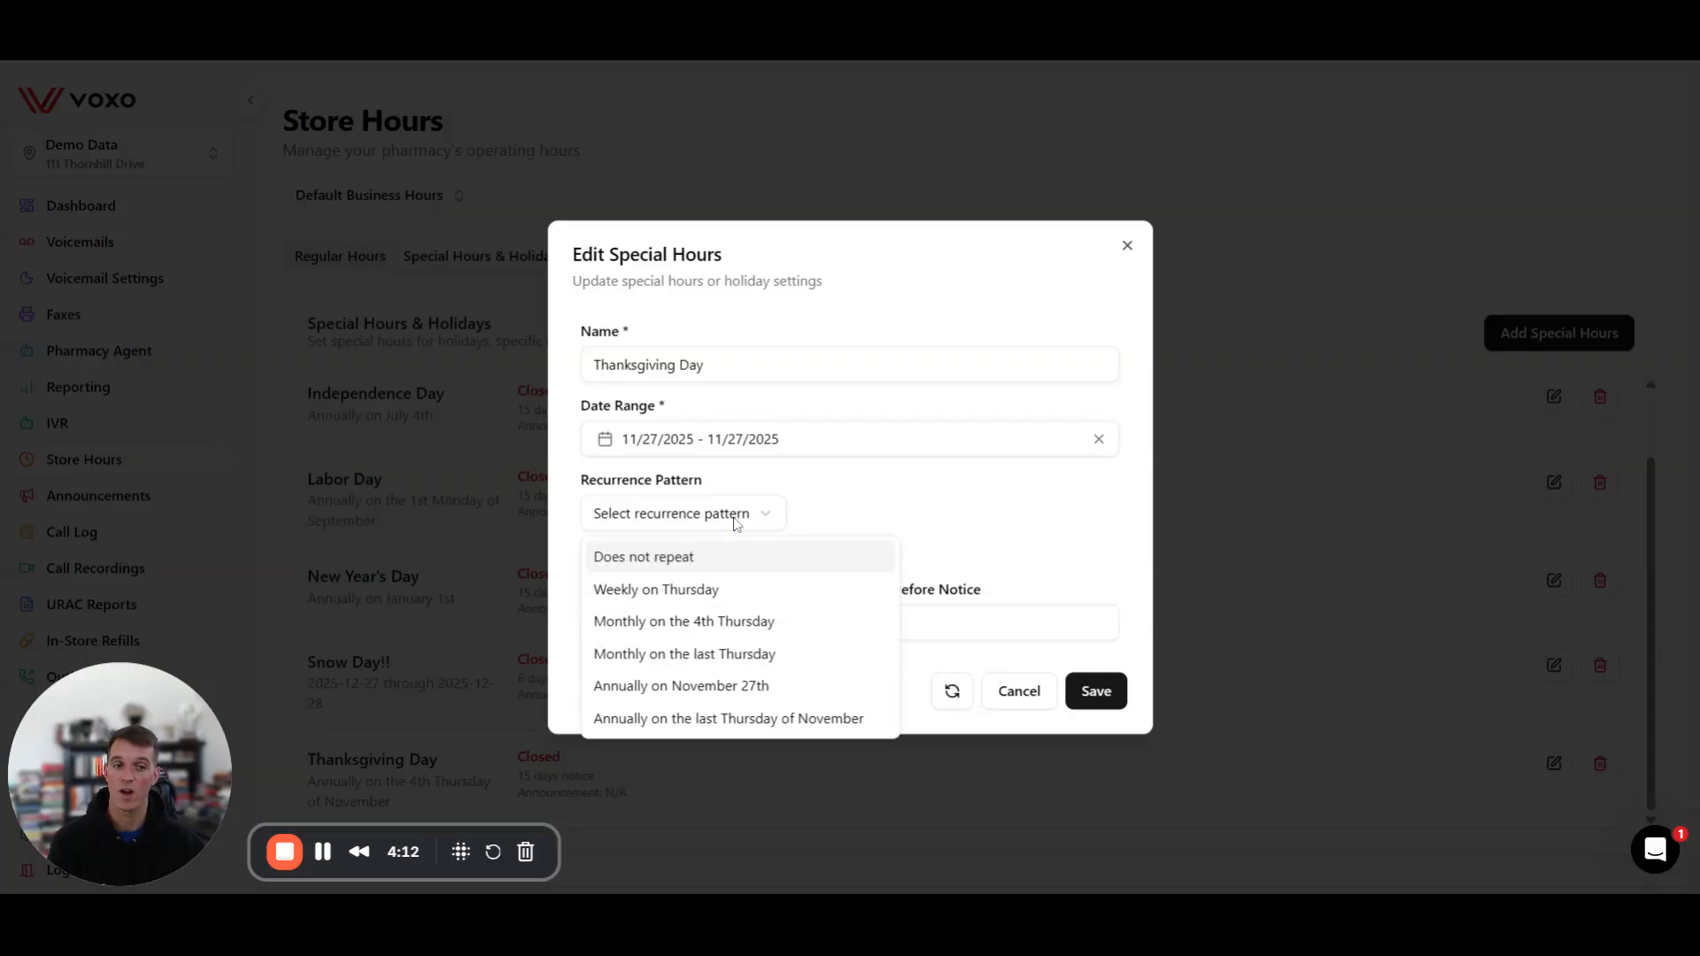
pyautogui.click(1056, 510)
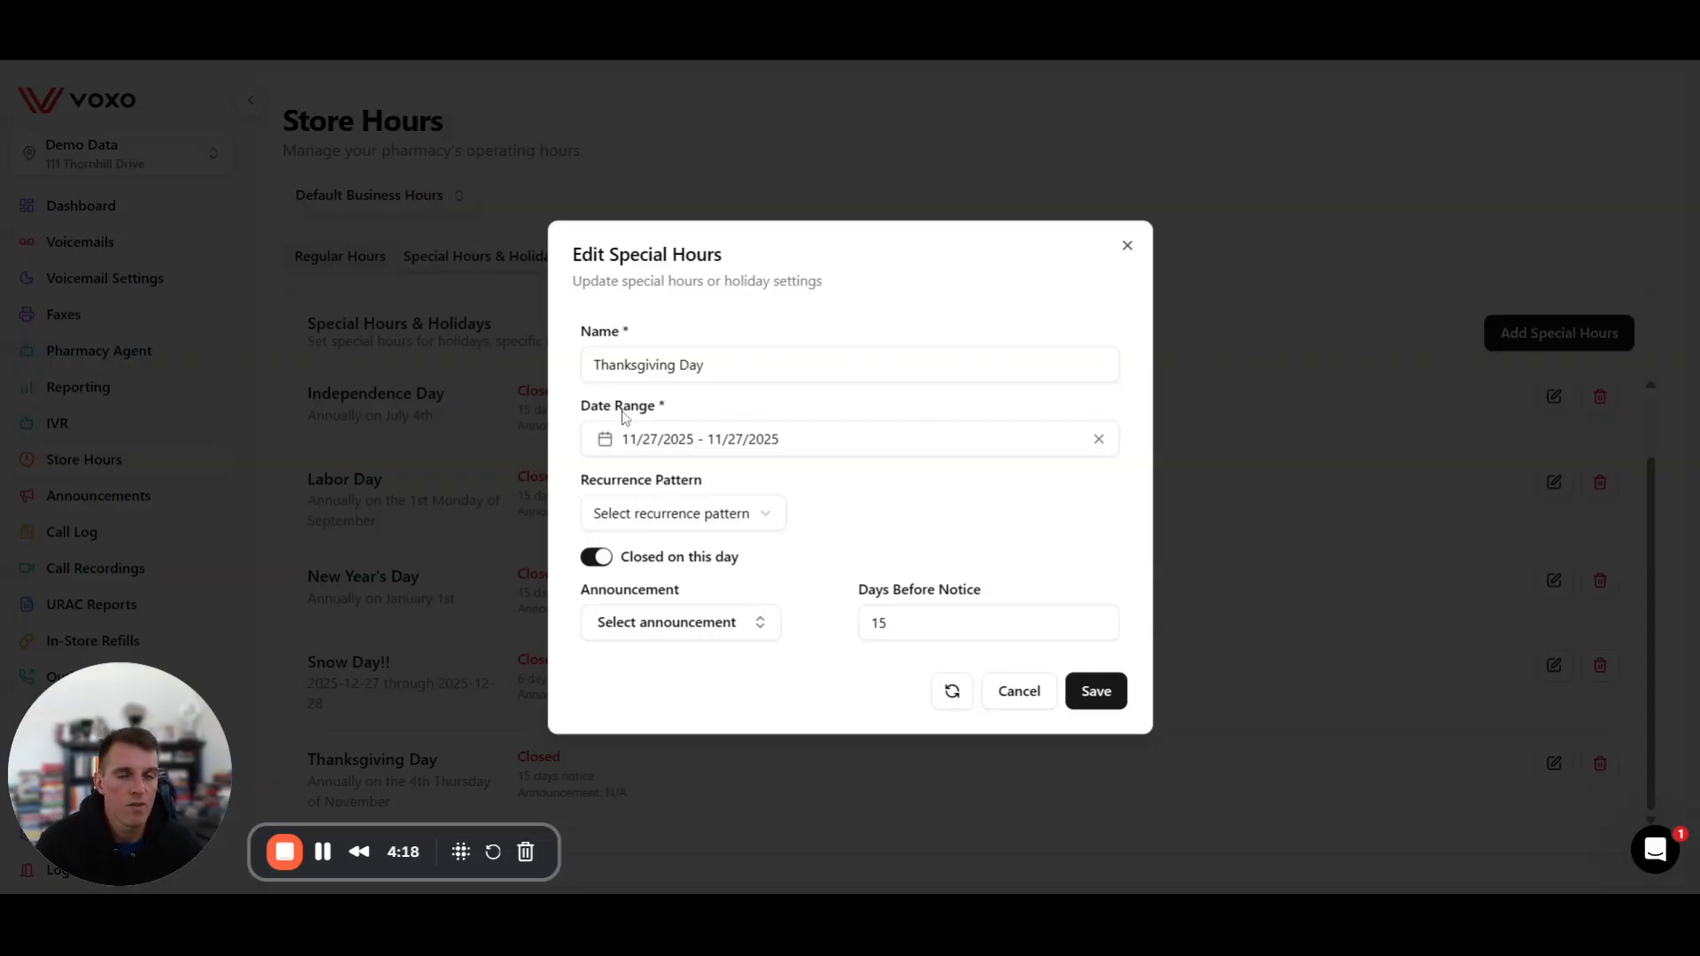
pyautogui.click(749, 512)
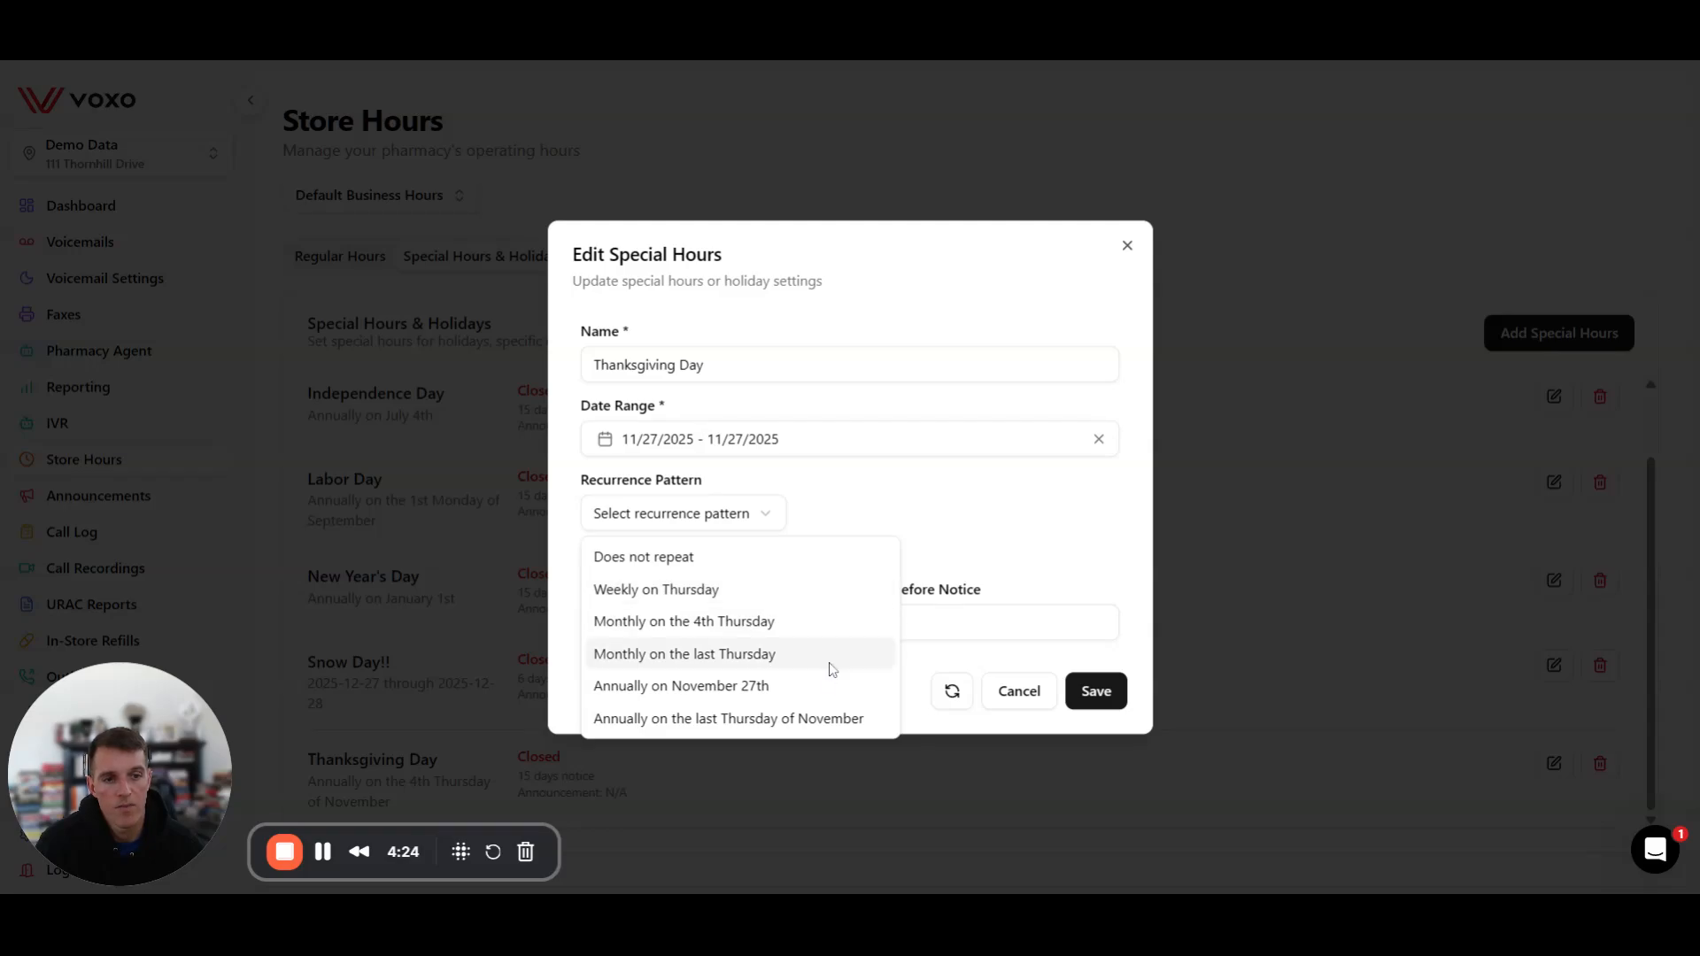
pyautogui.click(916, 516)
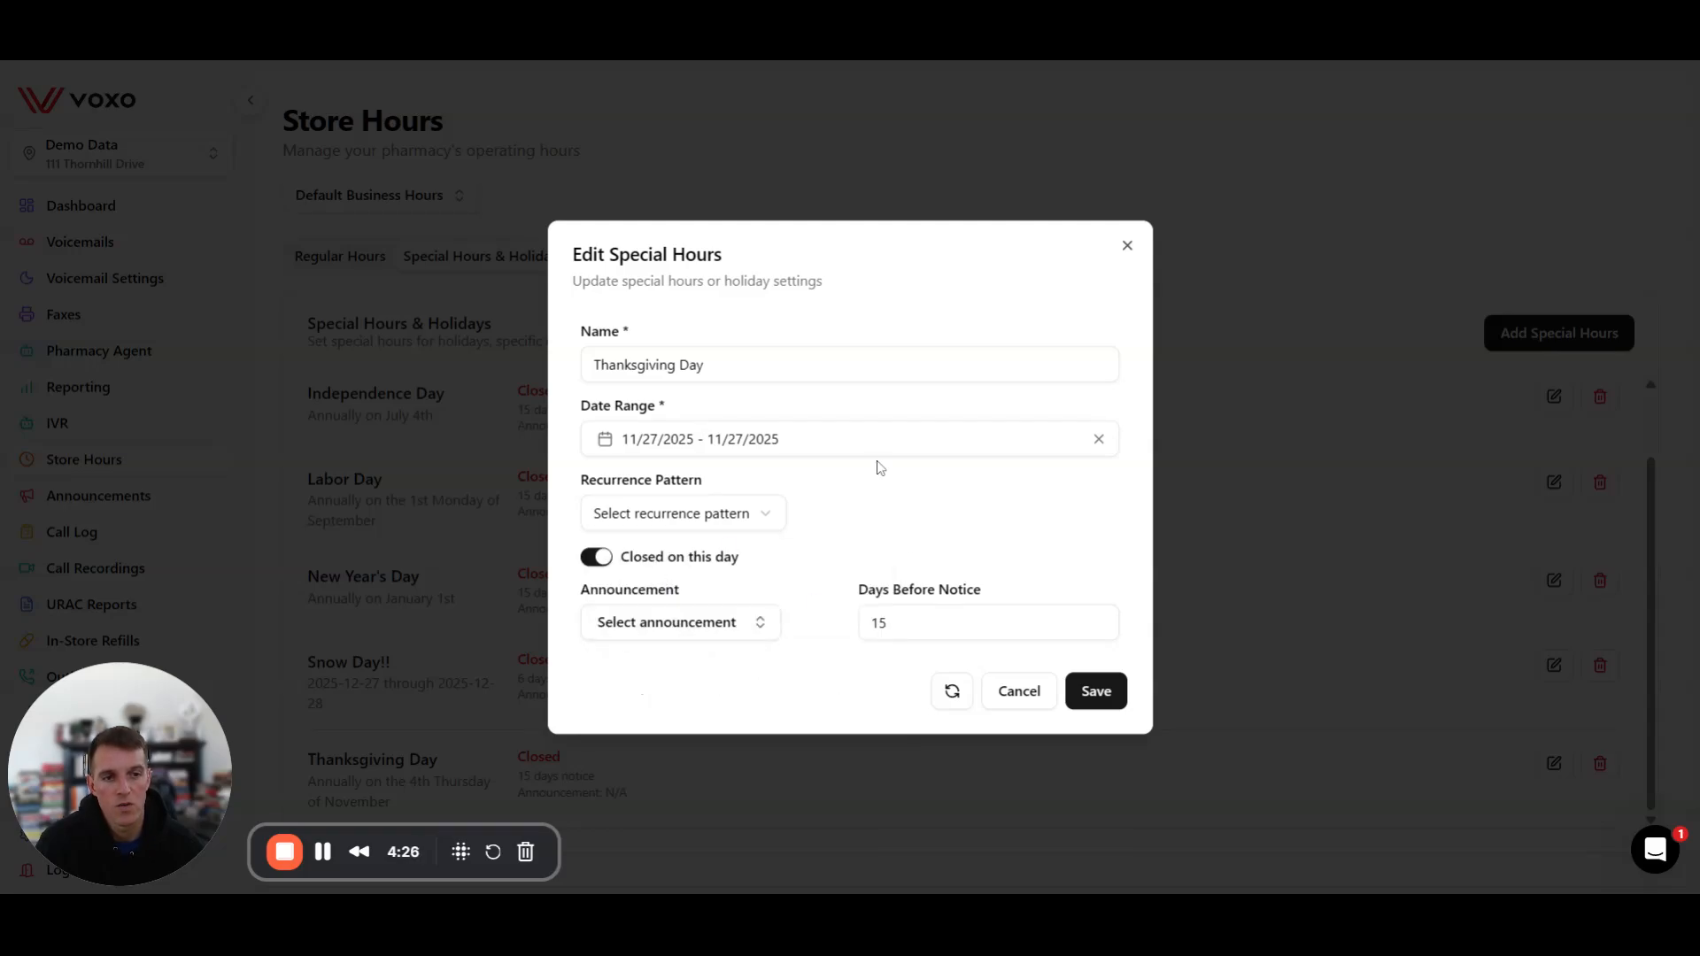
pyautogui.click(1128, 246)
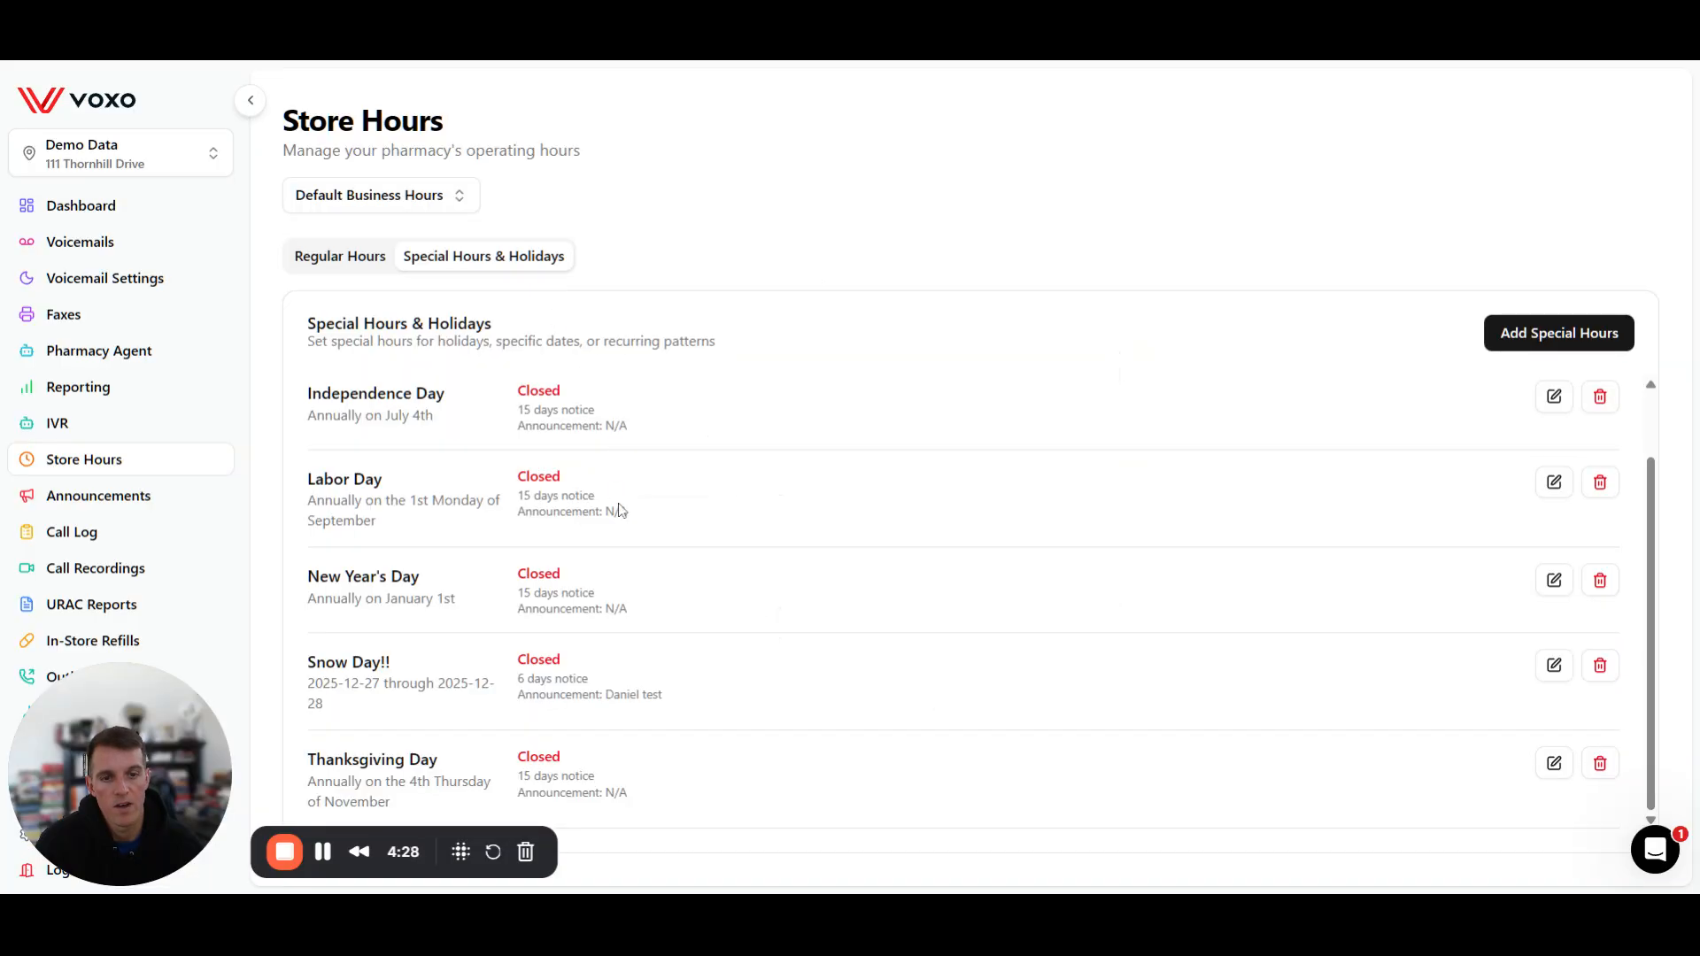
# Step: Reopen the Snow Day!! entry, switch off Closed on this day to inspect the time fields, and discard the change
pyautogui.click(1554, 665)
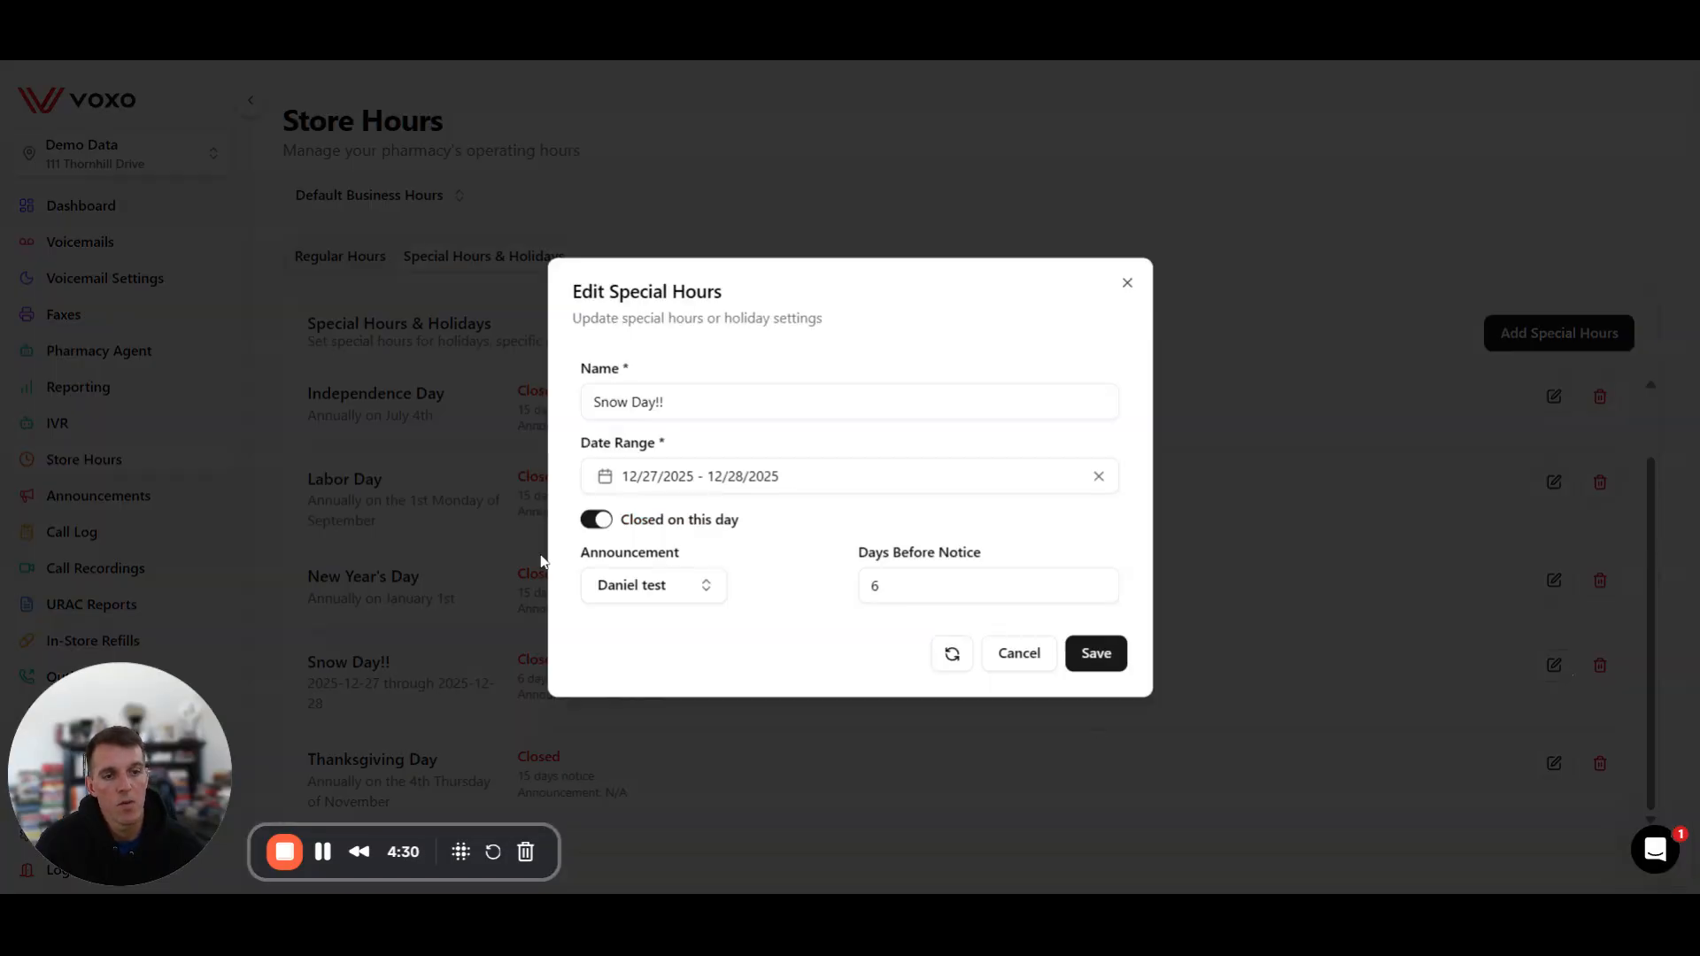
pyautogui.click(596, 520)
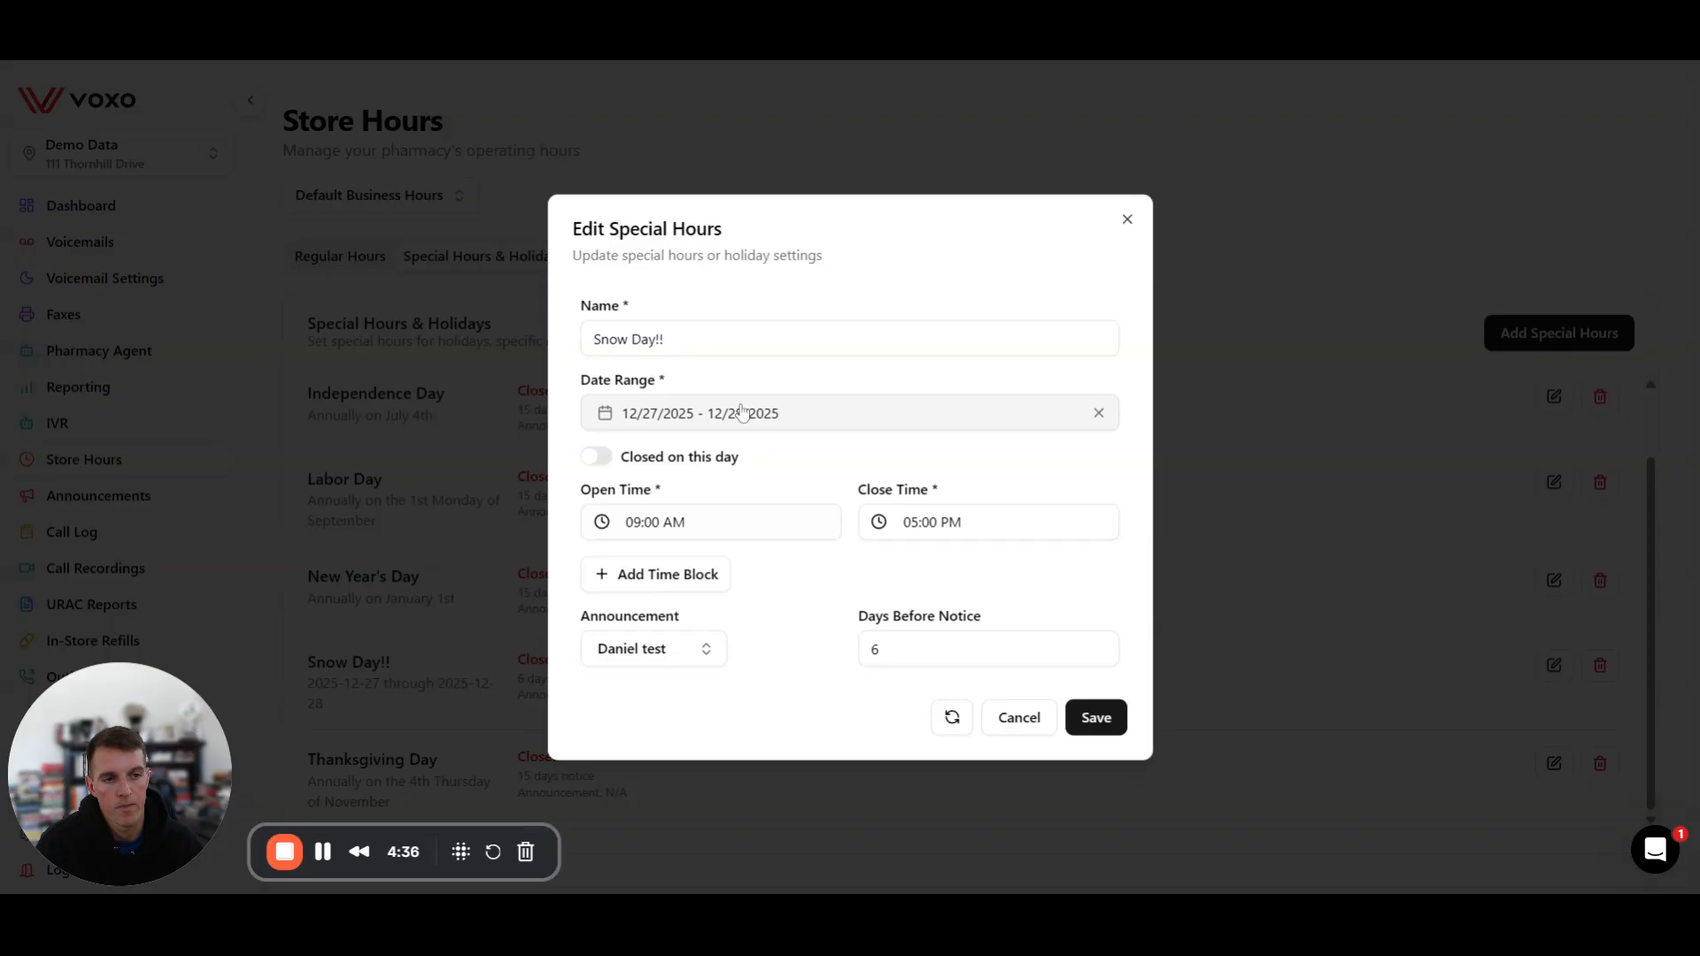
pyautogui.click(1127, 219)
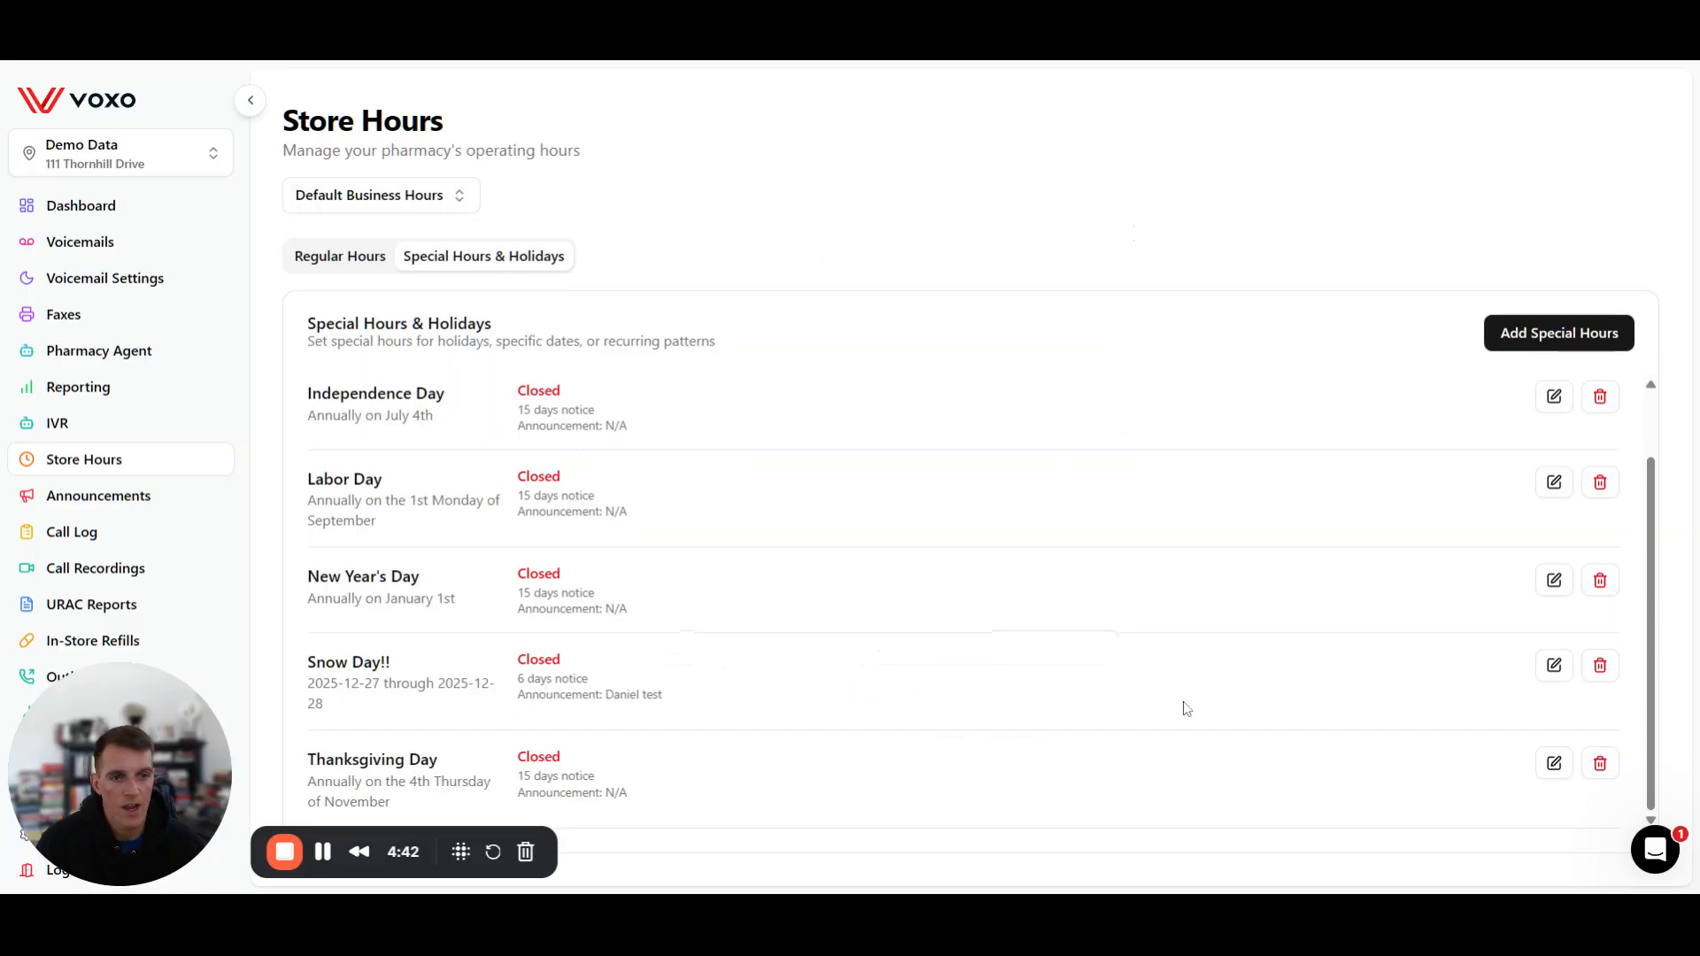
# Step: Return to the regular hours of the Default Business Hours schedule and open the support chat for help
pyautogui.click(349, 258)
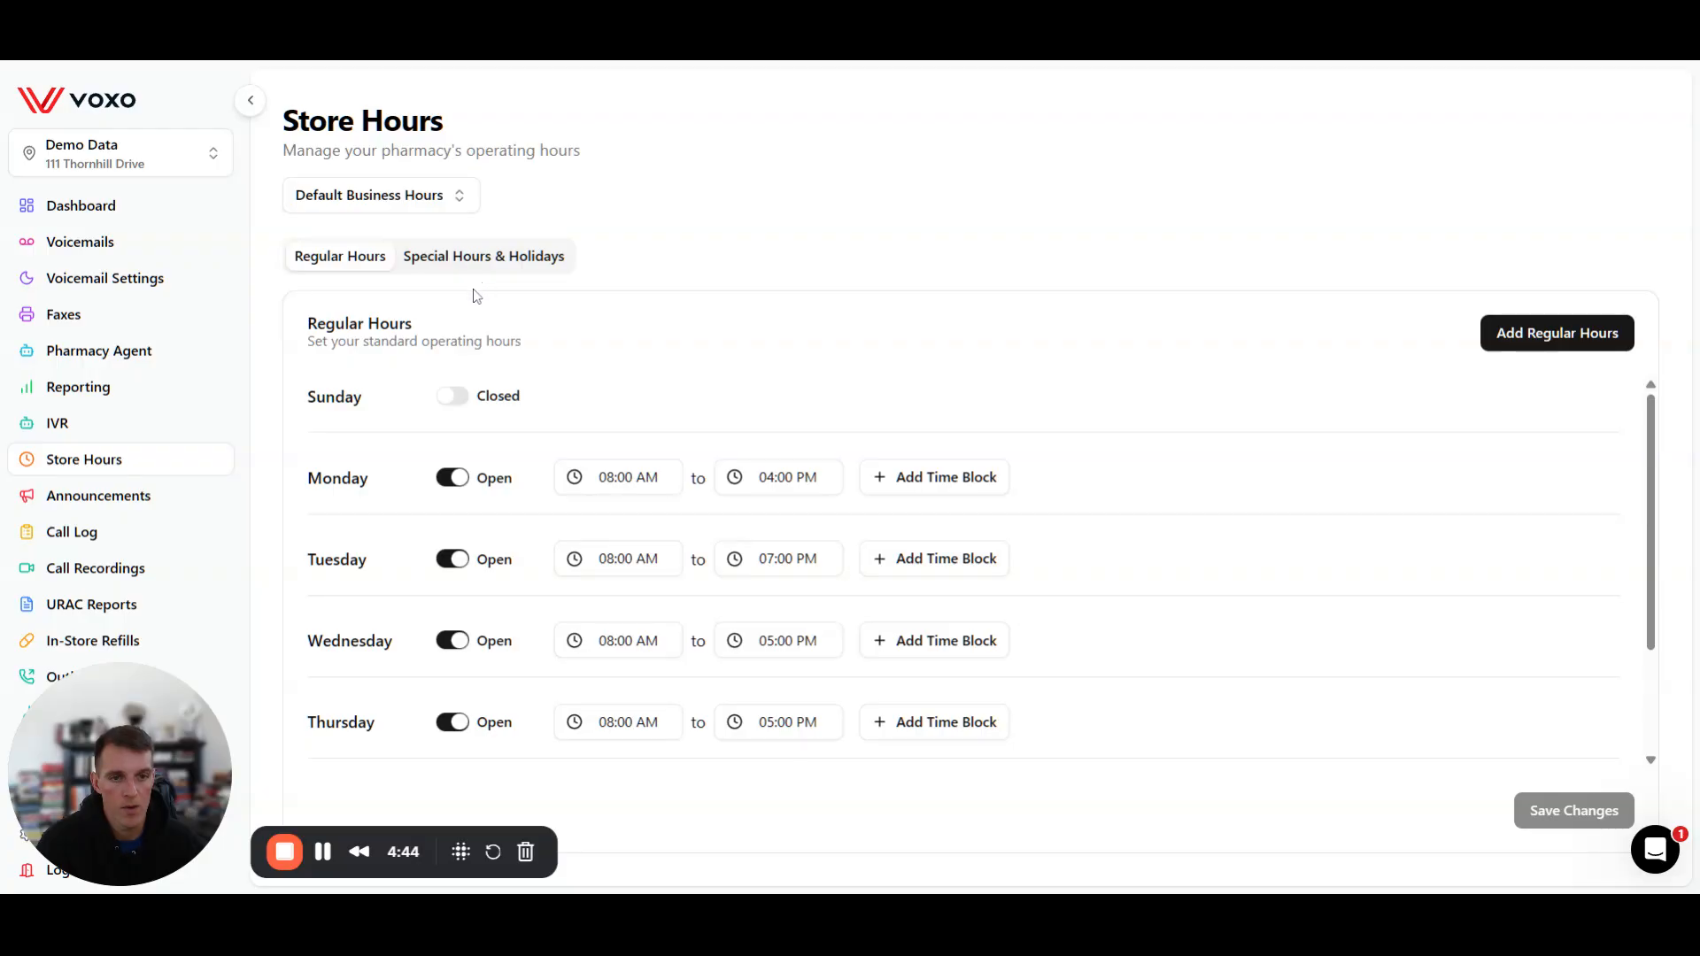
pyautogui.click(1653, 855)
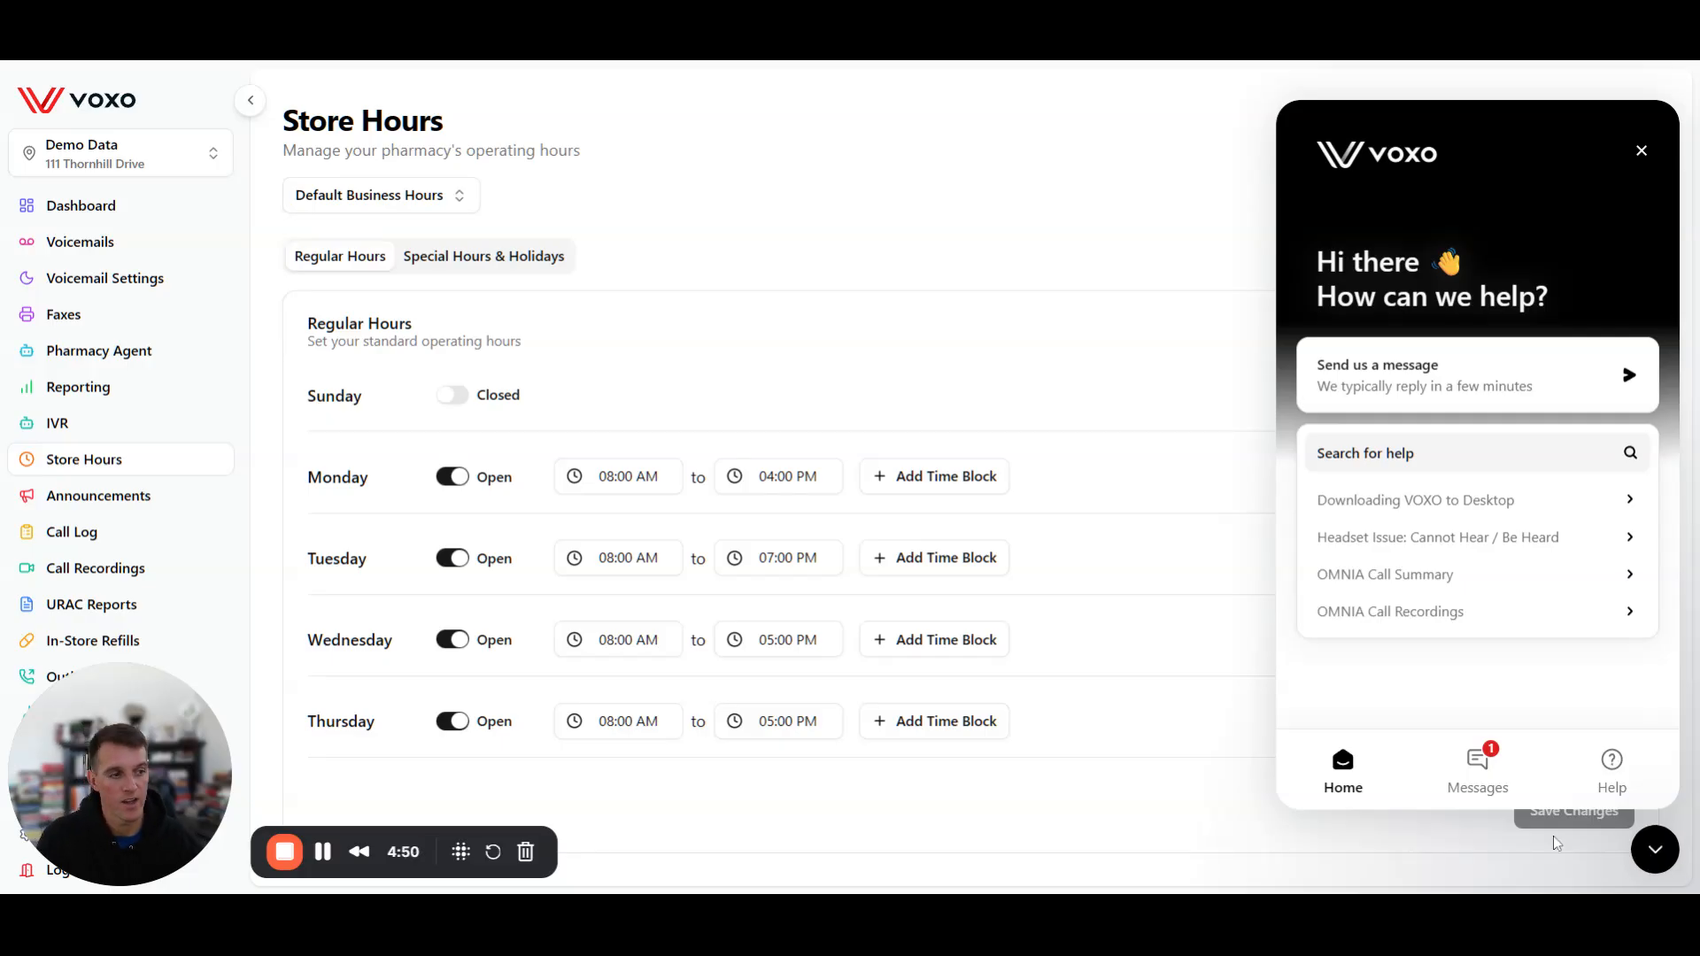
pyautogui.click(1654, 855)
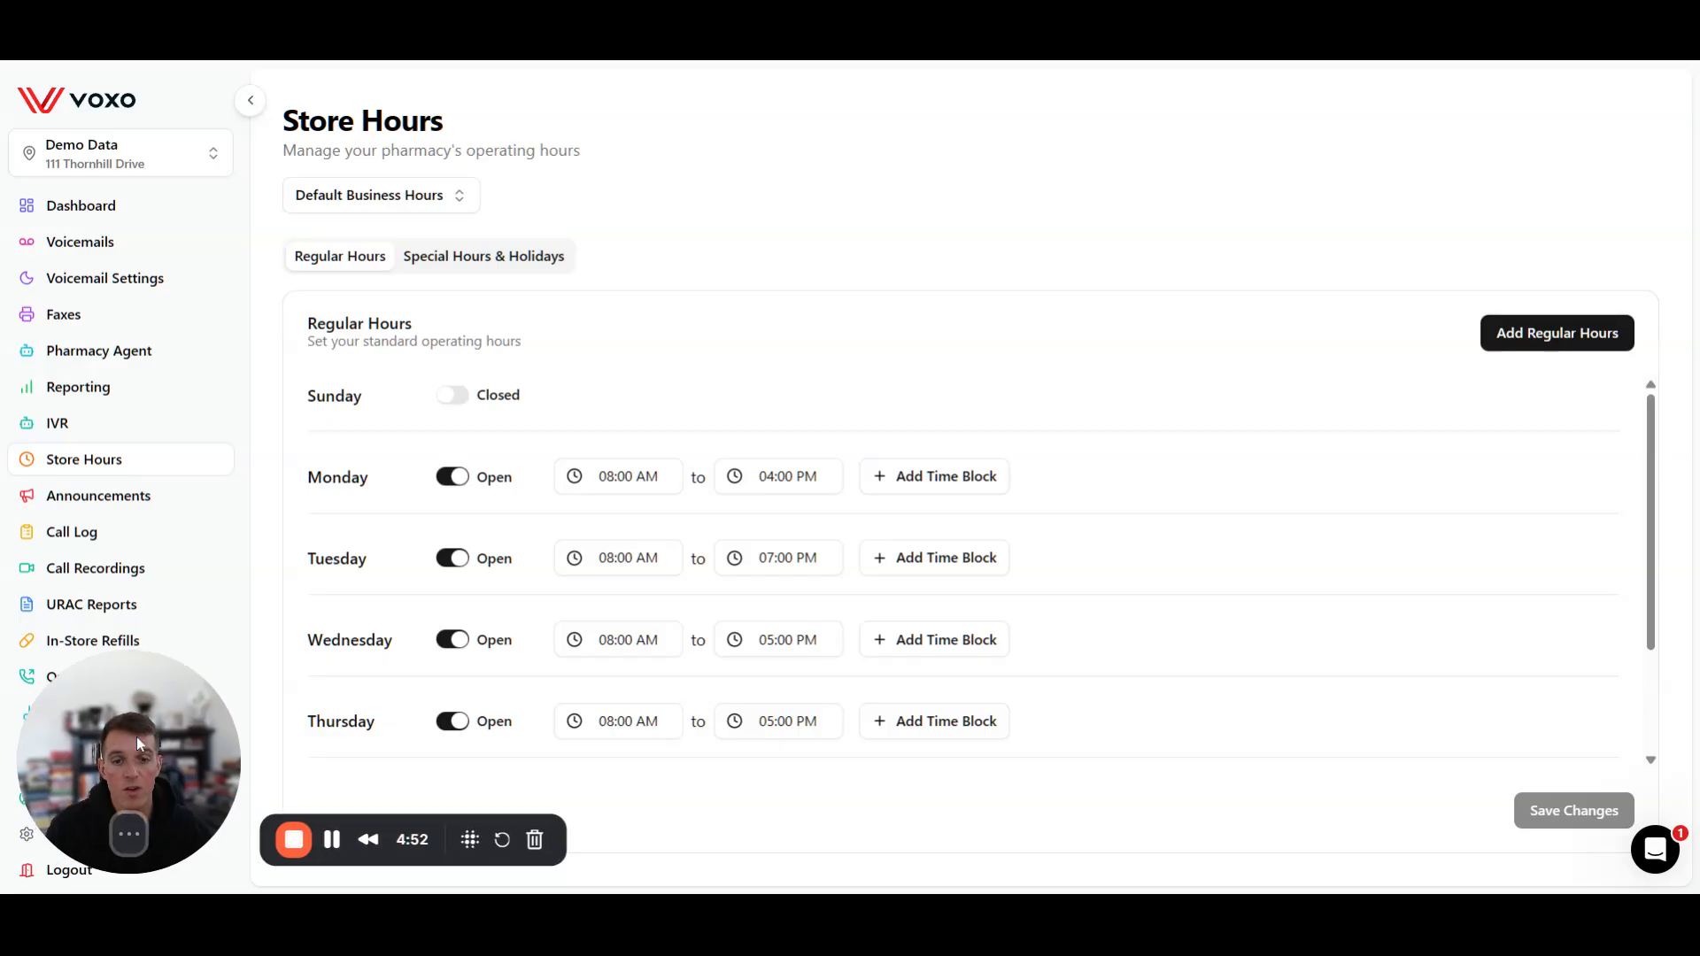
pyautogui.moveTo(136, 737); pyautogui.dragTo(419, 582)
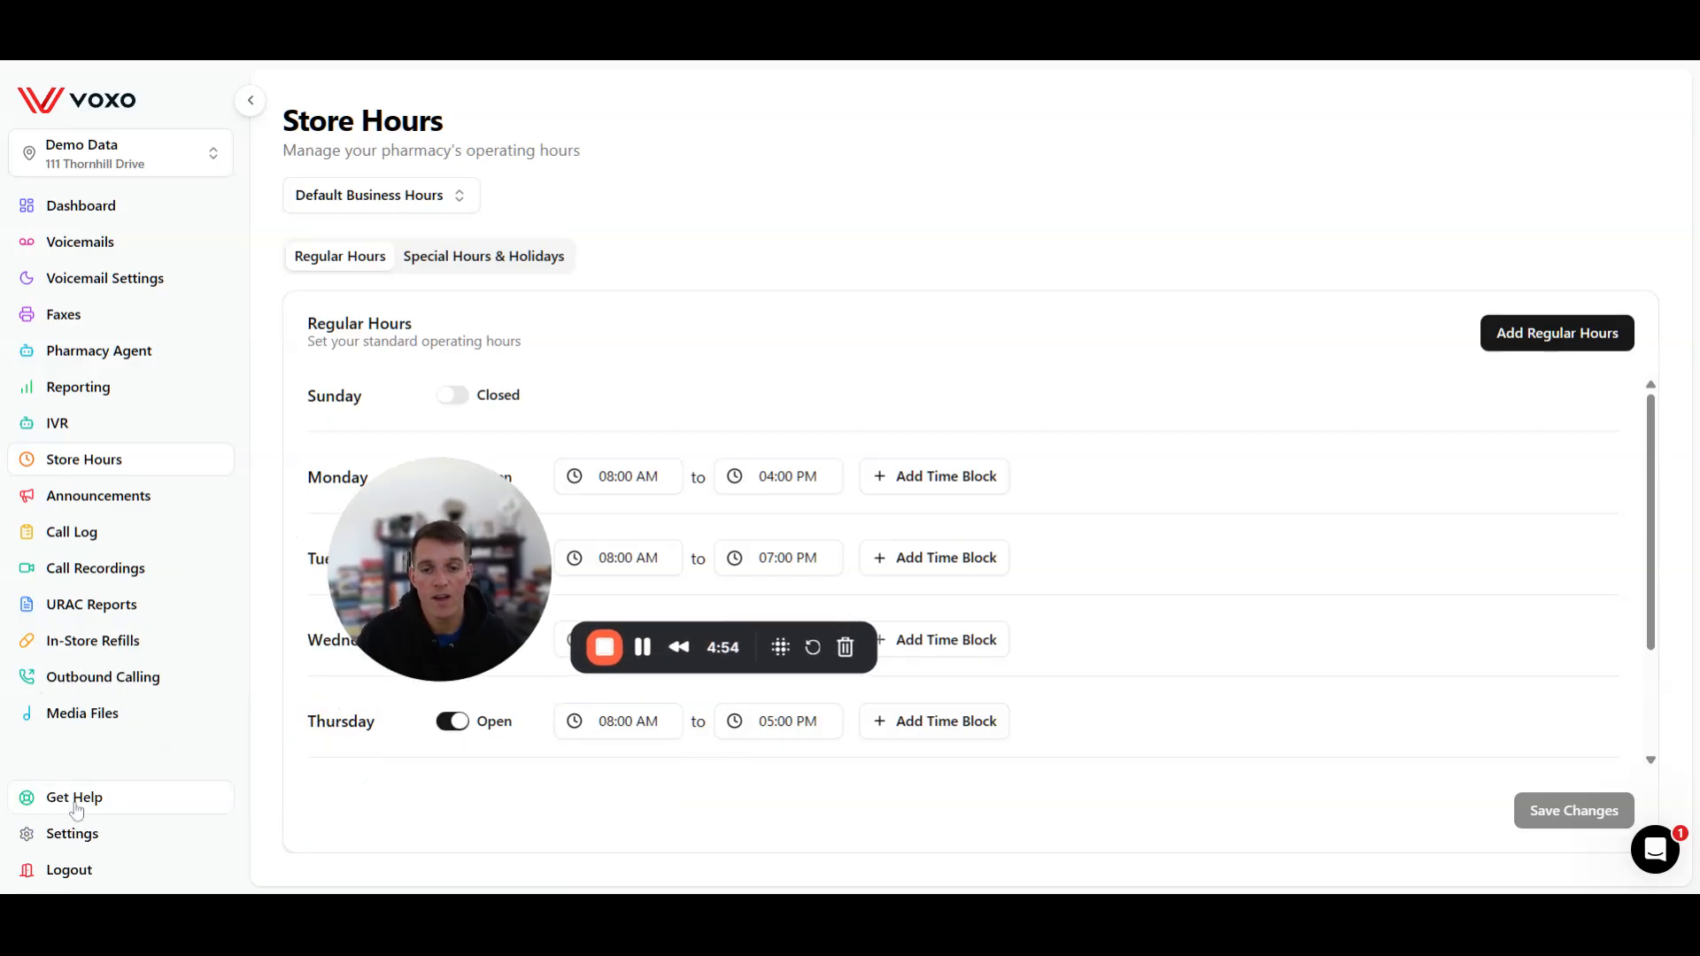
pyautogui.click(75, 801)
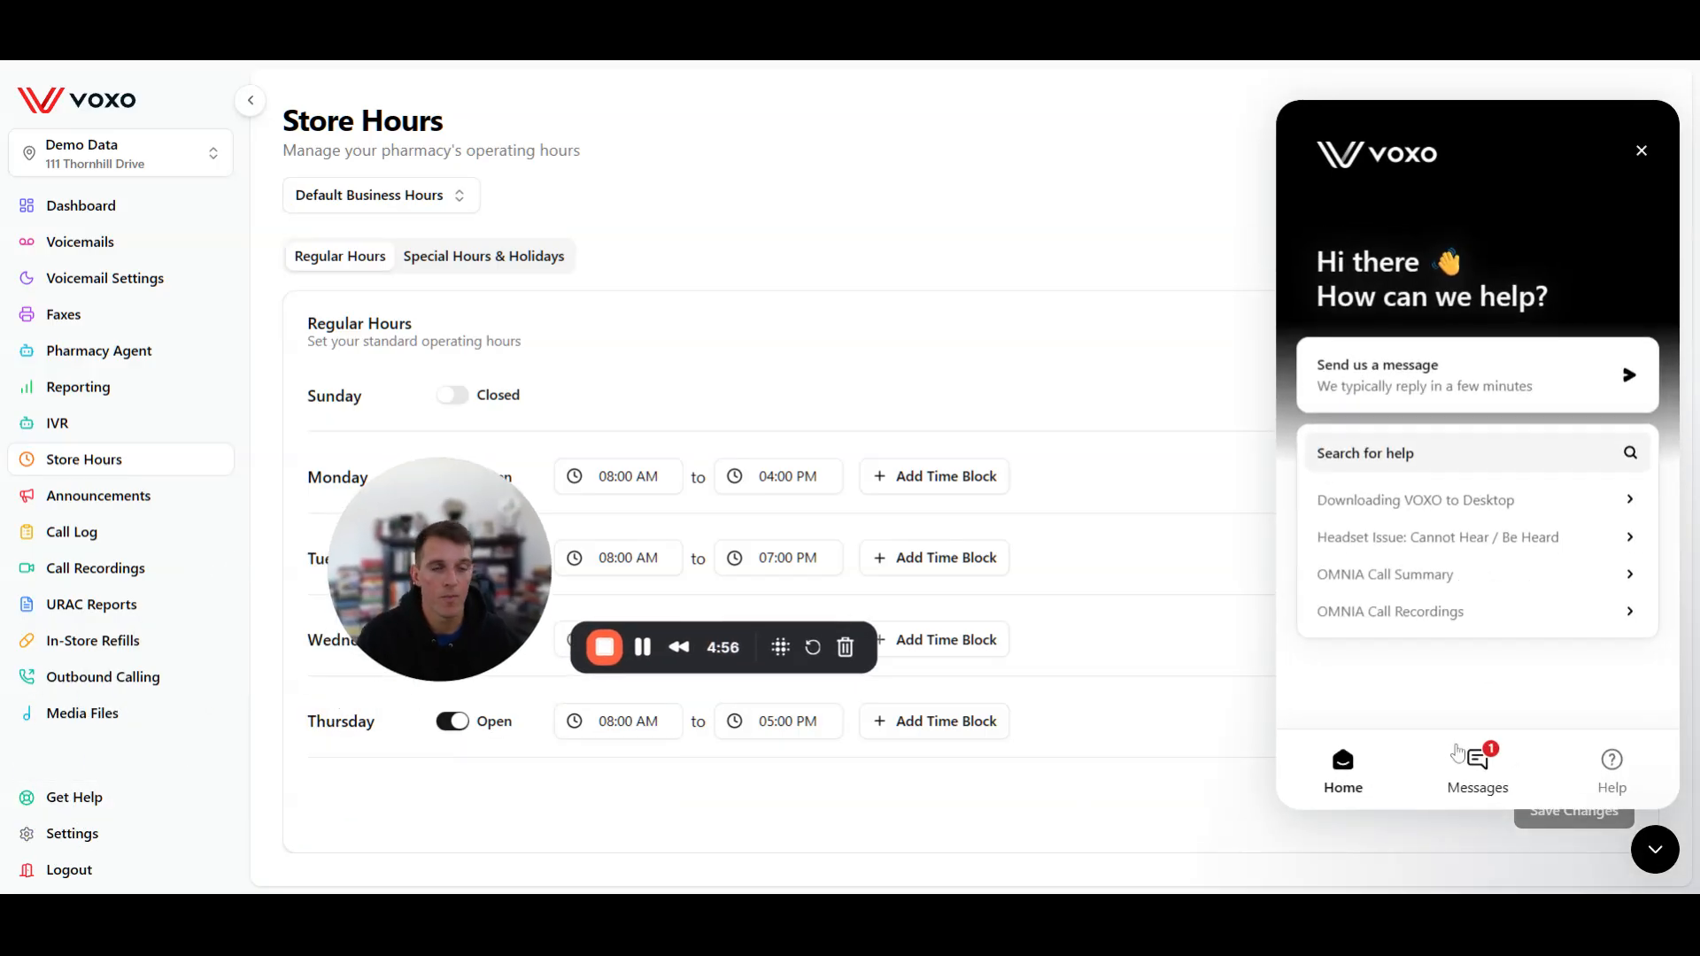